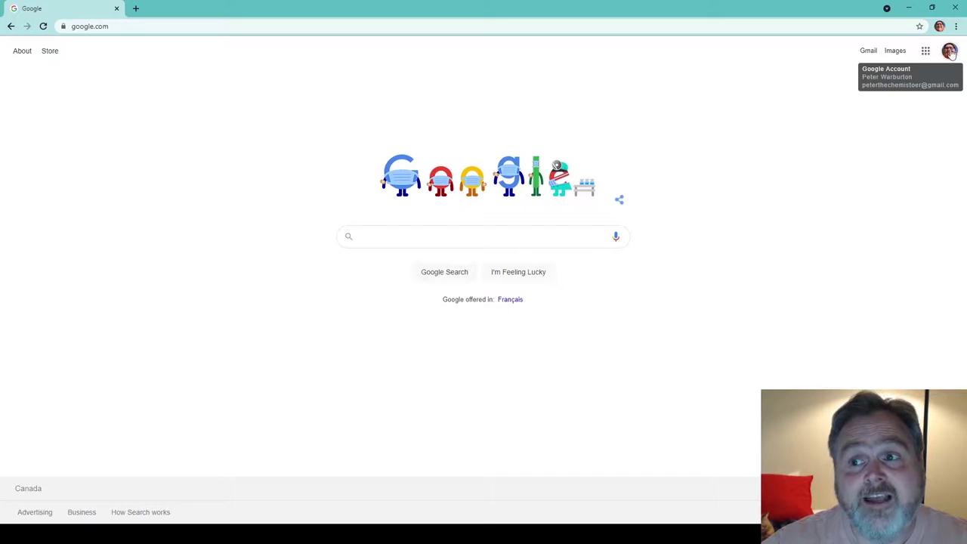
Open Google Sheets from the Google homepage and create a blank spreadsheet.
left_click(931, 50)
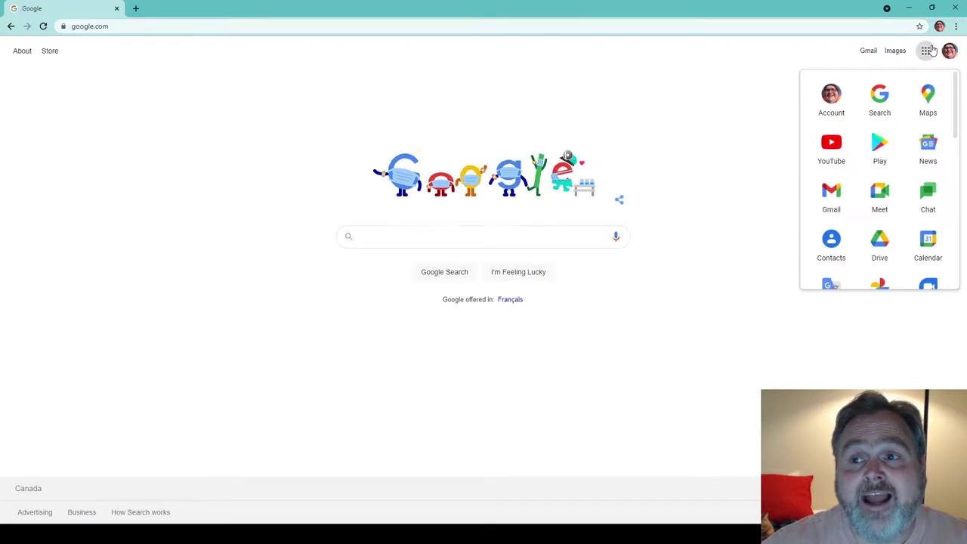
scroll(884, 151, "down", 2)
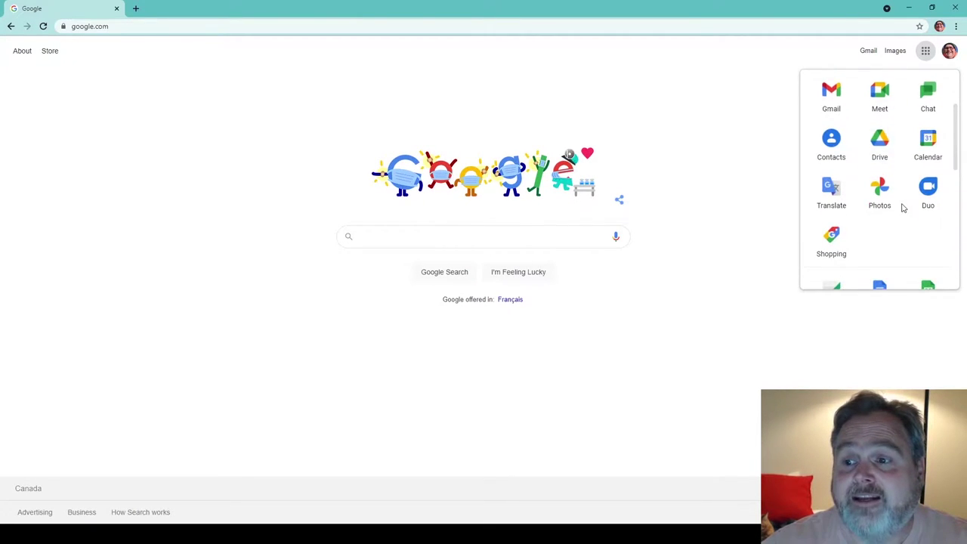
scroll(906, 210, "down", 2)
left_click(928, 199)
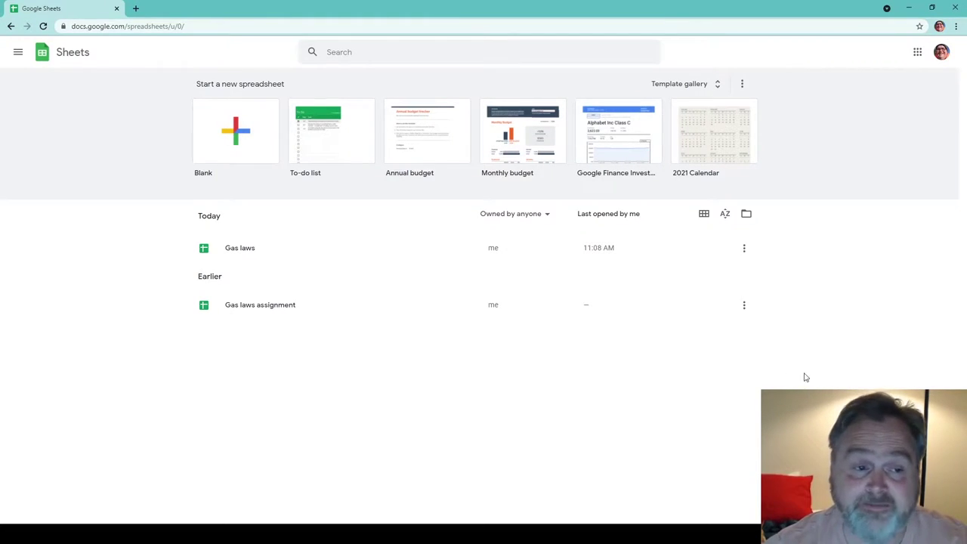
left_click(241, 137)
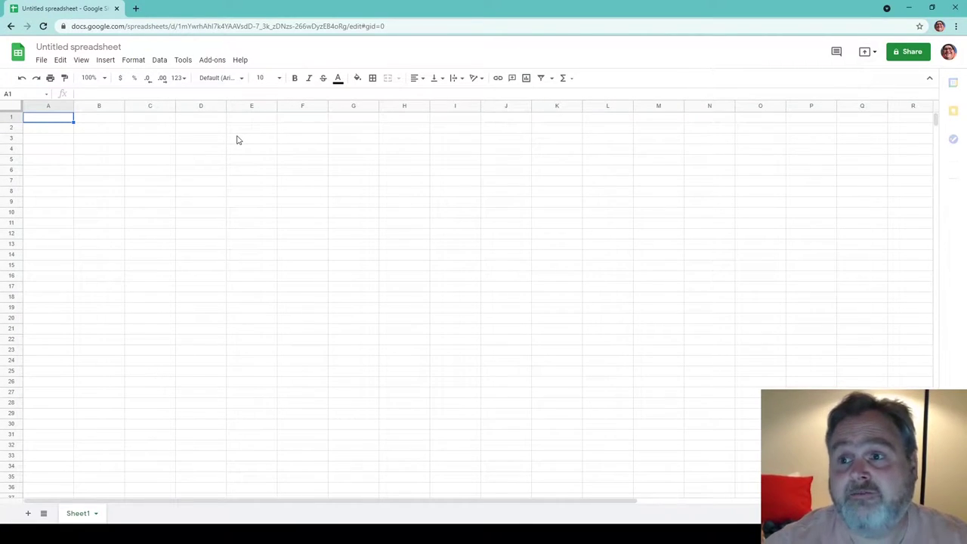
Rename the spreadsheet as "Gas laws Notebook + Spreadsheet Activity".
left_click(74, 46)
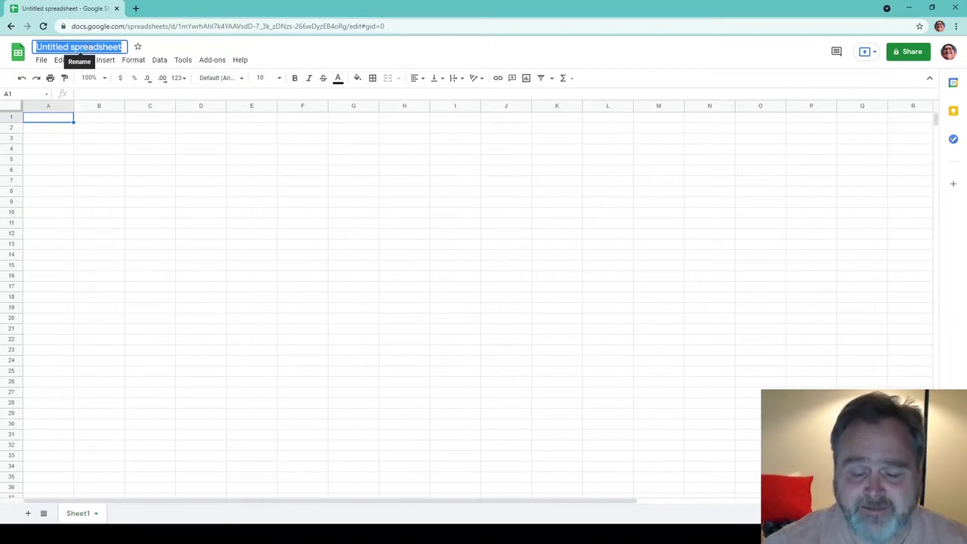
type("Gas")
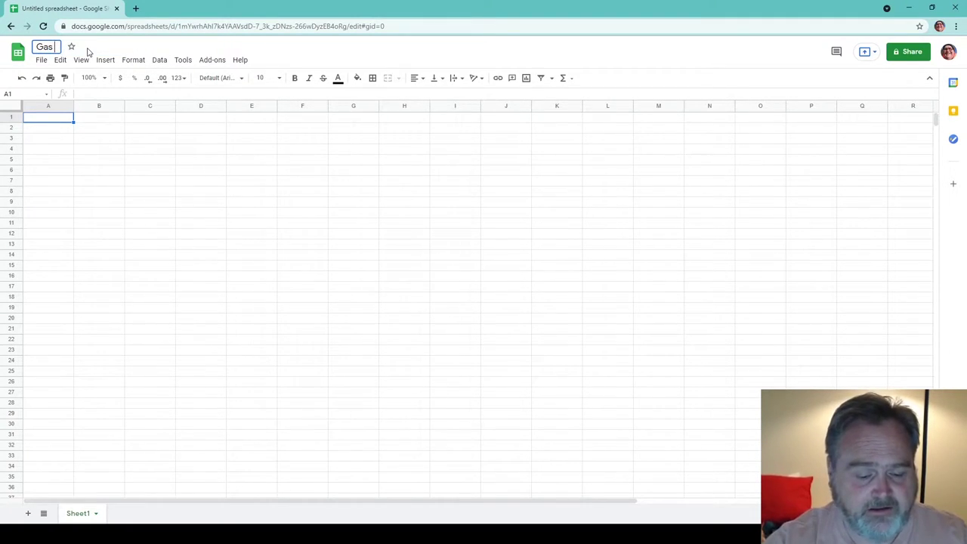
type(" laws Note")
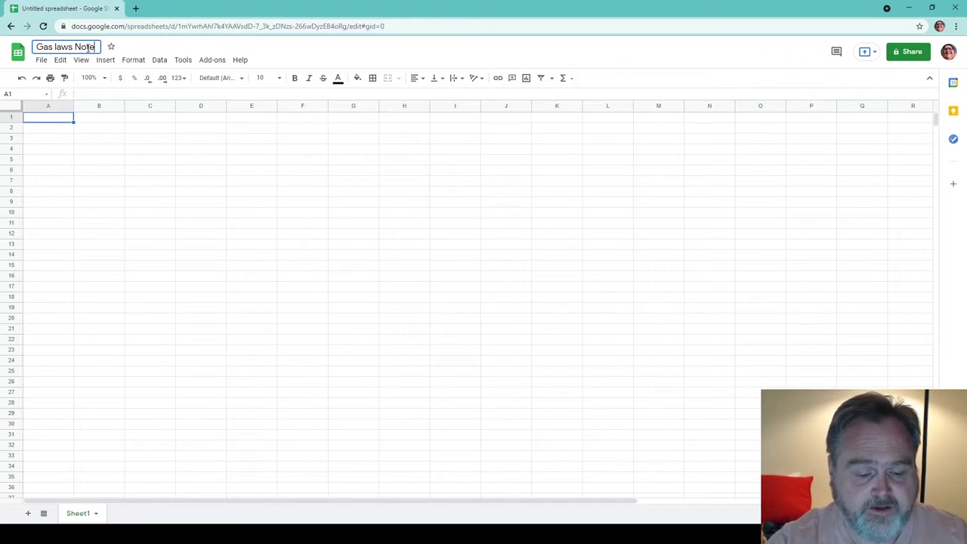
type("book + ")
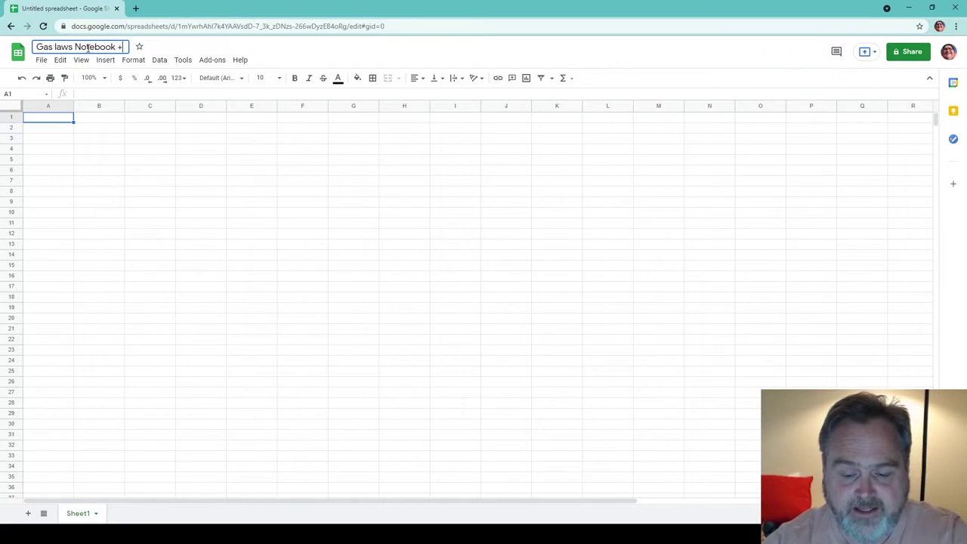
type("Spread")
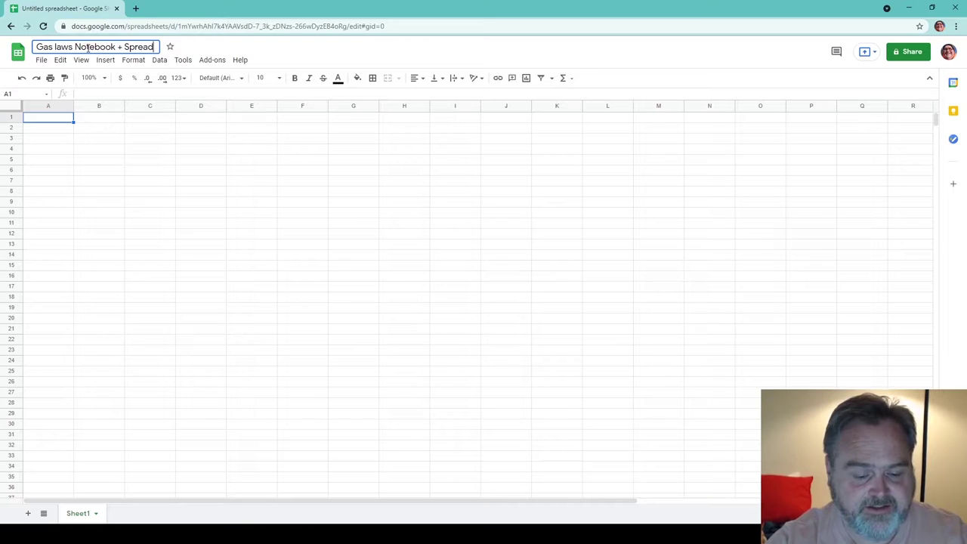
type("sheet Ac")
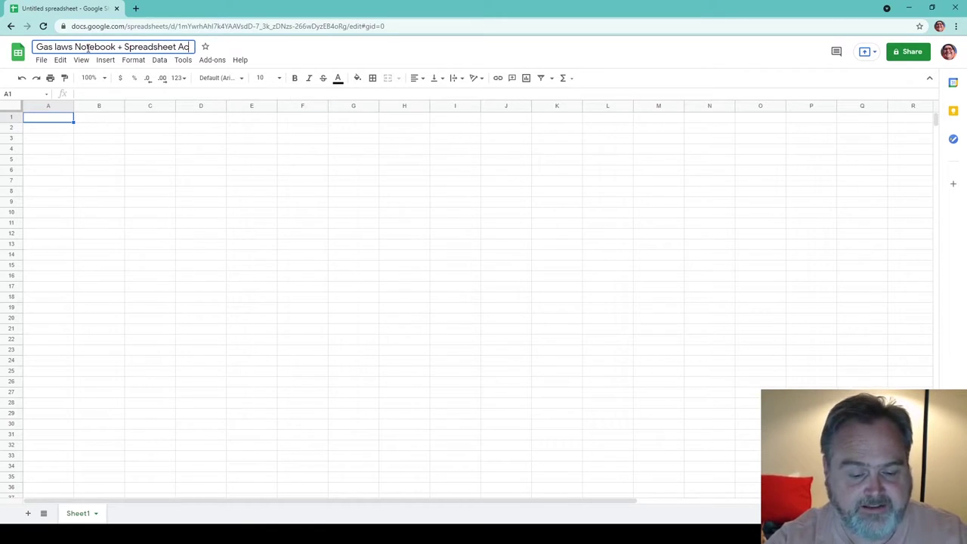
type("tivity")
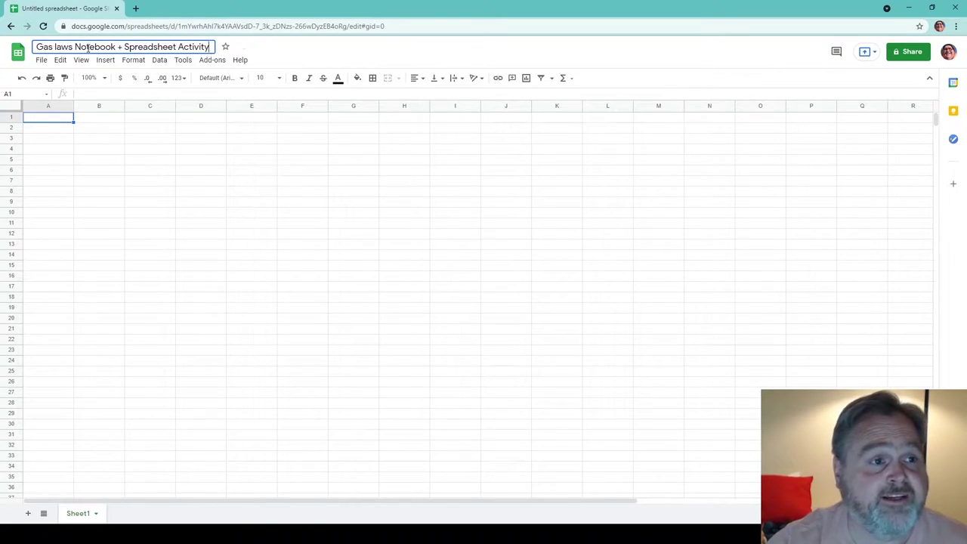
key("Return")
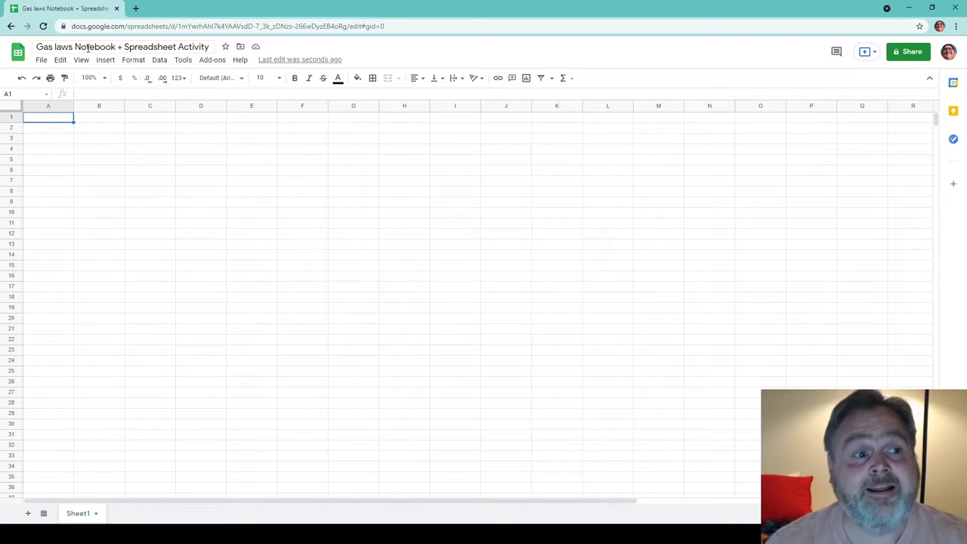
key("Right")
key("Left")
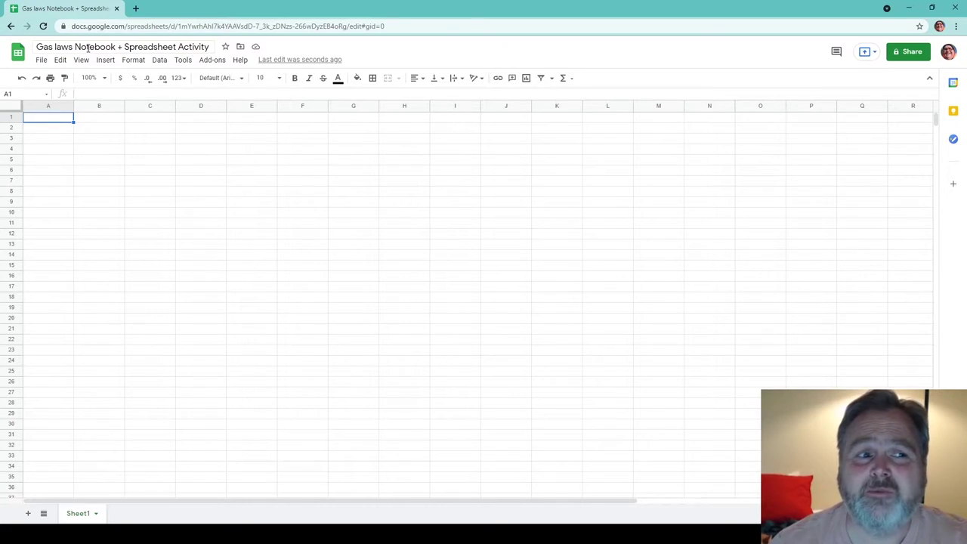
key("Right")
key("Left")
key("Right")
key("Left")
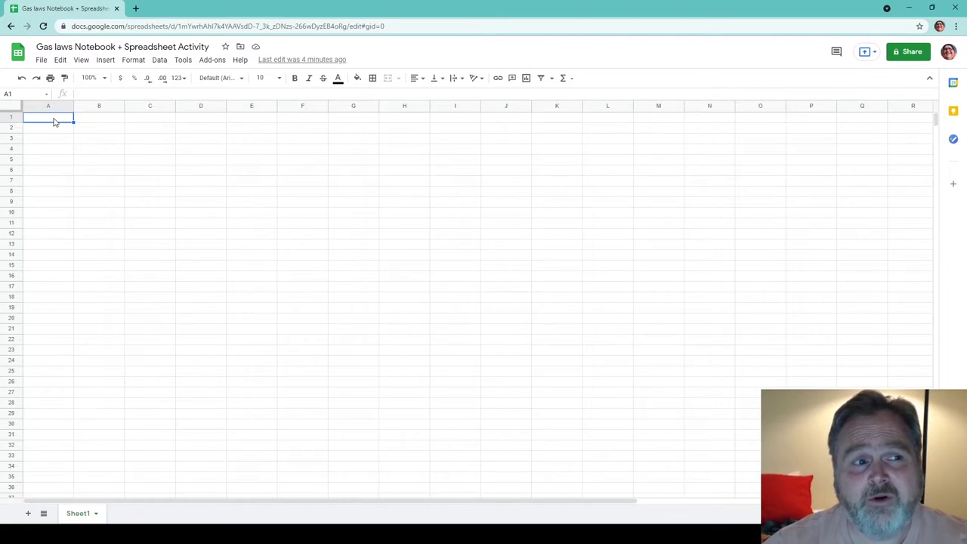
Merge cells A1:C1 into one cell and enter the heading "Data Section" in it.
left_click_drag(73, 119, 158, 121)
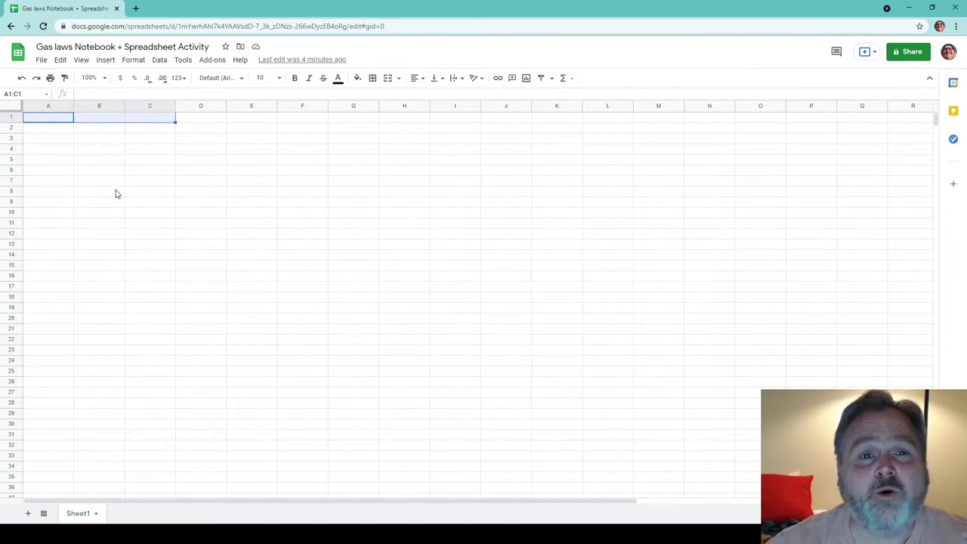
left_click(400, 82)
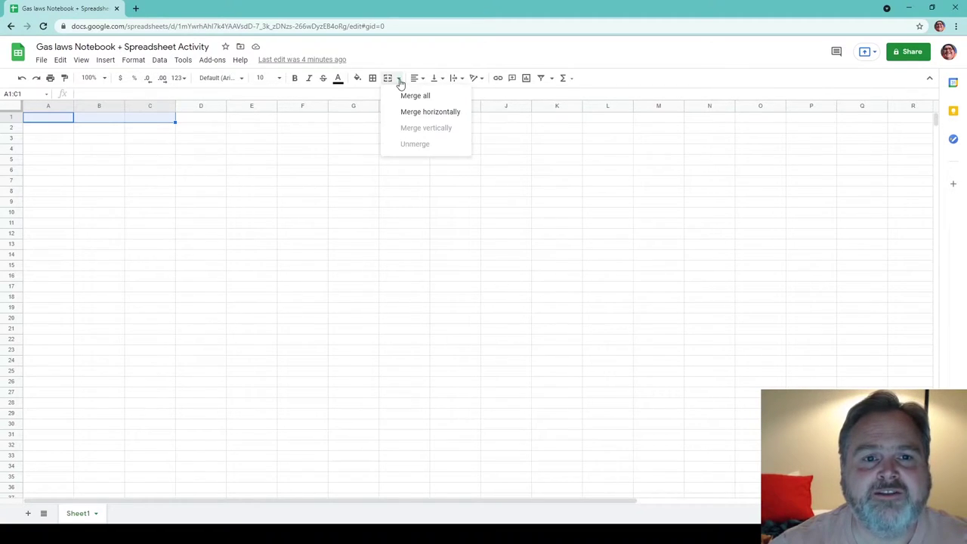
left_click(411, 93)
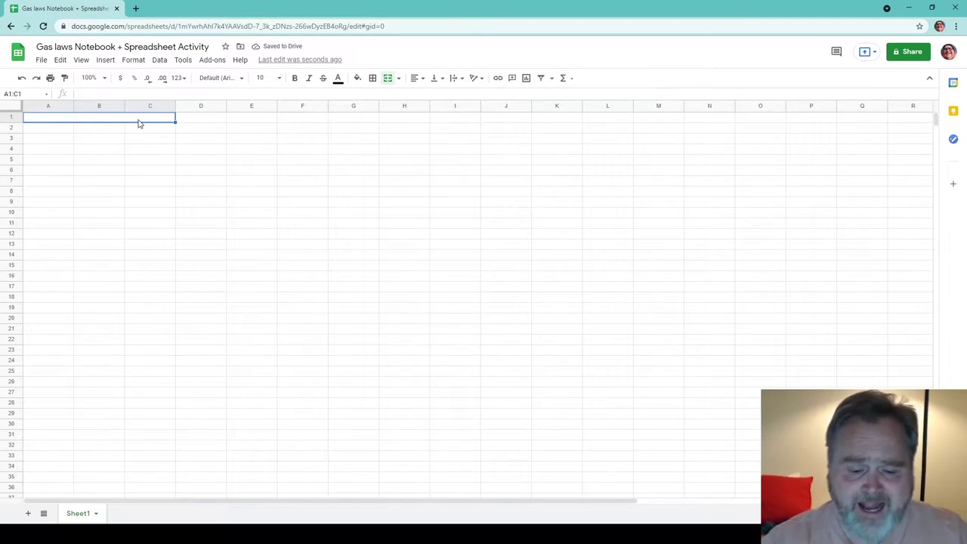
type("Data Section")
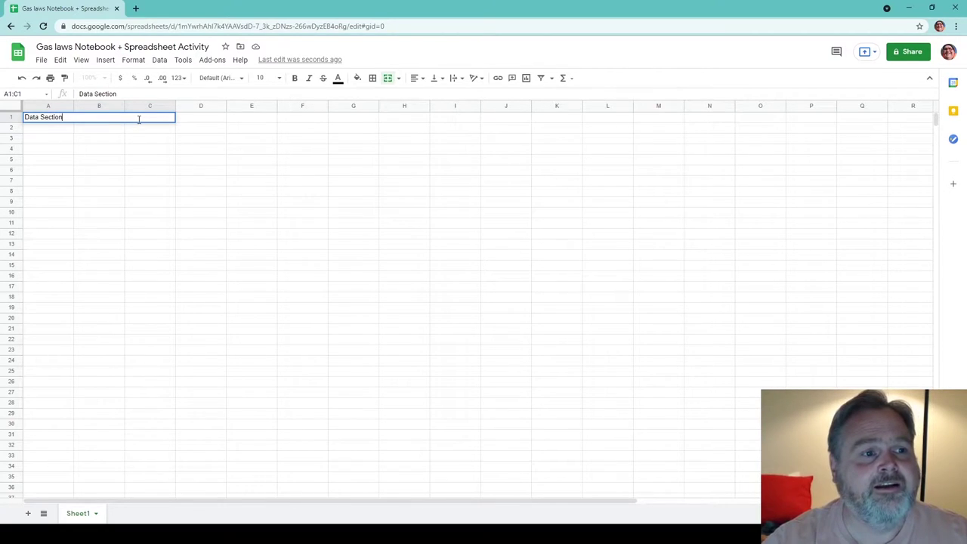
key("Return")
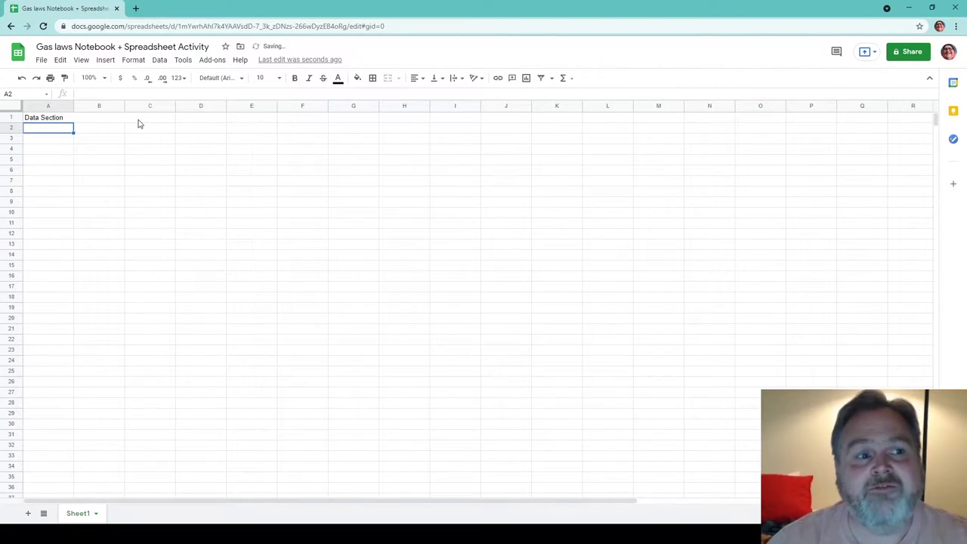
Centre the "Data Section" heading horizontally within the merged cell A1:C1.
left_click(138, 120)
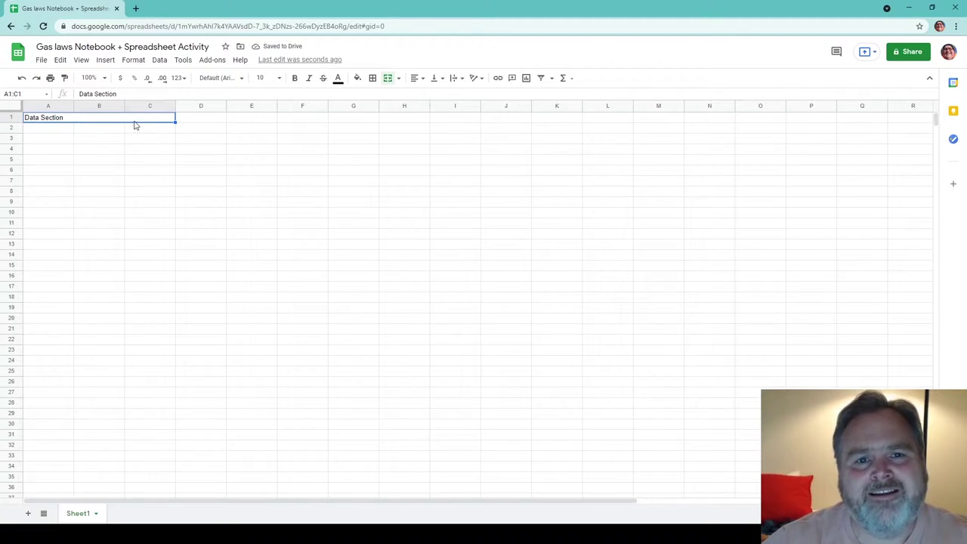
left_click(427, 80)
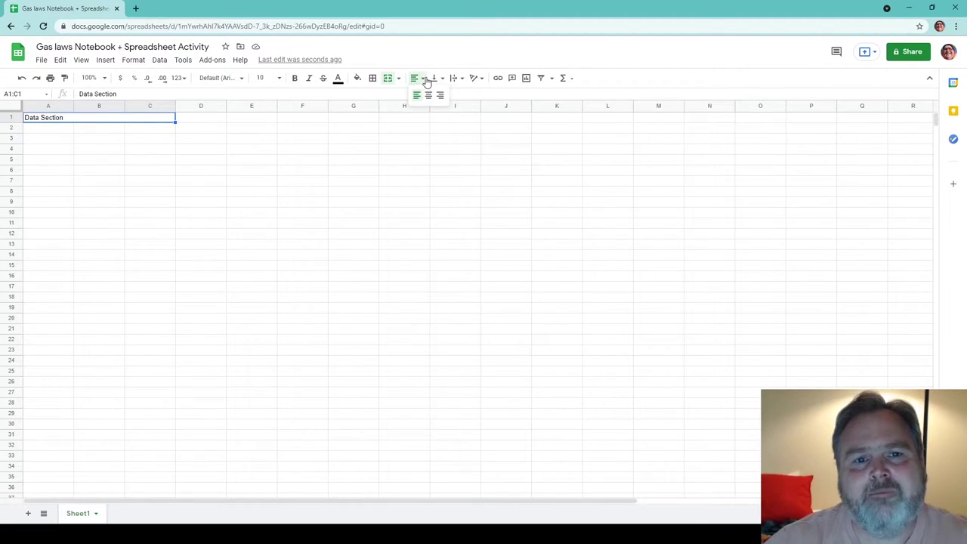
left_click(428, 97)
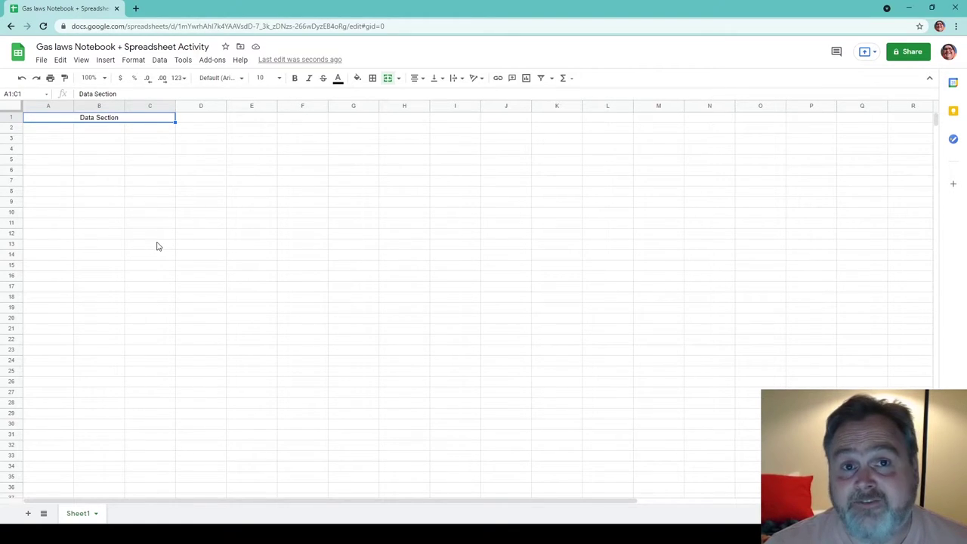
Enter the label "n =" in cell A3 below the Data Section heading.
left_click(45, 139)
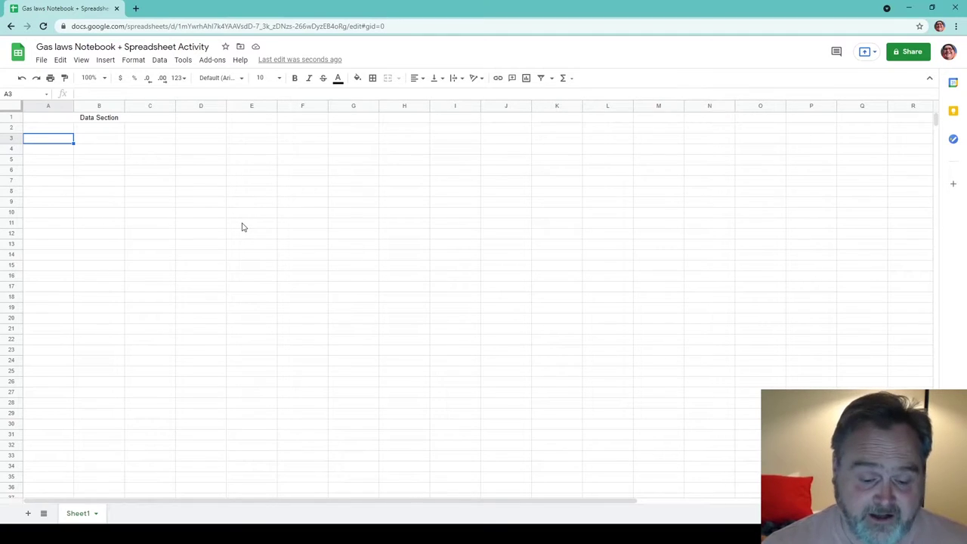
type("n")
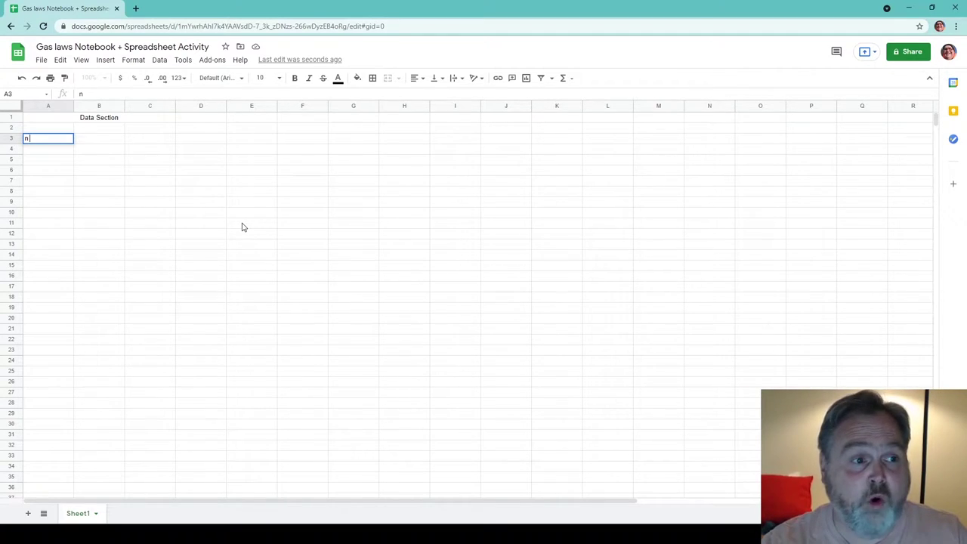
type(" =")
key("Return")
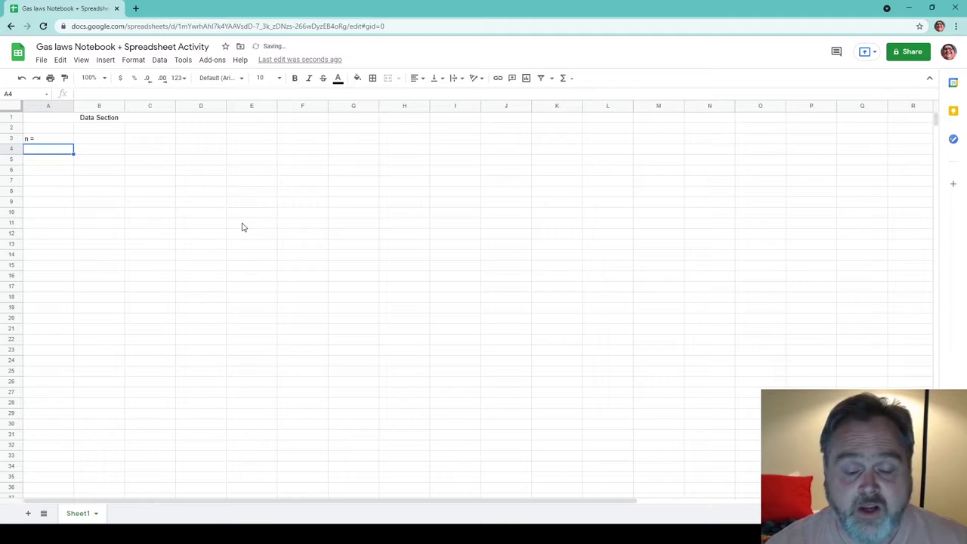
Enter the label "T =" in cell A4 and its unit "degrees Celsius" in cell C4.
type("T")
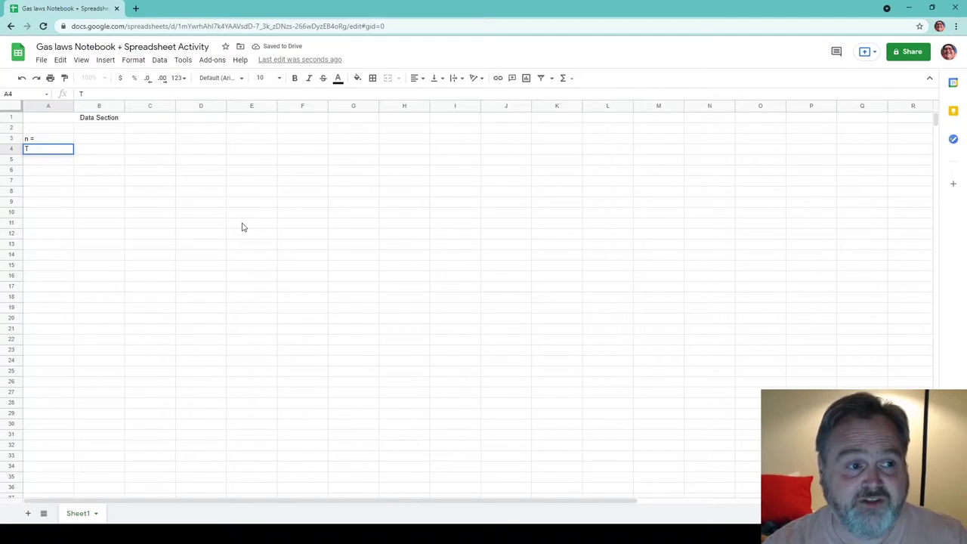
type(" =")
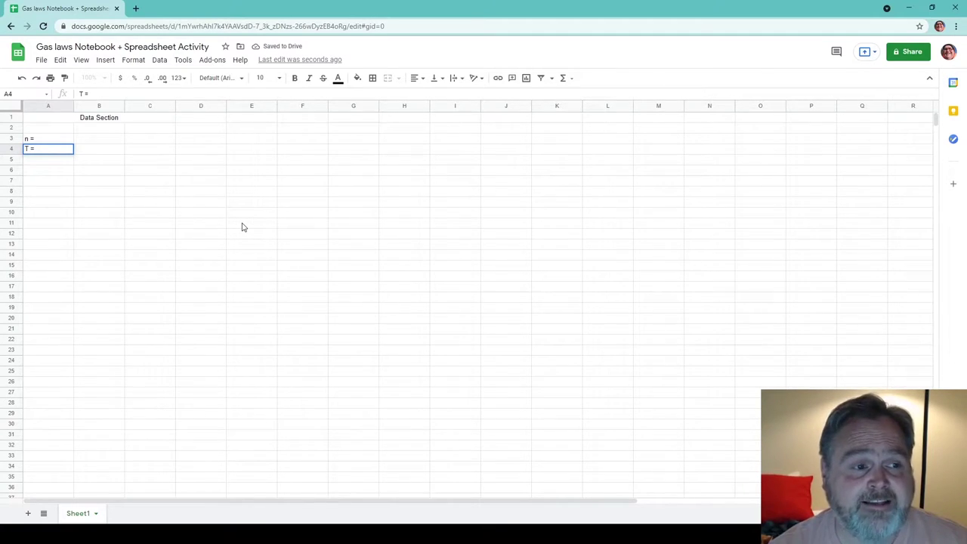
key("Tab")
key("Tab")
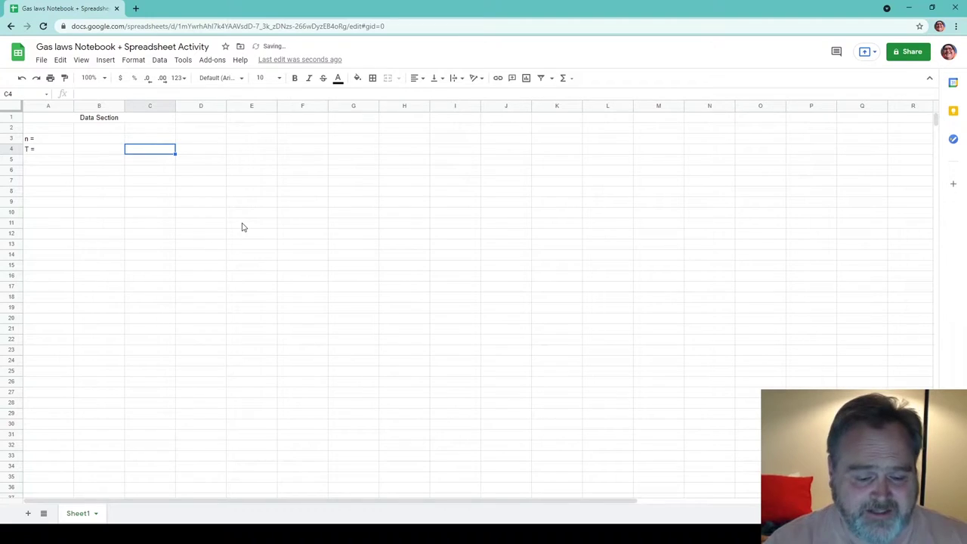
type("degrees")
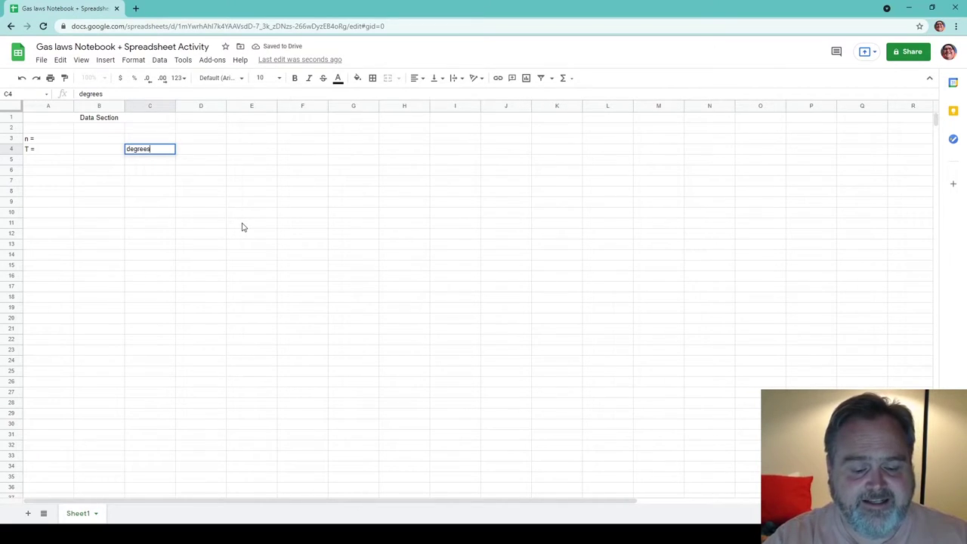
type(" Celsius")
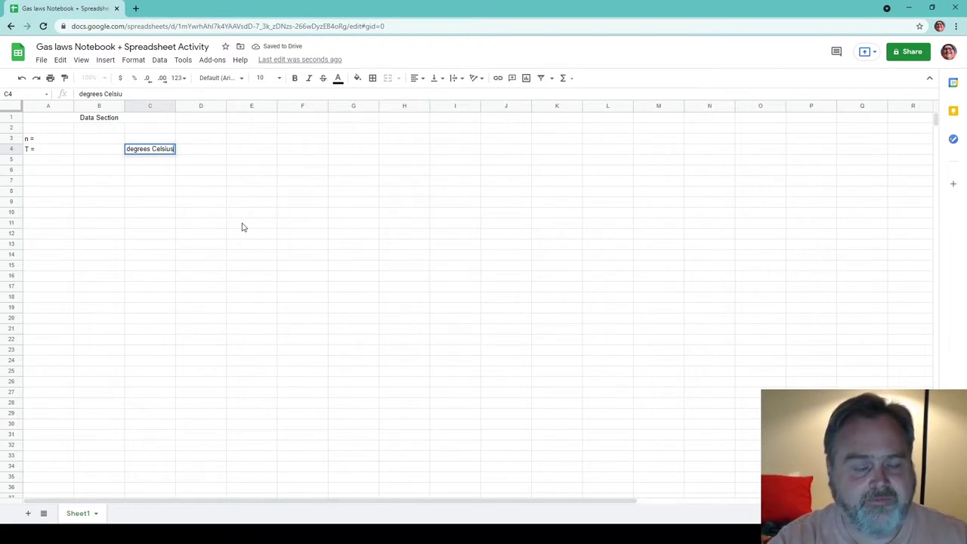
key("Return")
Enter a second "T =" label in cell A5 with the unit "Kelvin" in cell C5.
key("Left")
key("Left")
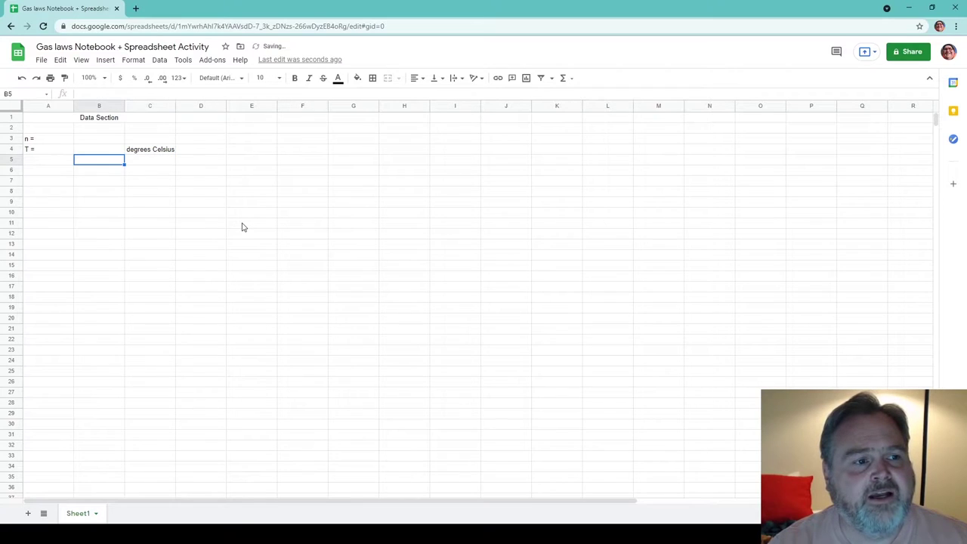
type("T =")
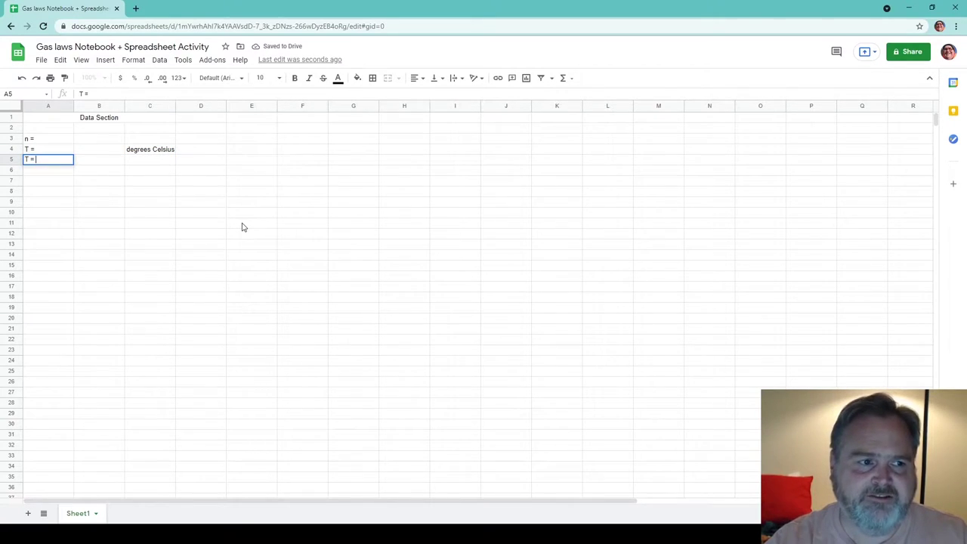
key("Tab")
key("Tab")
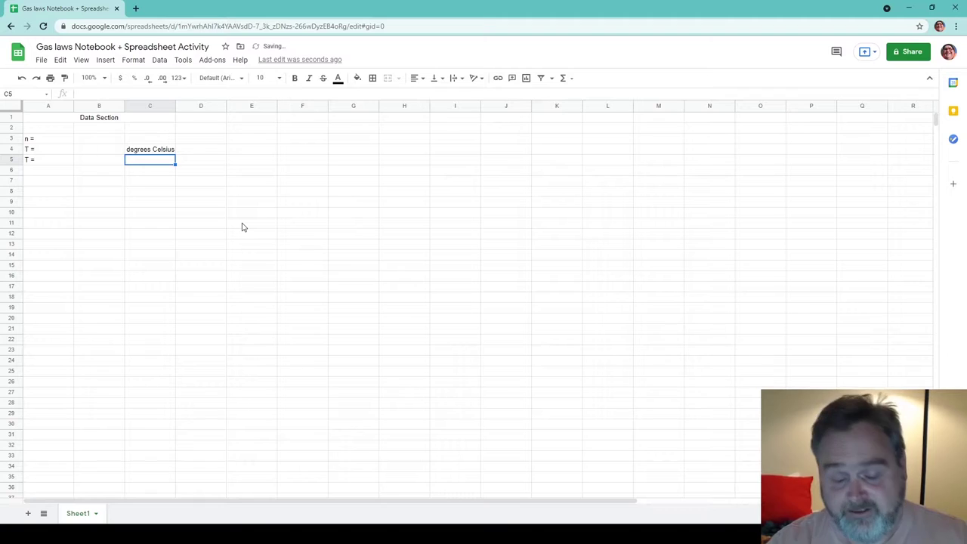
type("Kelvin")
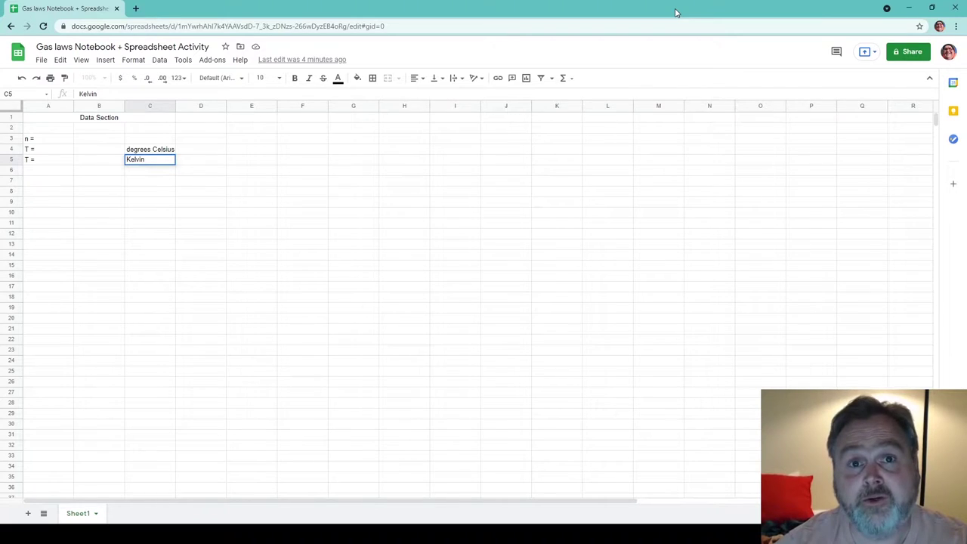
key("Up")
key("Up")
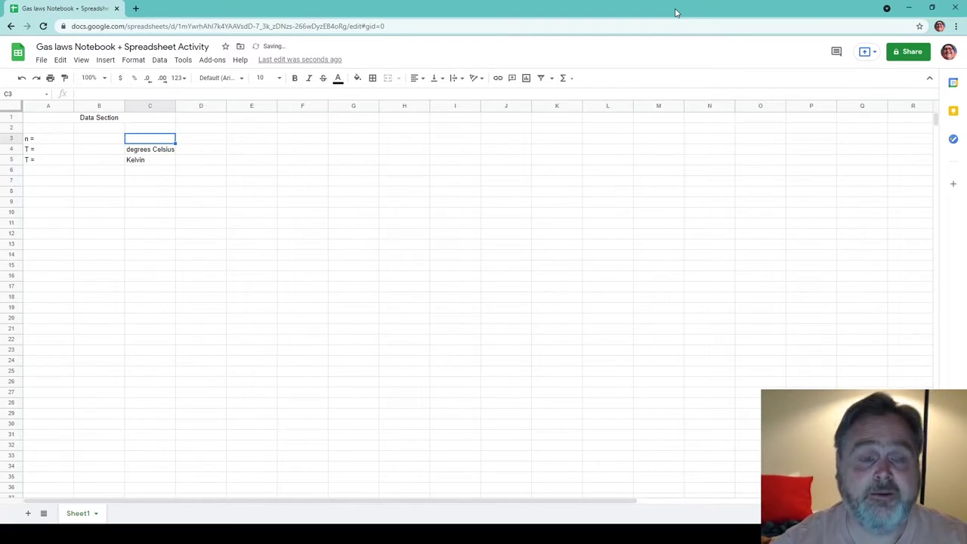
Enter the unit "moles" in cell C3 for the n variable.
type("moles")
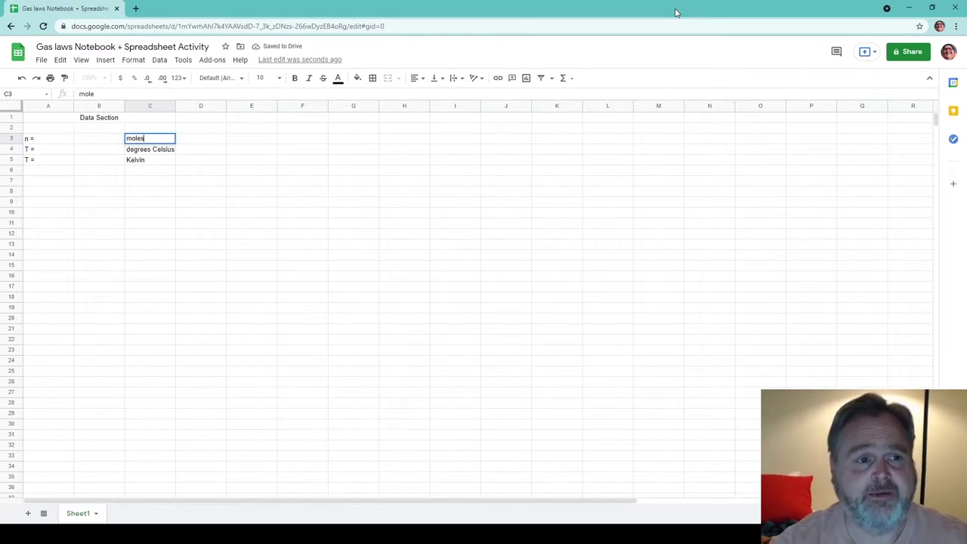
key("Return")
key("Down")
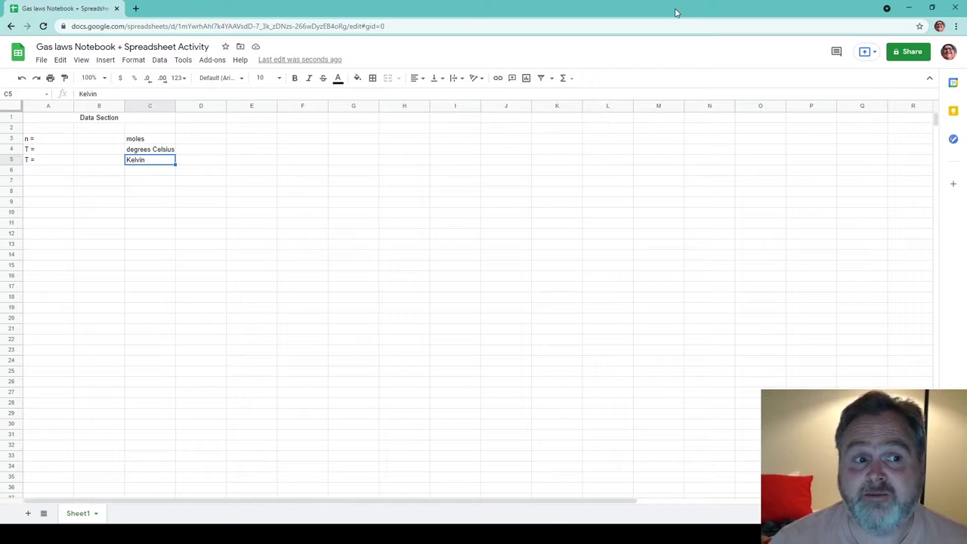
Enter the label "R =" in cell A7 and its value 0.08206 in cell B7.
key("Down")
key("Down")
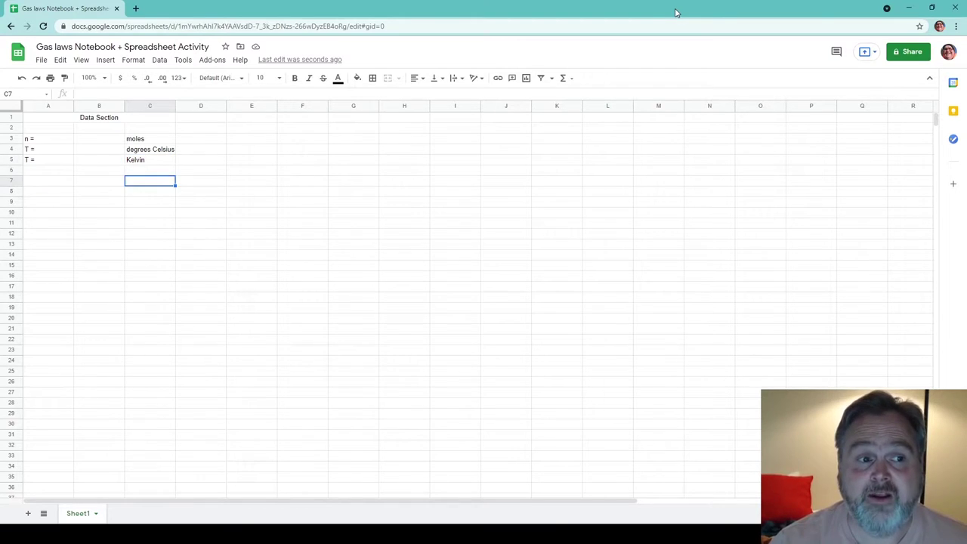
key("Left")
key("Left")
type("R =")
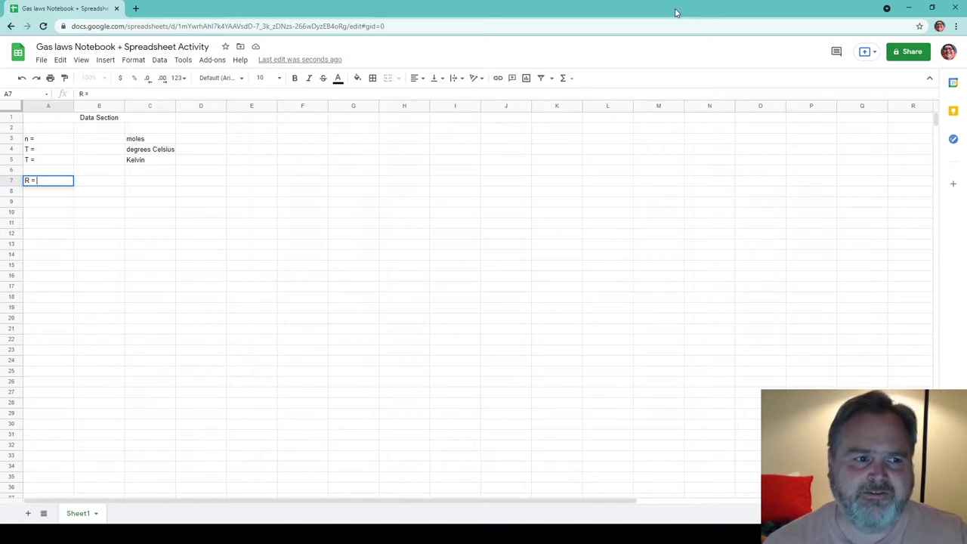
key("Tab")
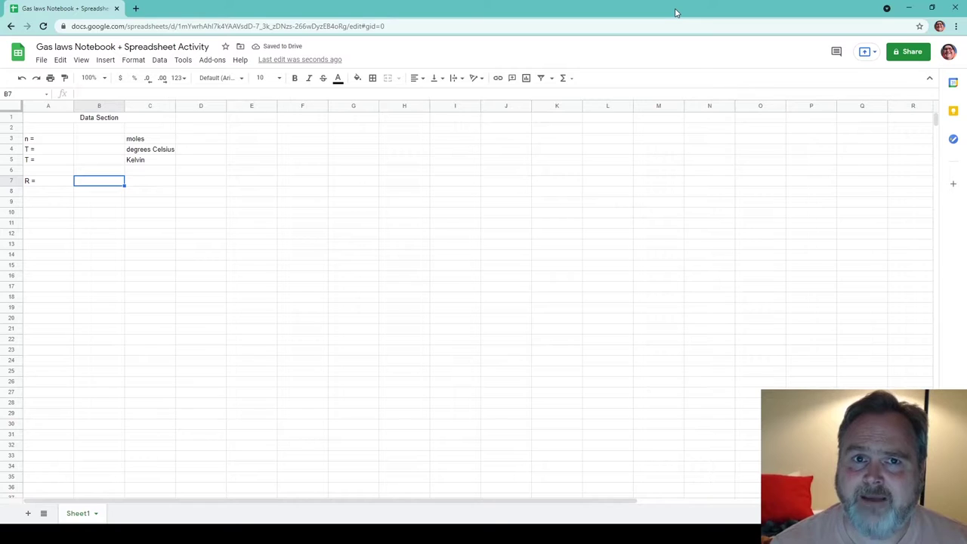
type("0.0")
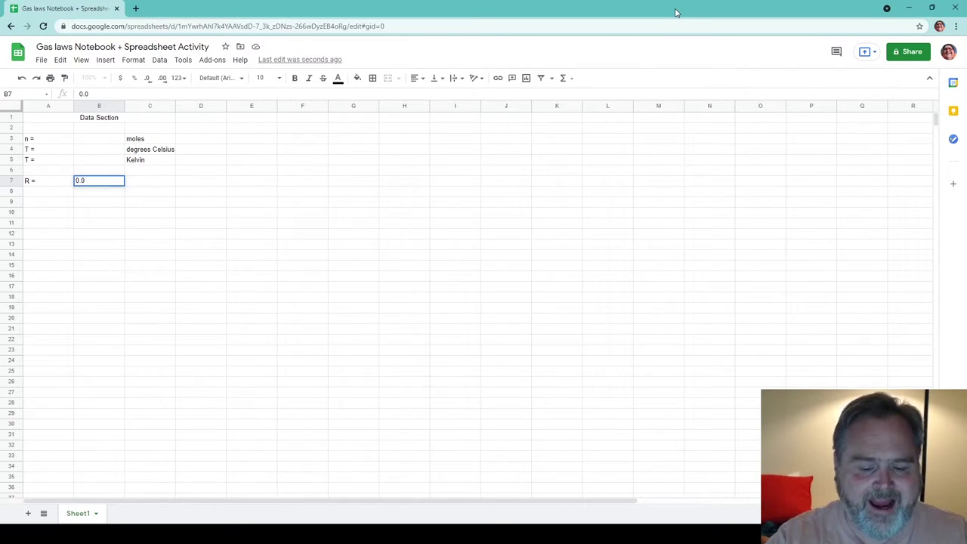
type("8206")
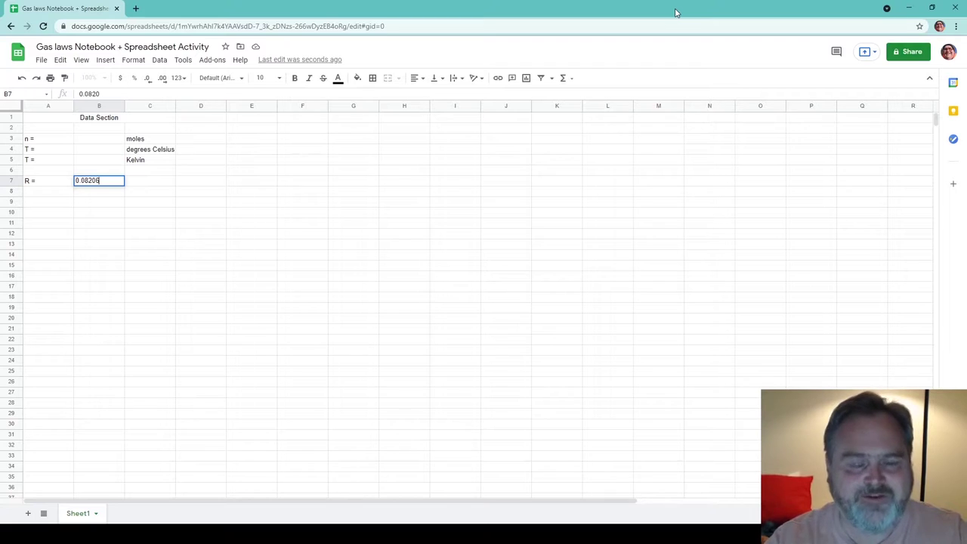
key("Tab")
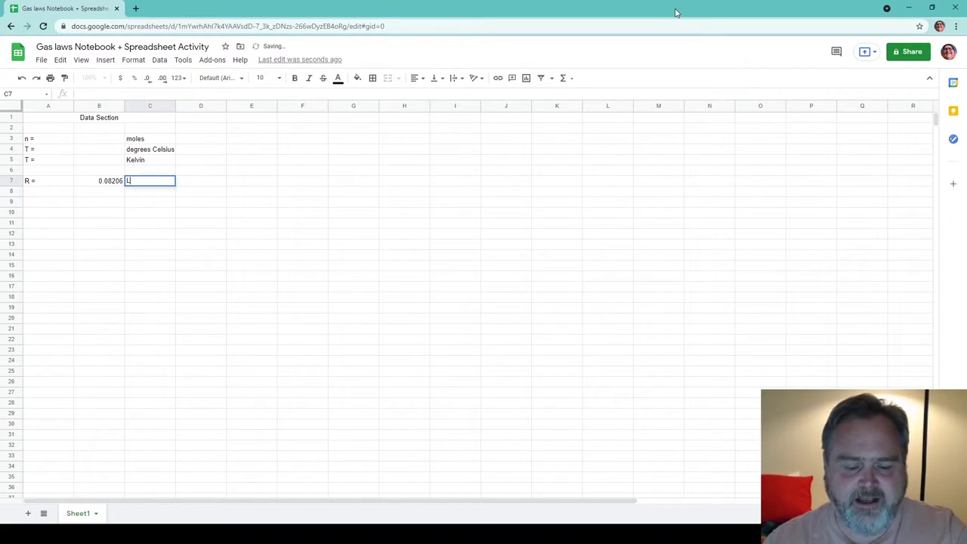
Enter the unit "L atm K^-1 mol^-1" in cell C7 and fit column C's width to its contents.
type("L atm")
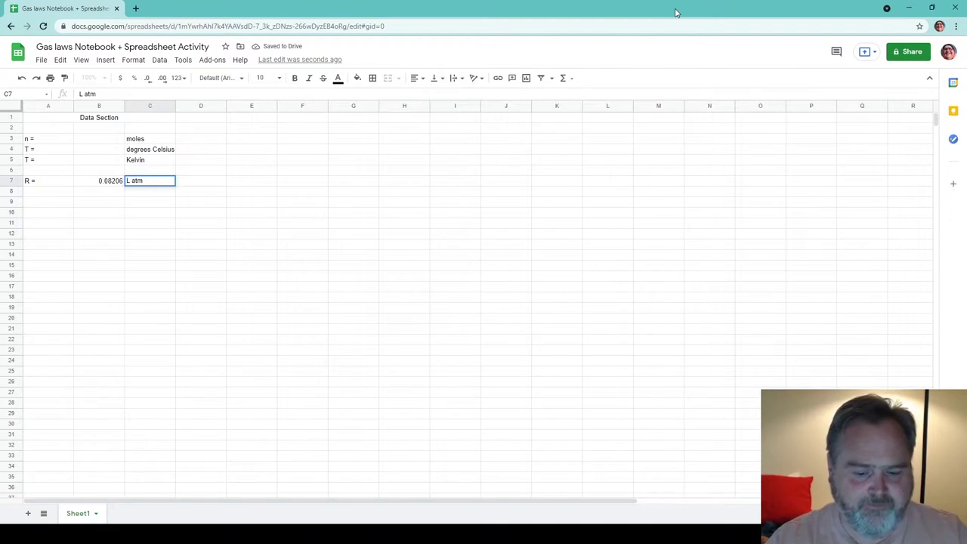
type(" K^-1")
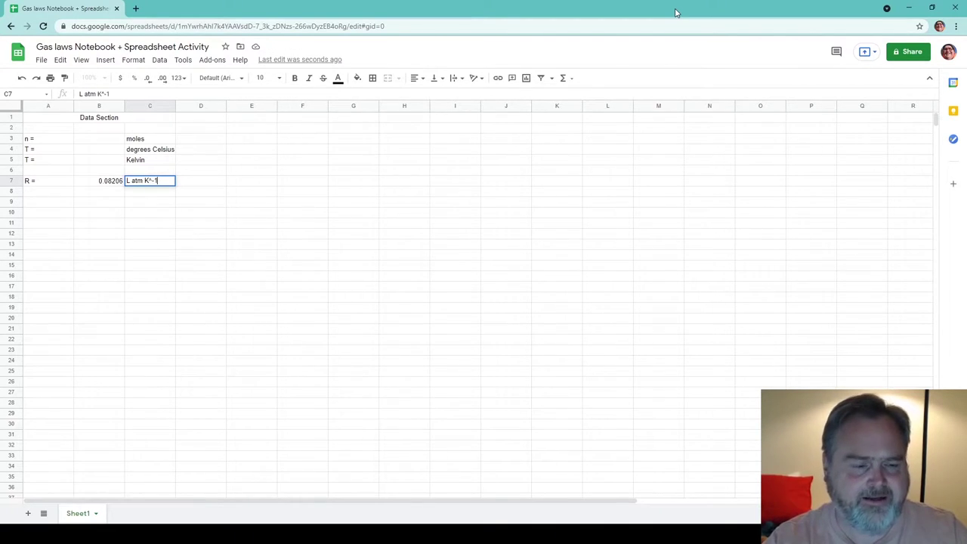
type(" mol")
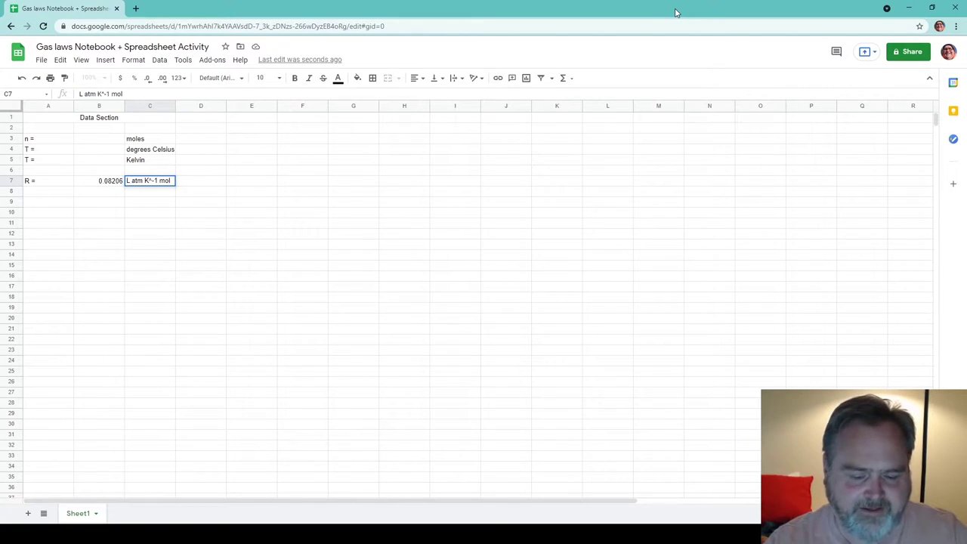
type("^")
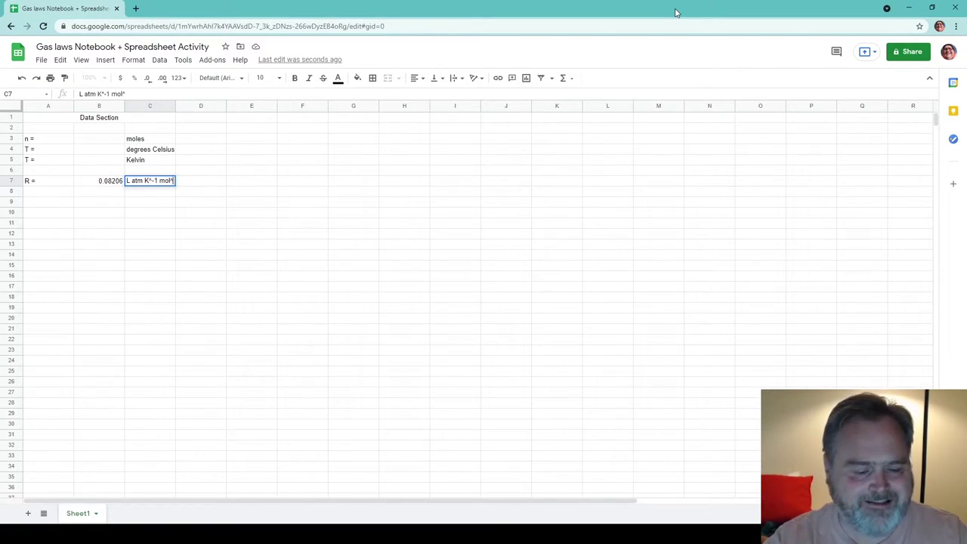
type("-1")
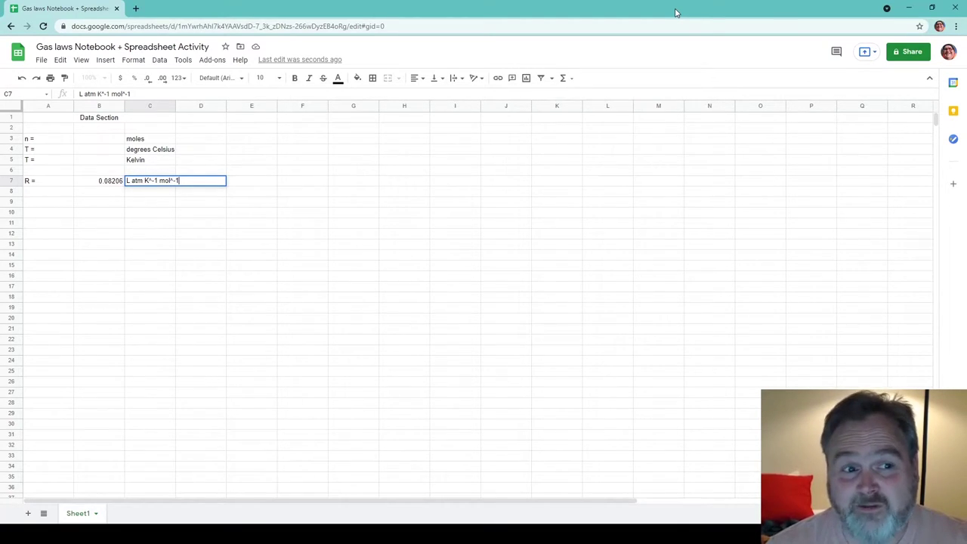
key("Return")
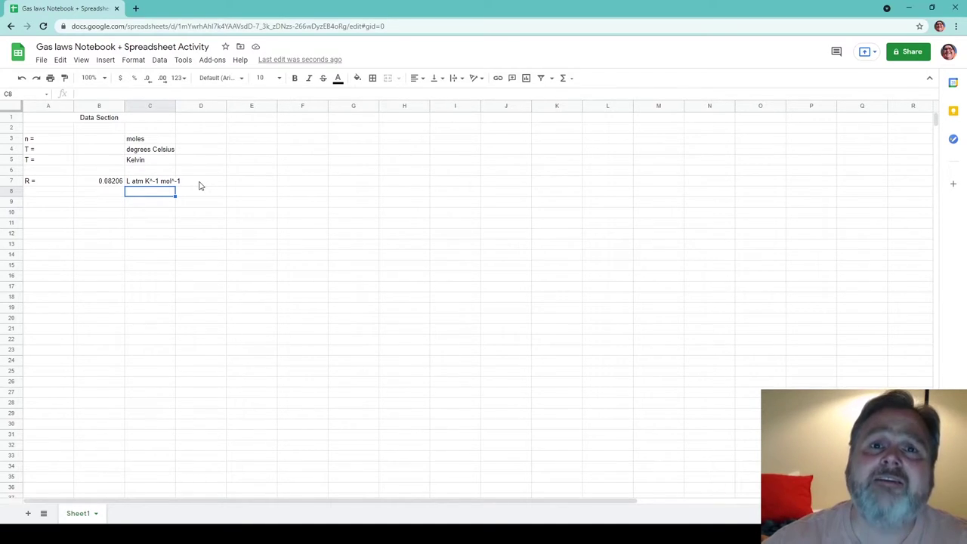
double_click(174, 106)
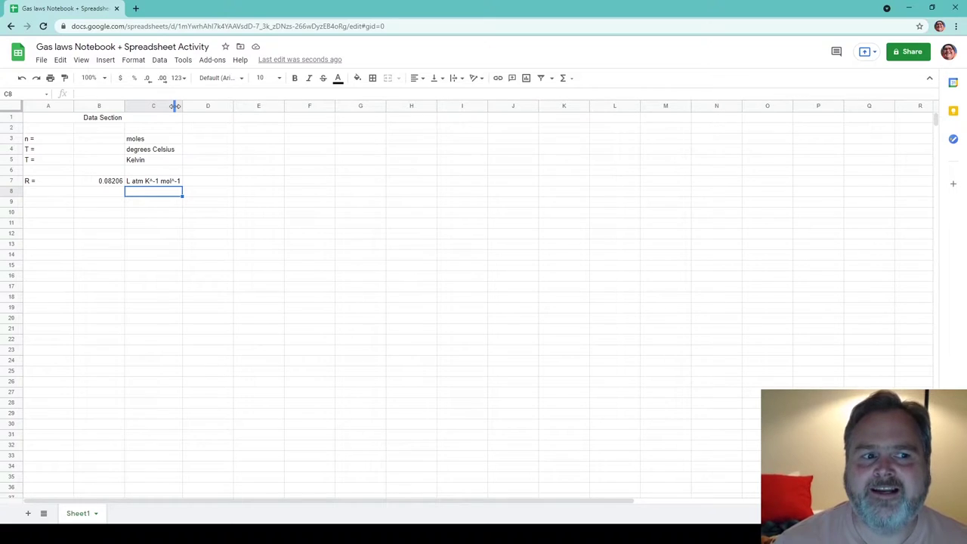
Enter the label "nRT =" in cell A9 and its unit "L atm" in cell C9.
key("Down")
key("Left")
key("Left")
type("n")
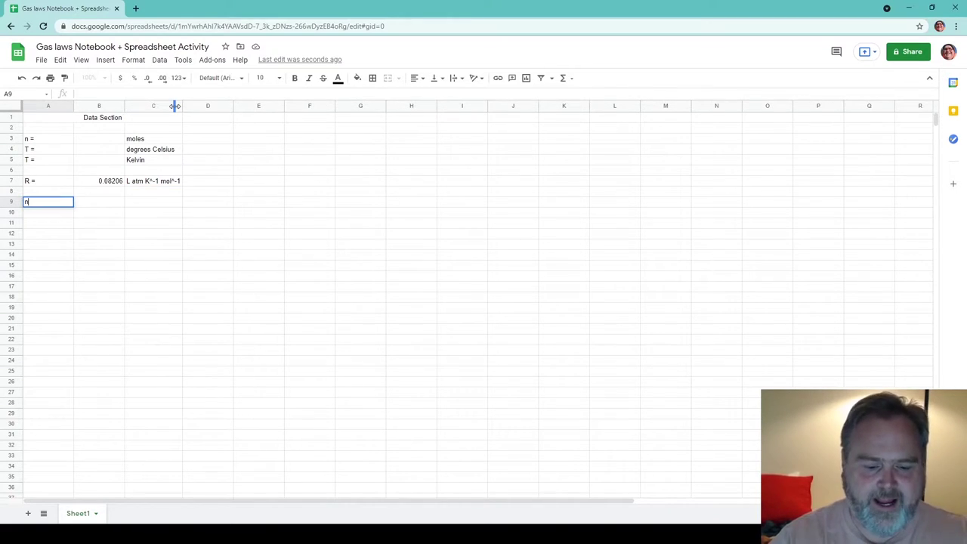
type("RT =")
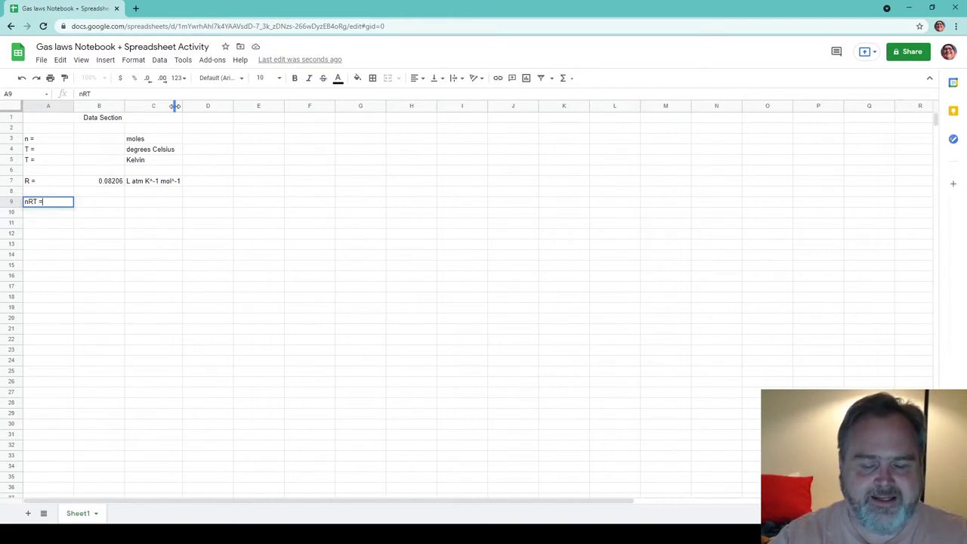
key("Right")
key("Right")
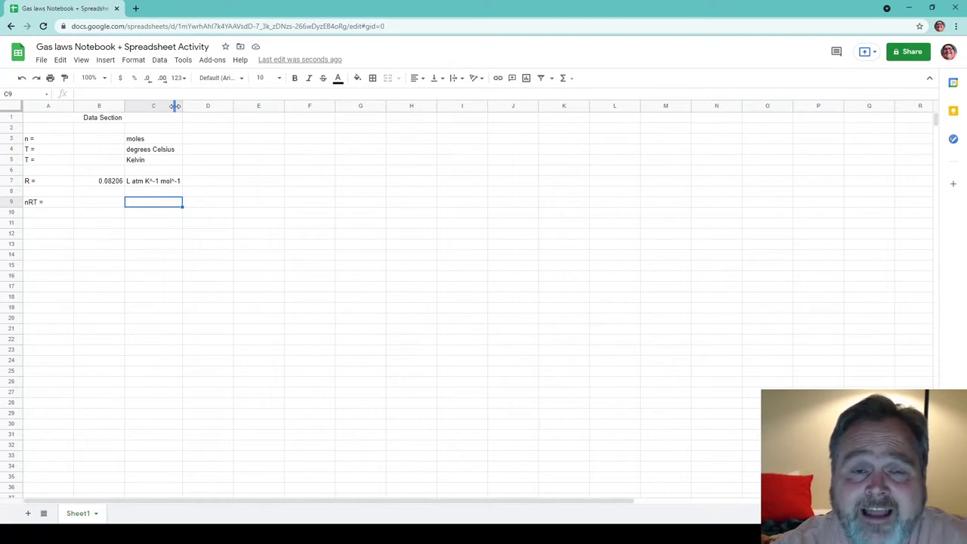
type("L at")
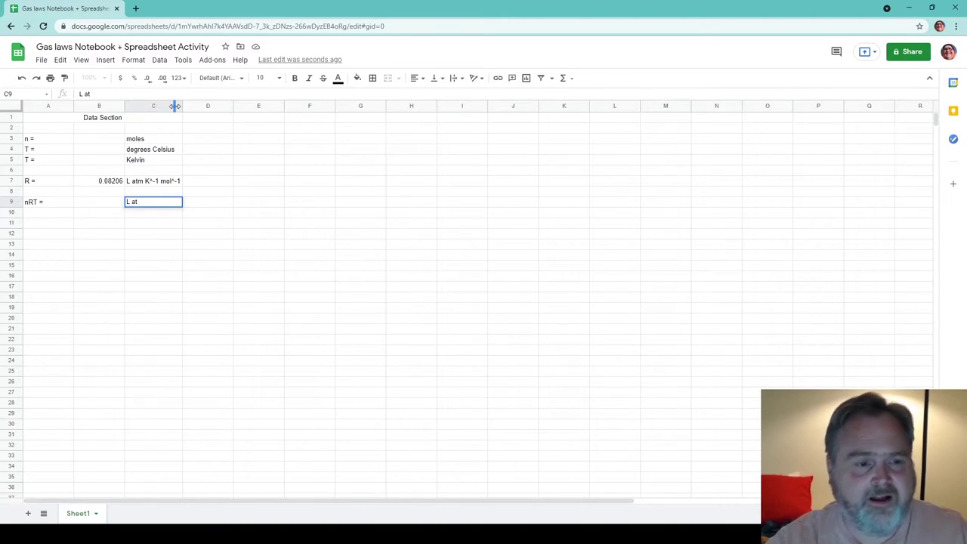
type("m")
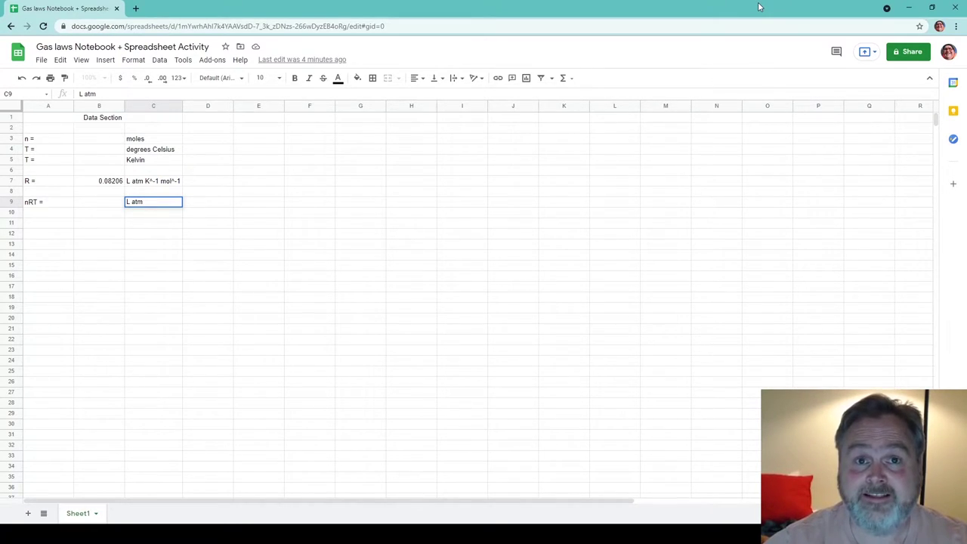
key("Return")
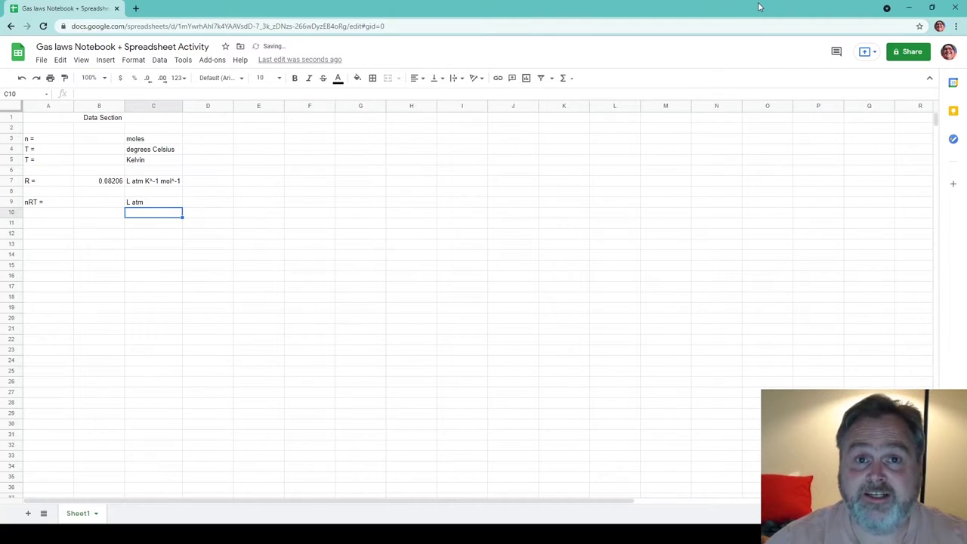
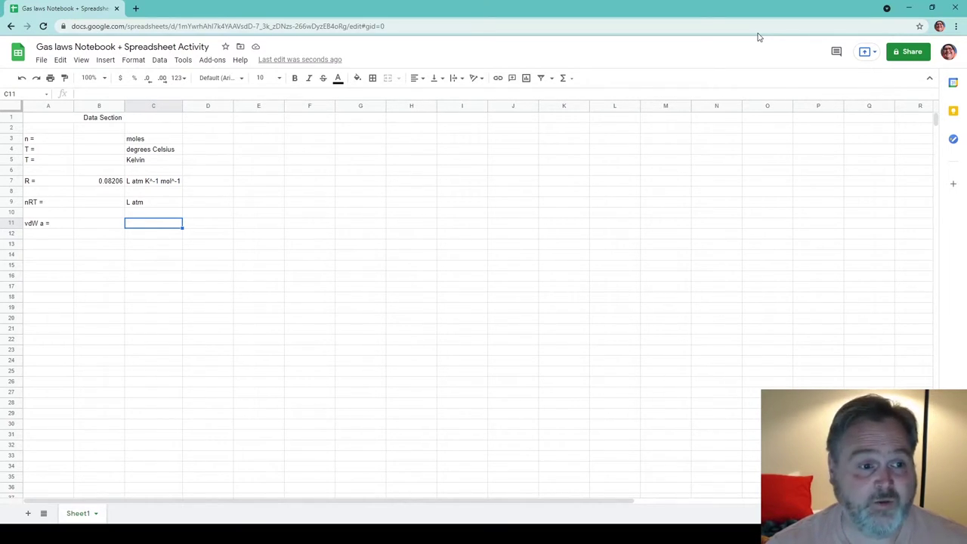
Enter the unit "L^2 mol^-2" in cell C11 for the "vdW a =" row.
type("L")
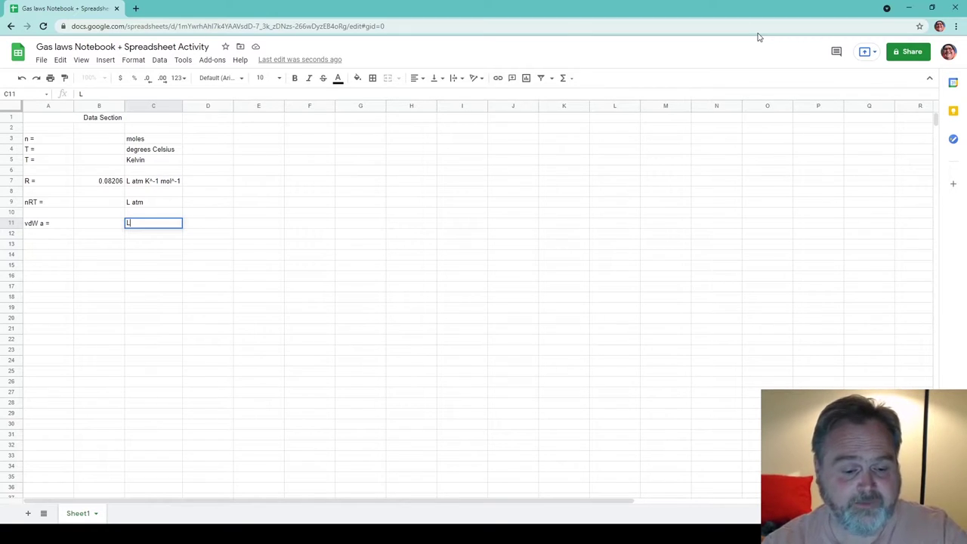
type("^2 mol^")
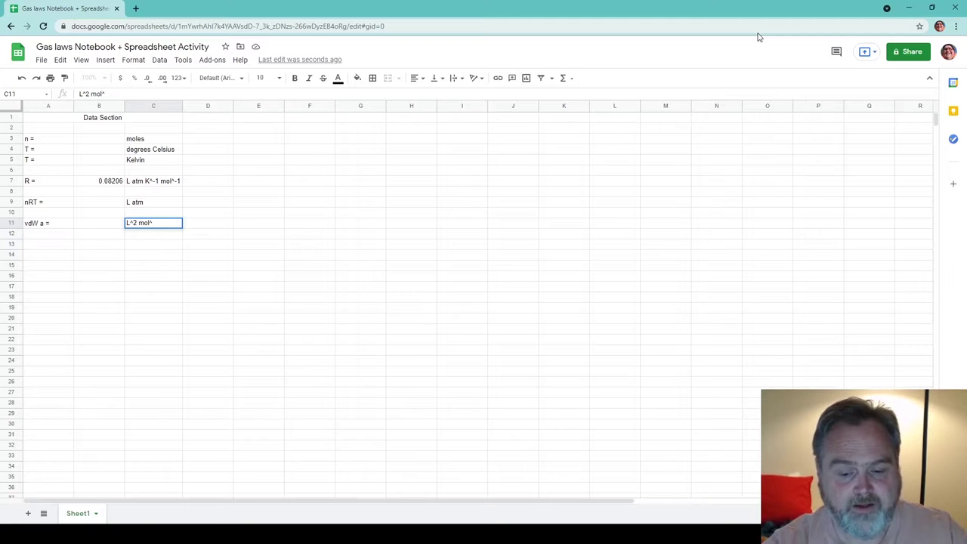
type("-2")
key("Return")
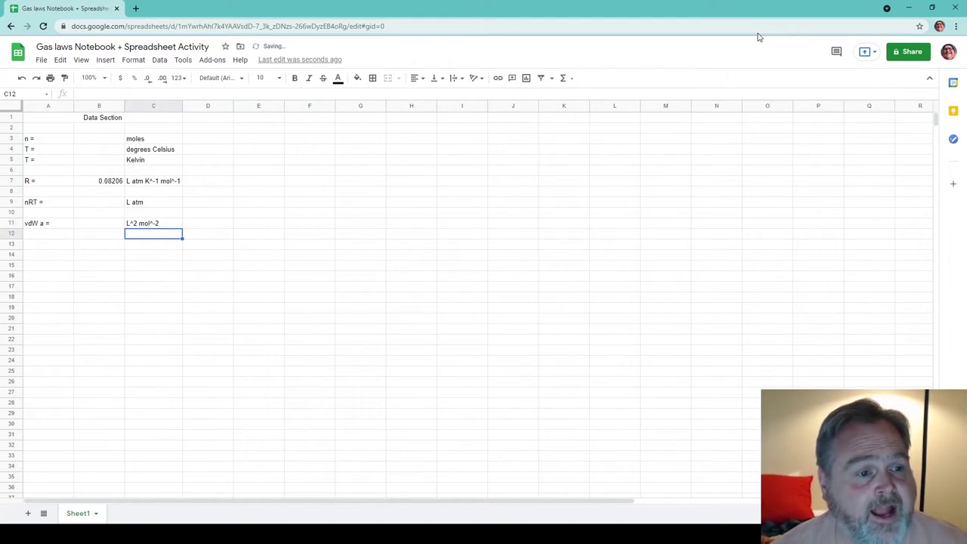
Enter the label "vdW b =" in cell A12 and its unit "L mol^-1" in cell C12.
key("Left")
key("Left")
type("vdW ")
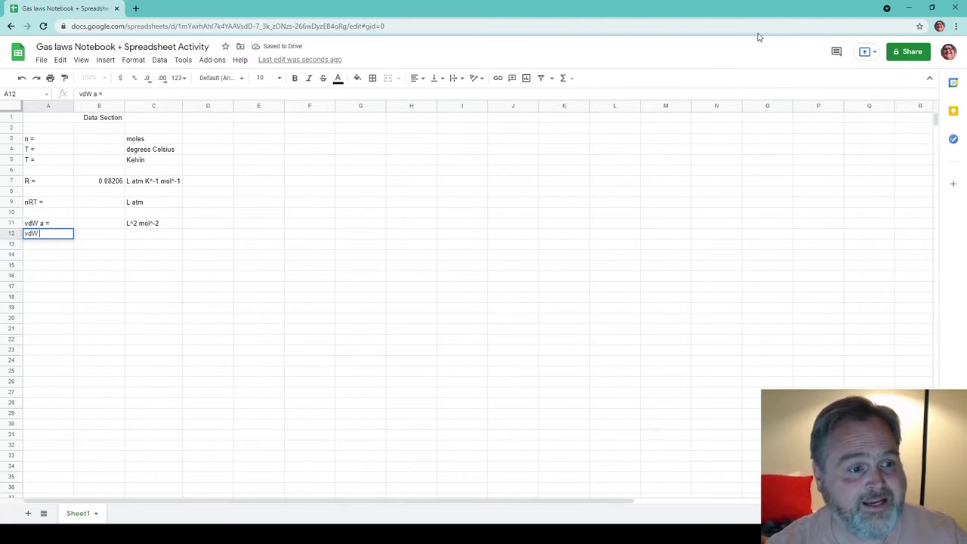
type("b =")
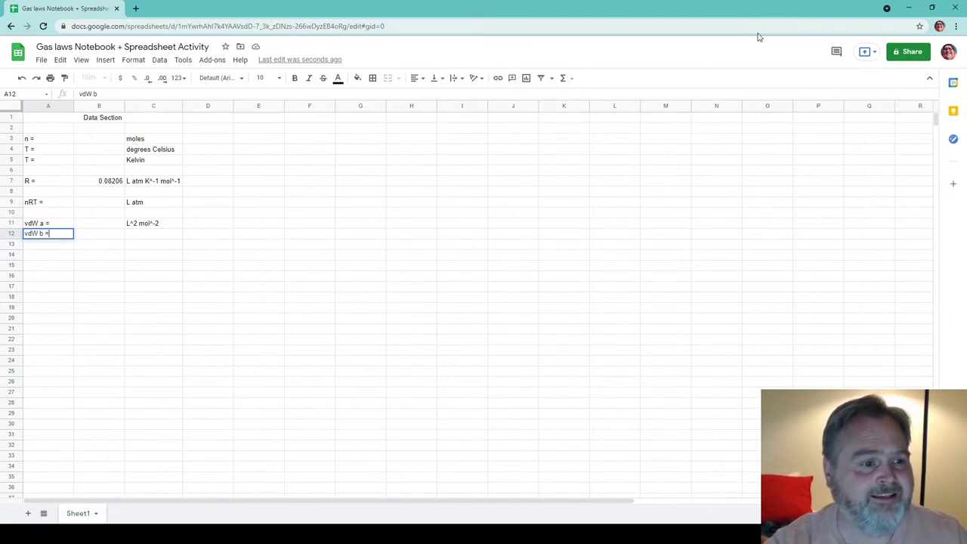
key("Tab")
key("Tab")
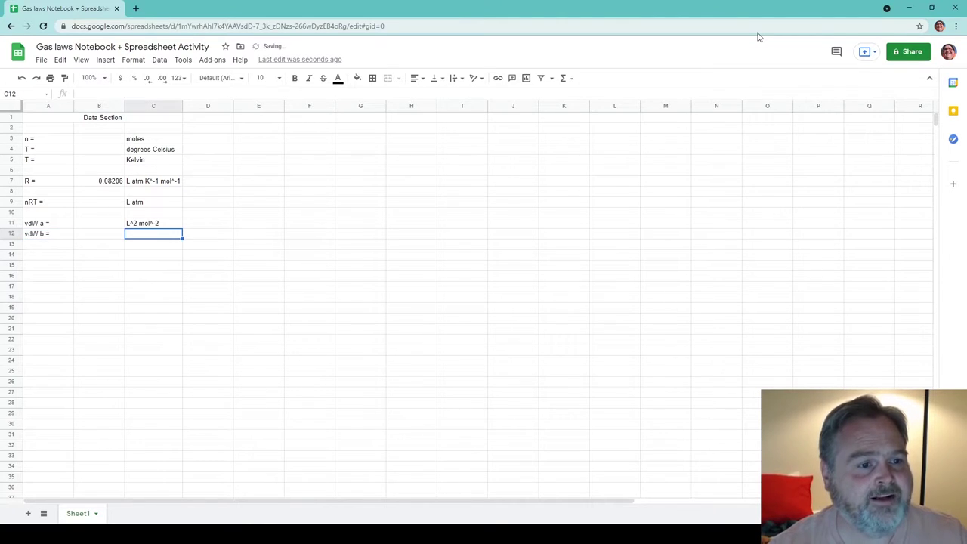
type("L")
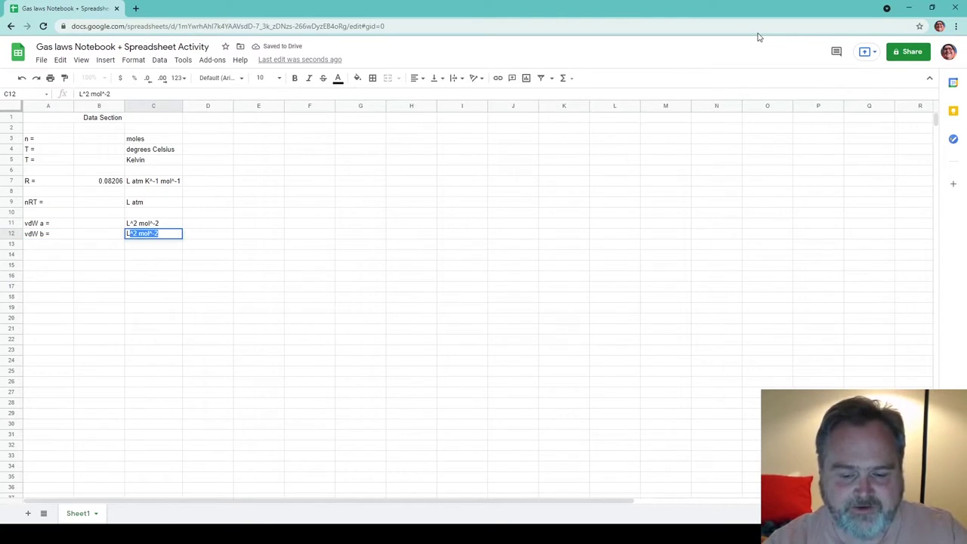
type(" mol")
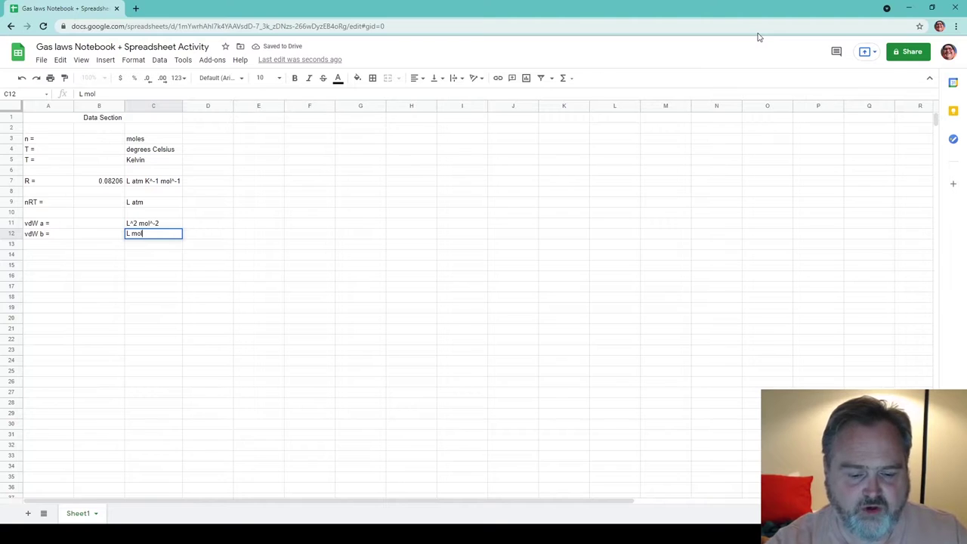
type("^")
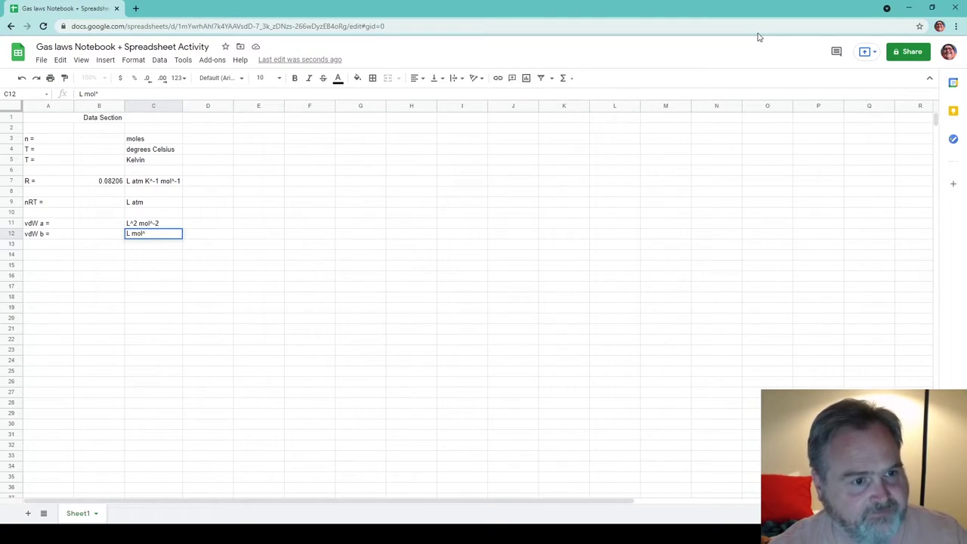
type("-1")
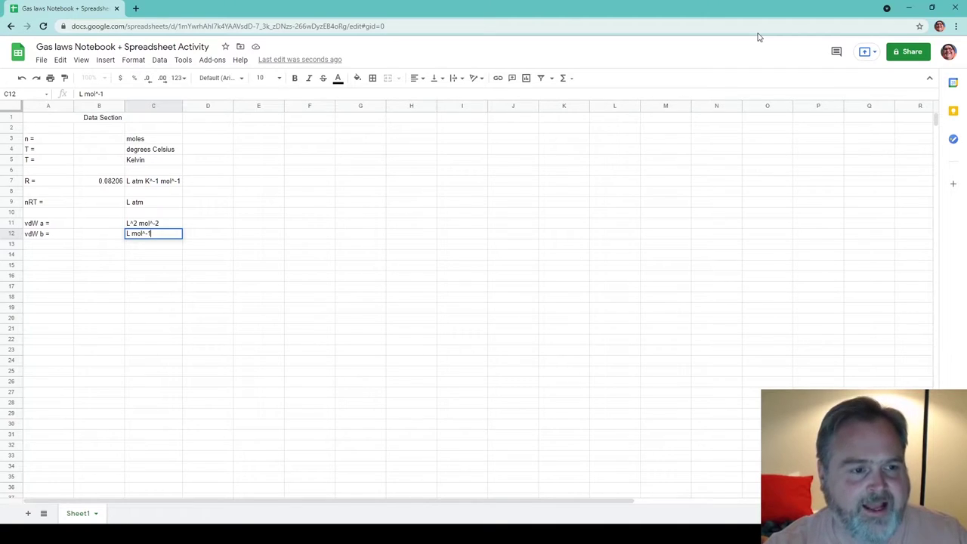
Add "bar" to the start of the vdW a unit in cell C11 so it reads "bar L^2 mol^-2".
key("Up")
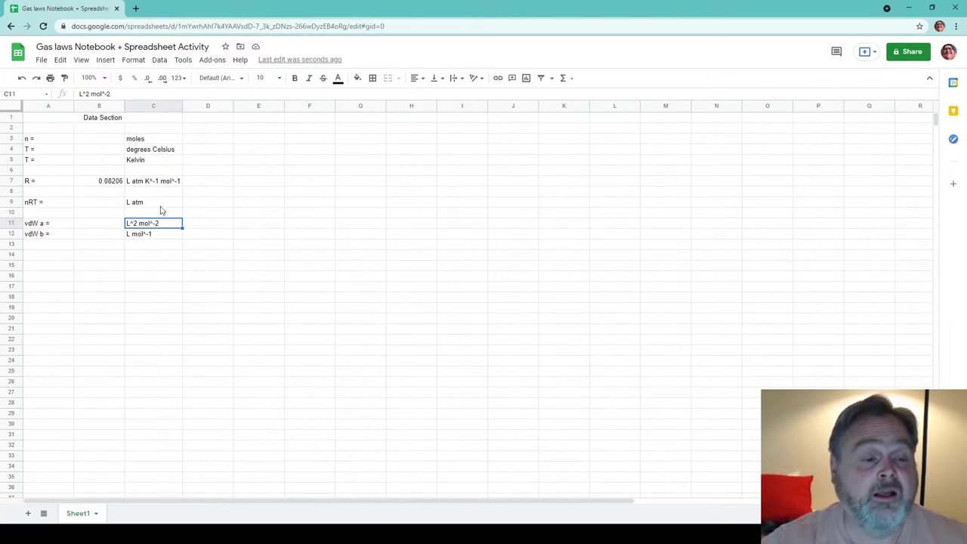
left_click(81, 96)
type("bar")
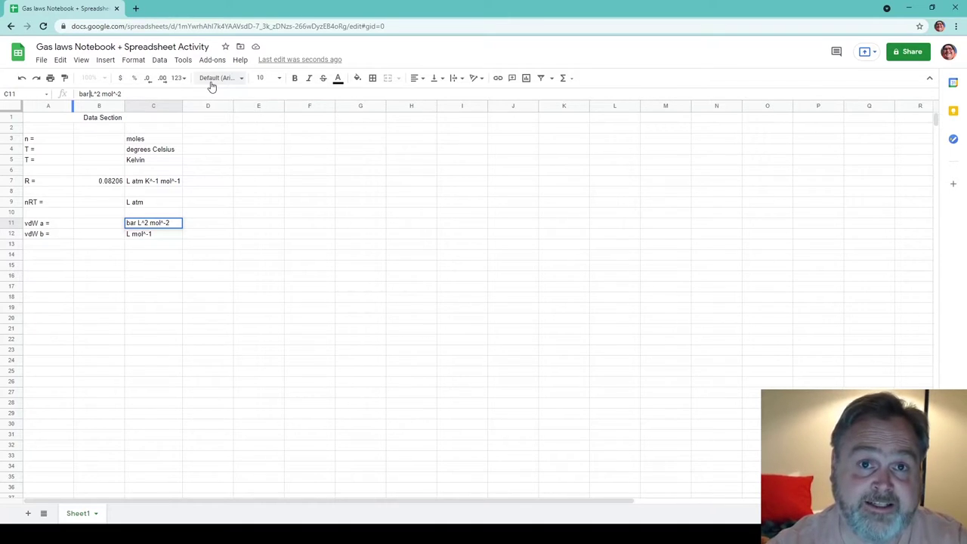
key("Return")
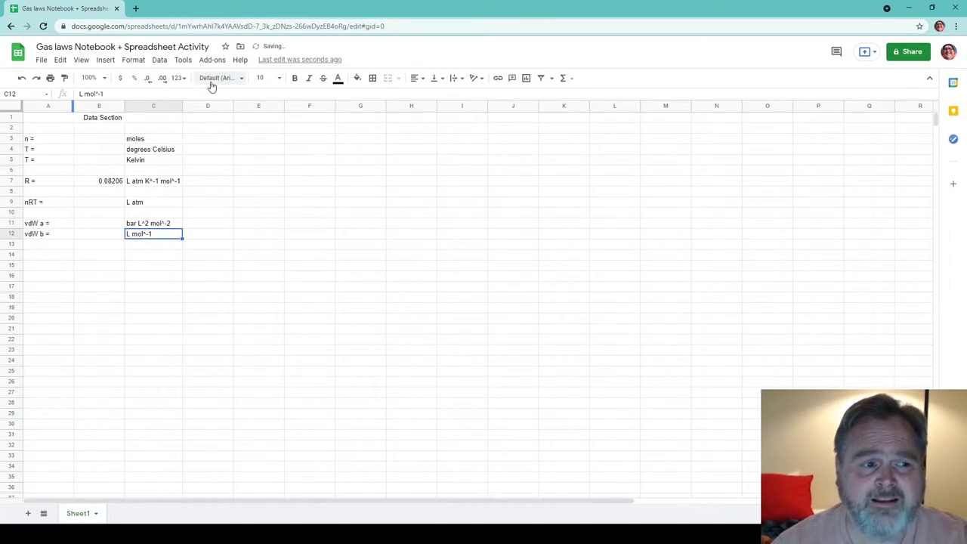
Enter the van der Waals constants: 1.00 for vdW a in cell B11 and 0.05 for vdW b in cell B12.
key("Left")
key("Up")
type("1.00")
key("Return")
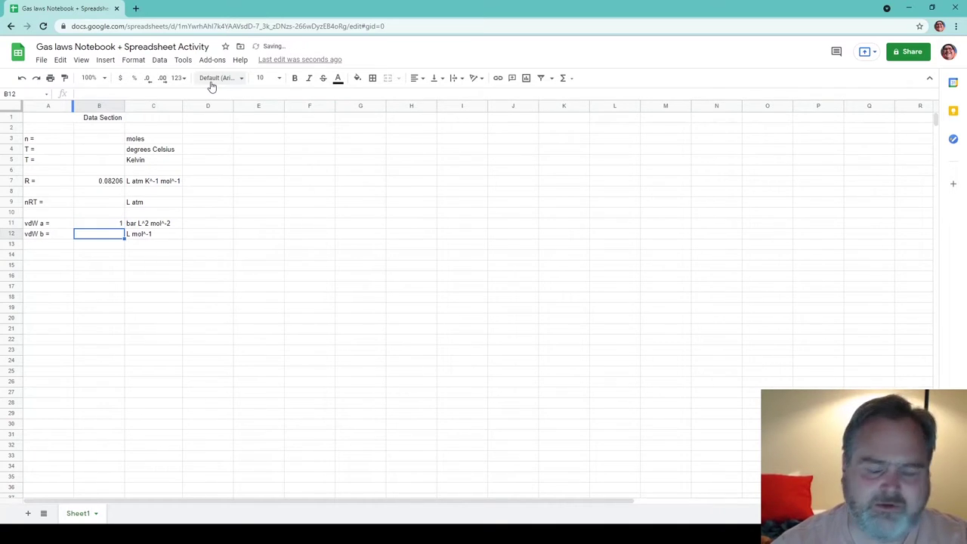
type("0.05")
key("Return")
Format the vdW a value in cell B11 to display two decimal places.
key("Up")
key("Up")
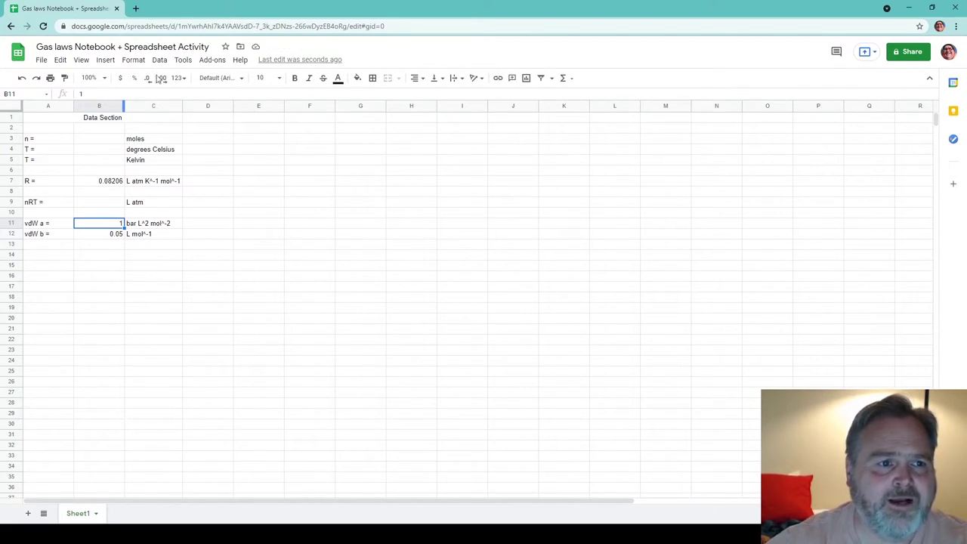
left_click(163, 79)
left_click(163, 79)
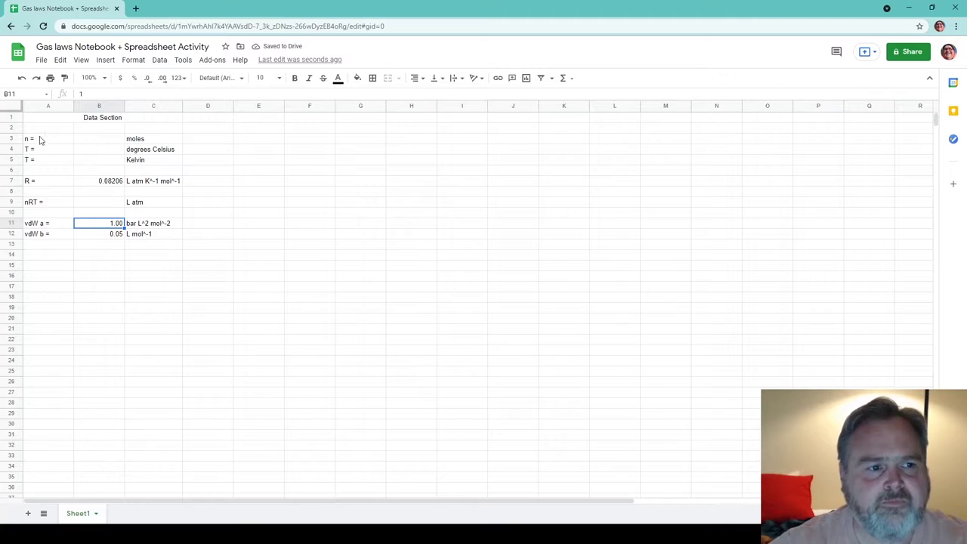
Enter 1.00 as the number of moles in cell B3 and display it with two decimal places.
left_click(103, 142)
type("1.00")
key("Return")
key("Up")
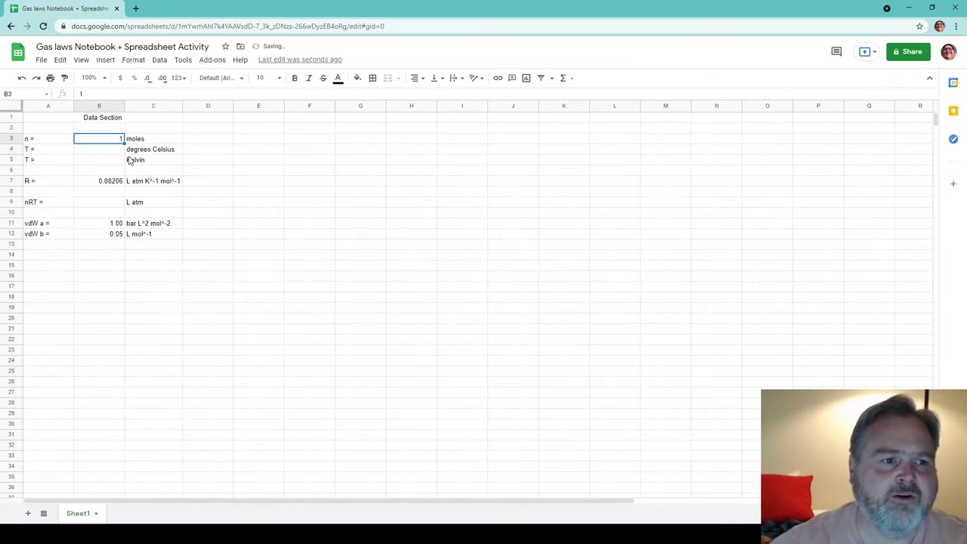
left_click(162, 78)
left_click(163, 78)
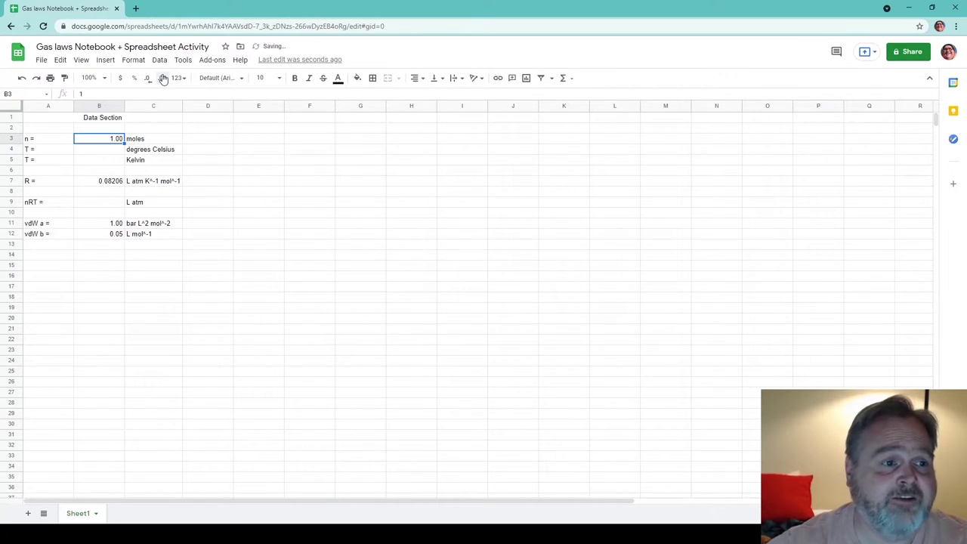
Enter 0.00 as the Celsius temperature in cell B4 and display it with two decimal places.
left_click(110, 151)
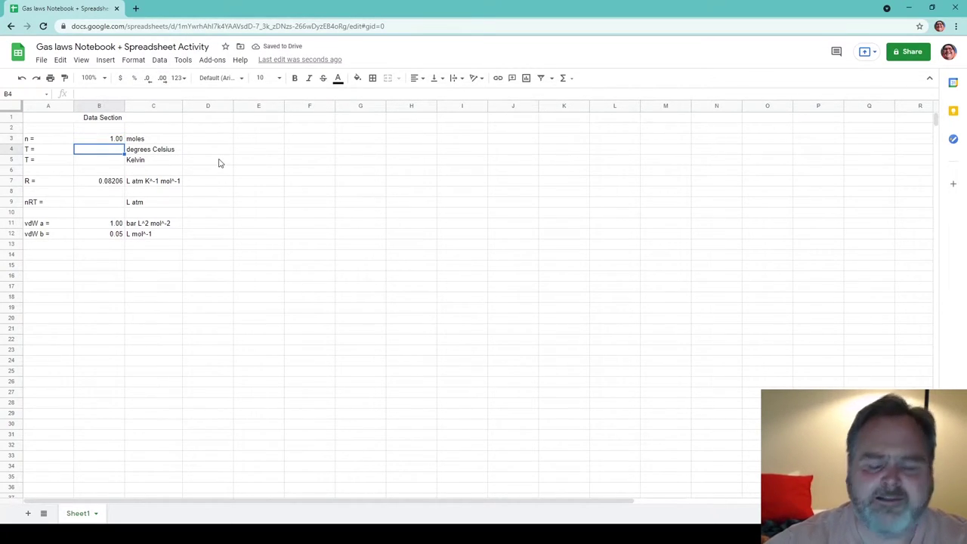
type("0.00")
key("Return")
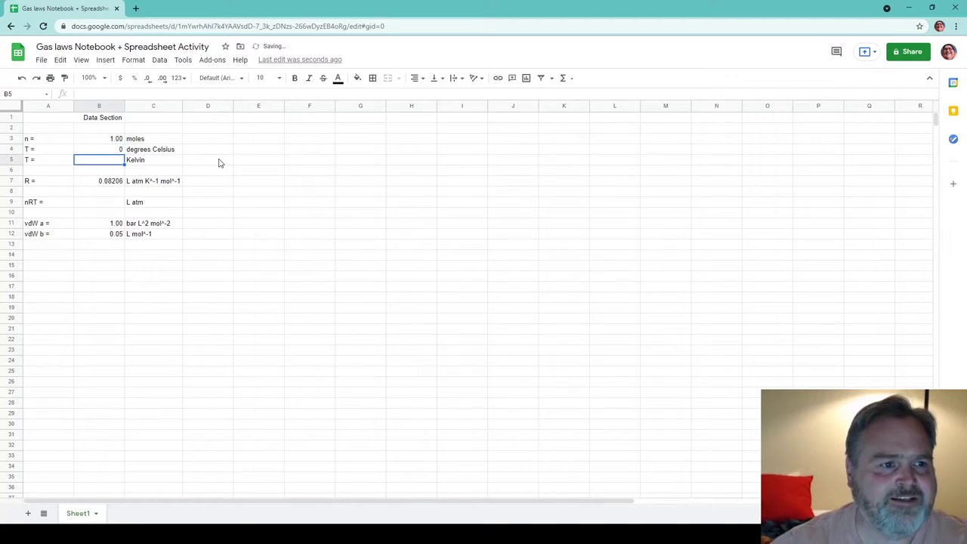
key("Up")
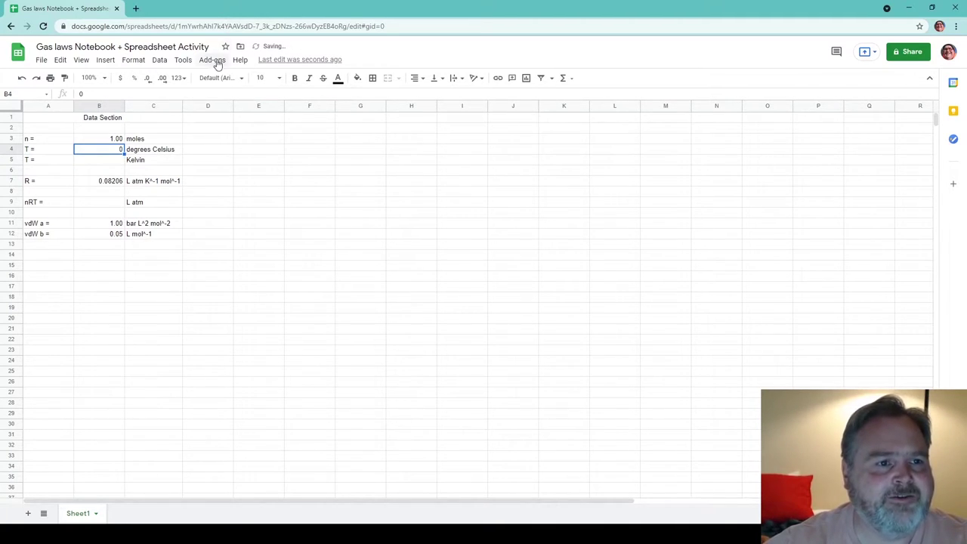
left_click(163, 78)
left_click(163, 78)
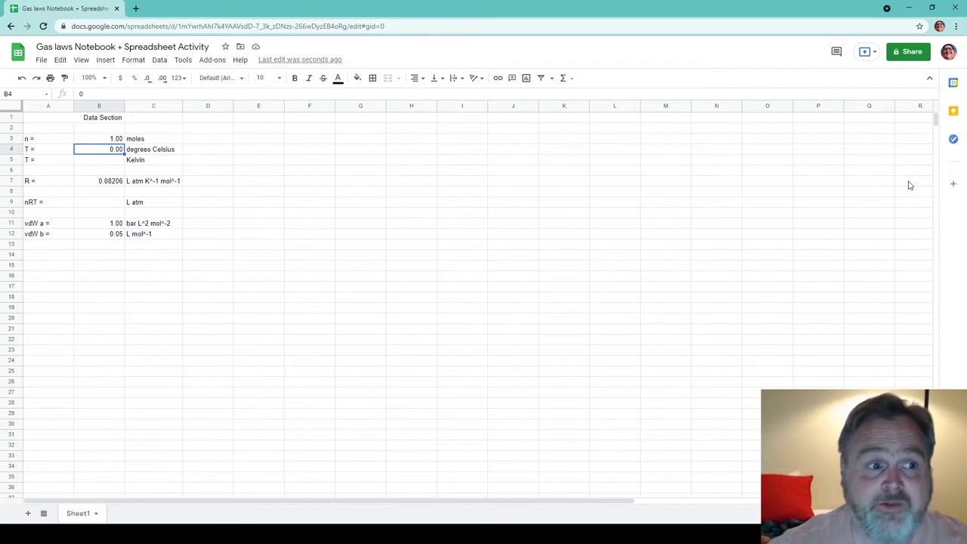
Enter the formula =273.15+B4 in cell B5 to convert the Celsius temperature to Kelvin.
left_click(102, 164)
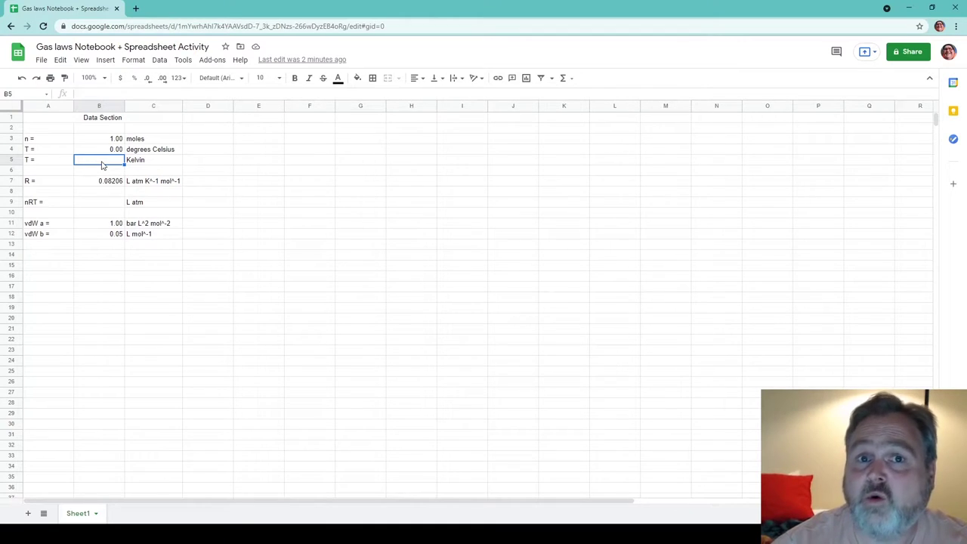
type("=")
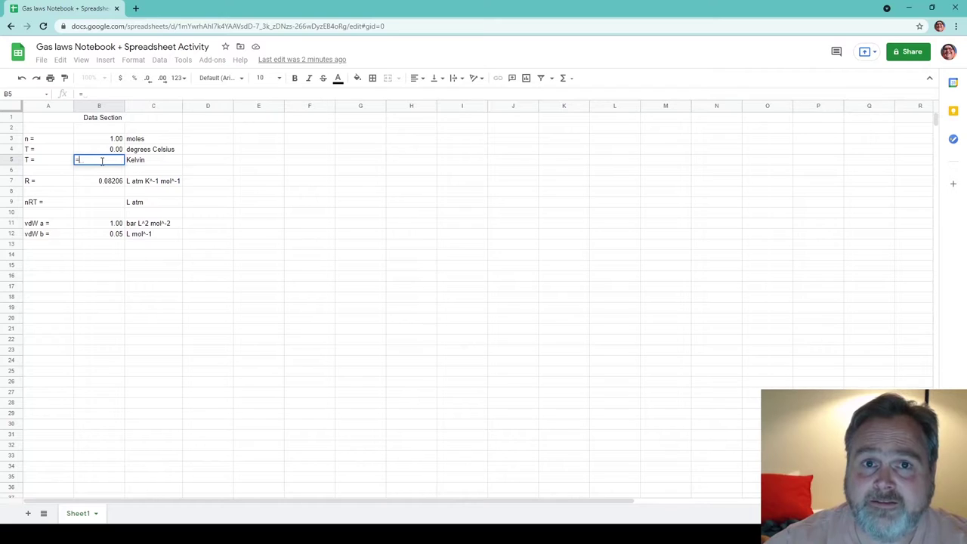
type("27")
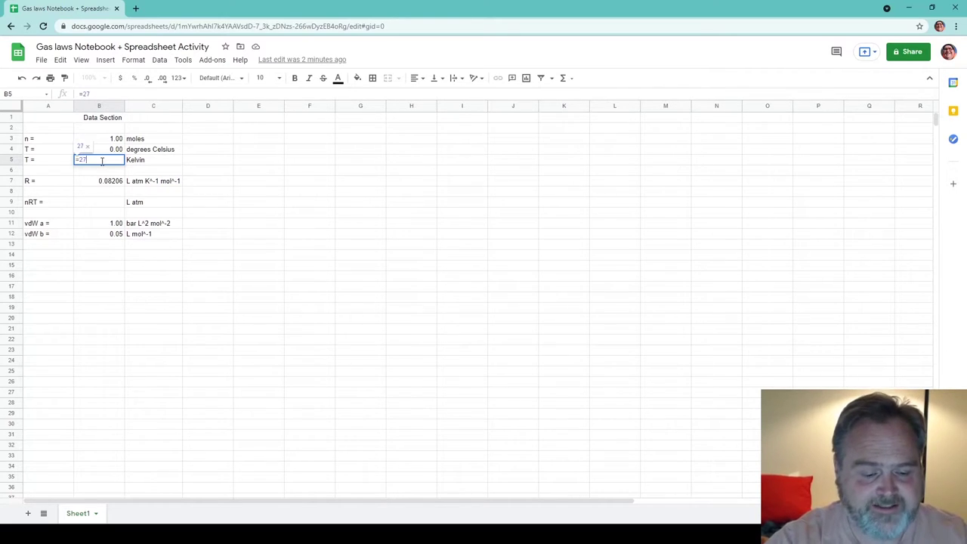
type("3.15")
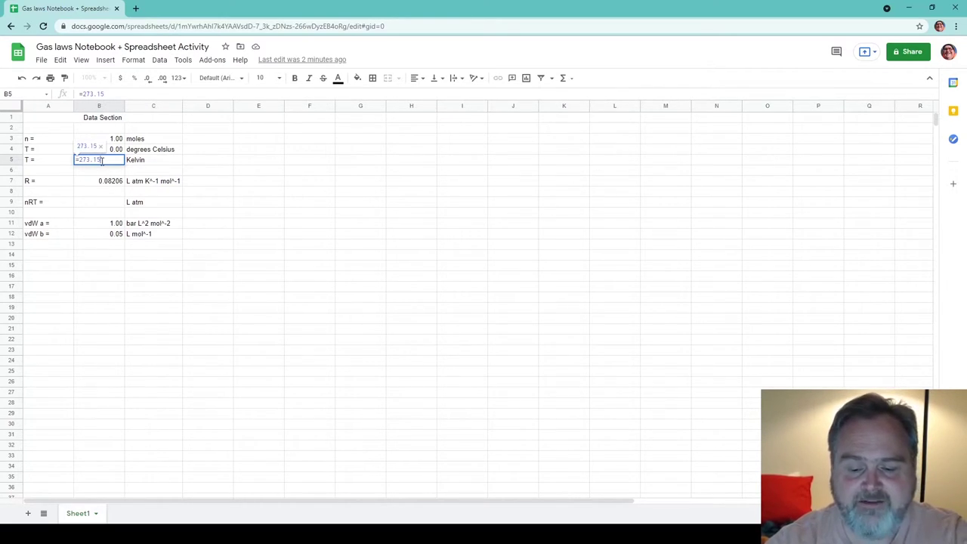
type("+")
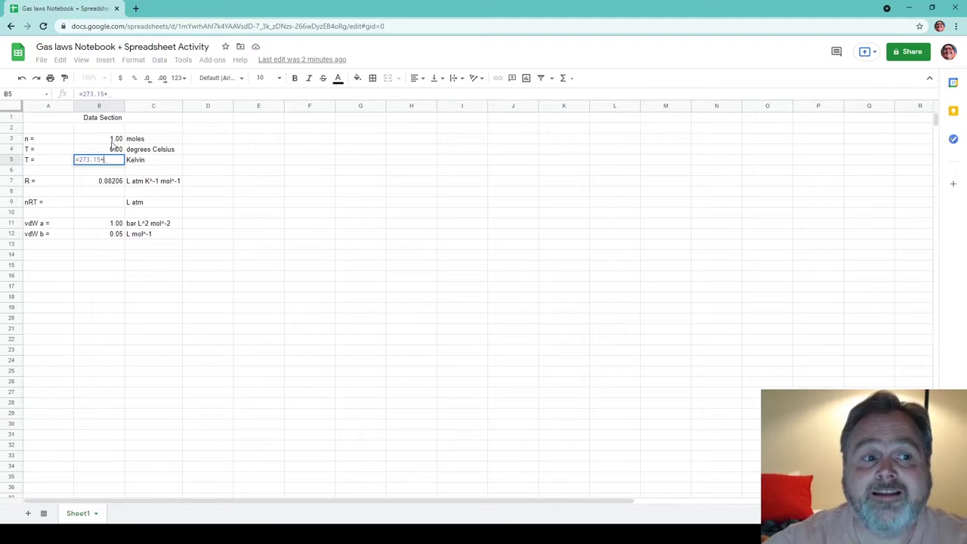
left_click(113, 151)
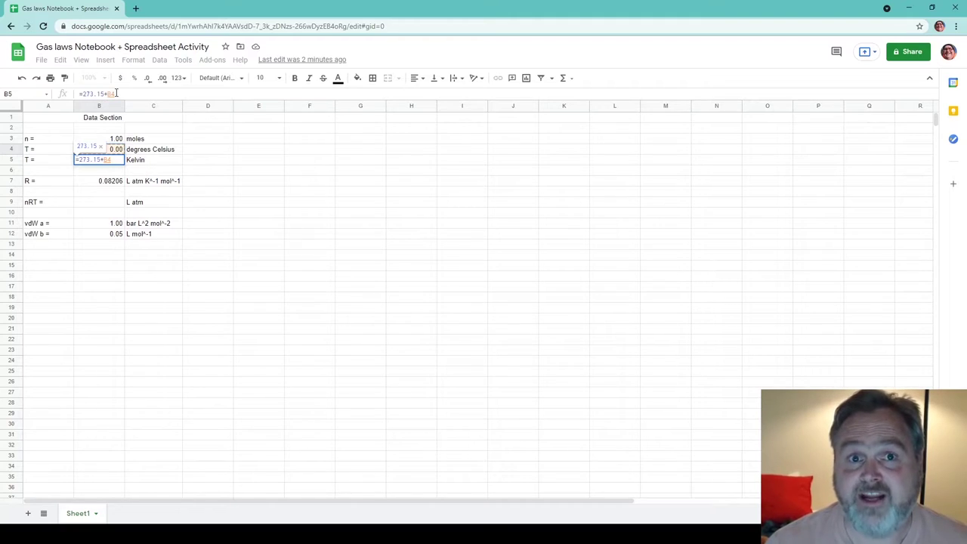
key("Return")
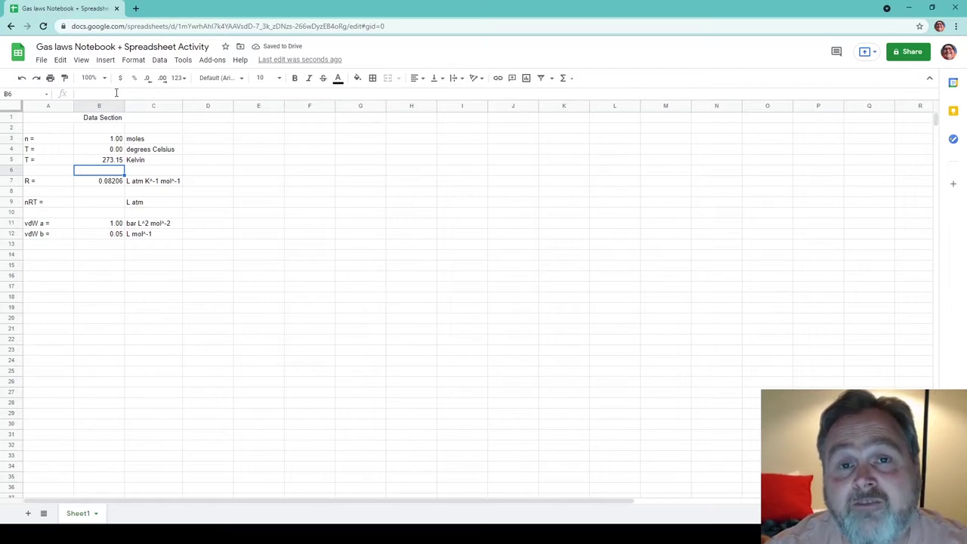
Change the Celsius temperature in cell B4 to 25 to test the Kelvin conversion formula.
key("Up")
key("Up")
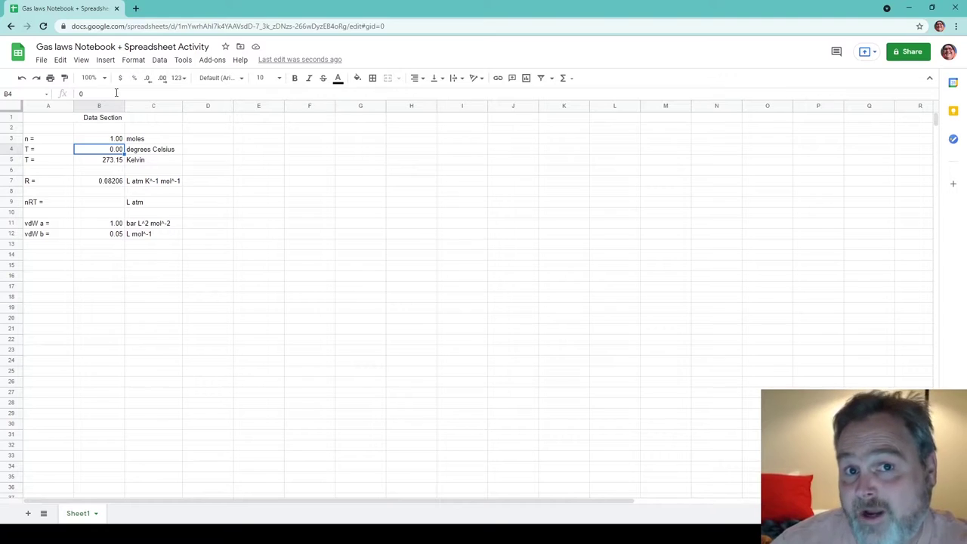
type("25")
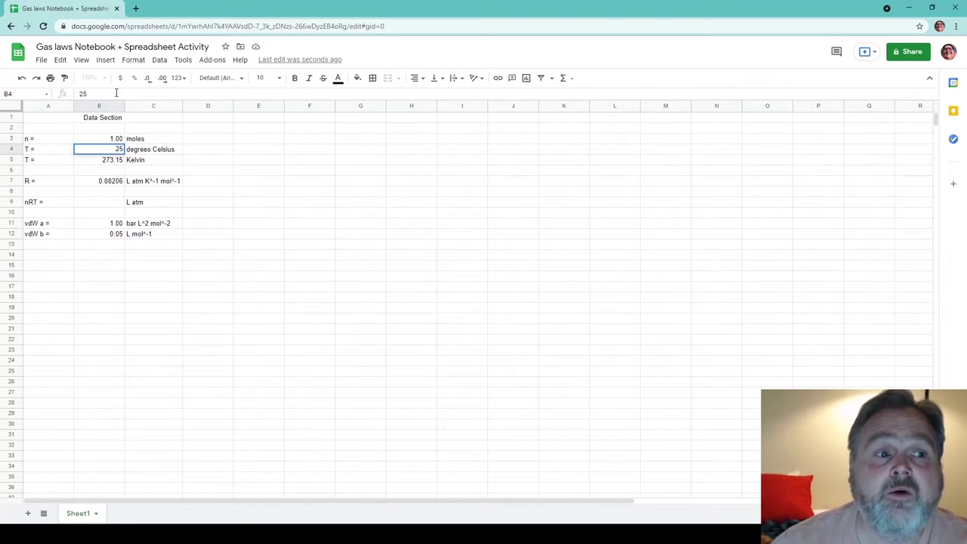
key("Return")
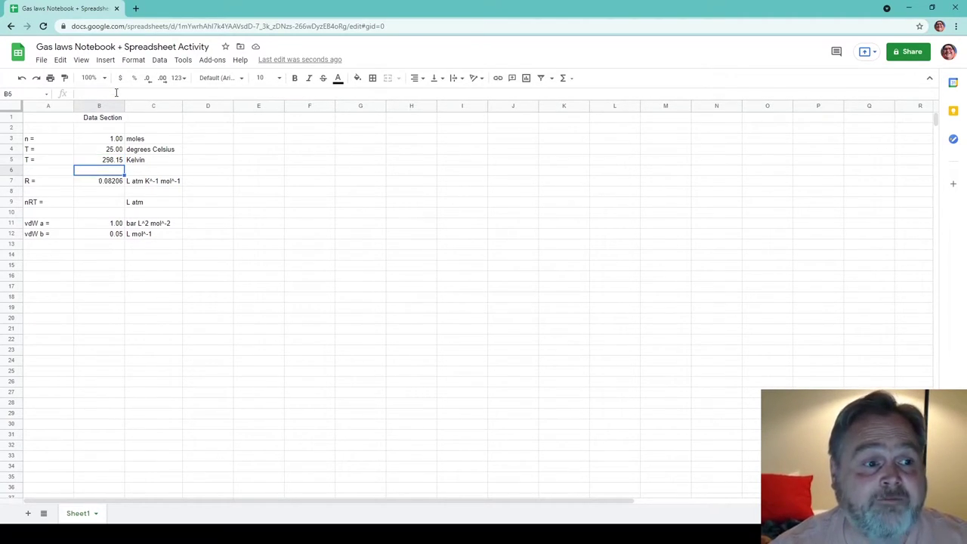
Enter the formula =B3*B7*B5 in cell B9 to calculate nRT from the moles, gas constant and Kelvin temperature.
key("Down")
key("Down")
key("Down")
key("Down")
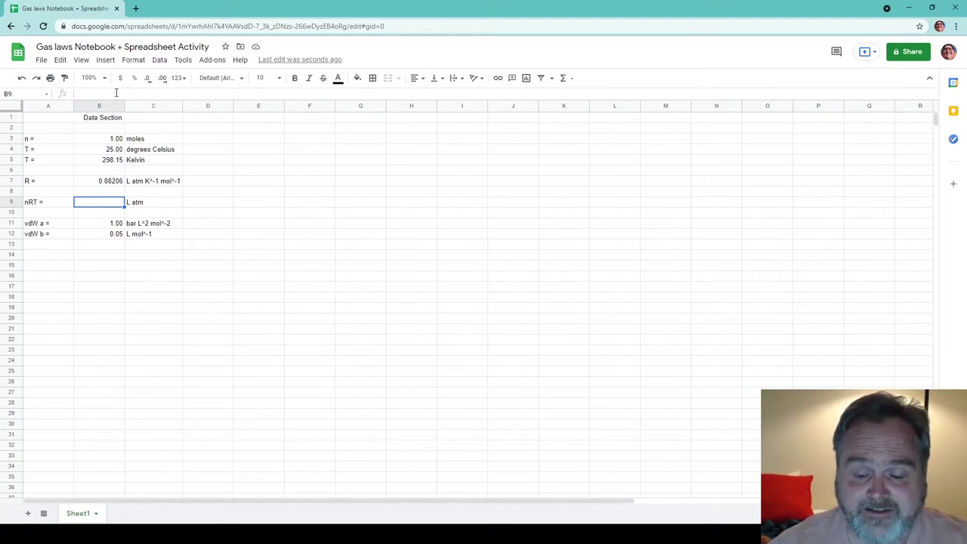
type("=")
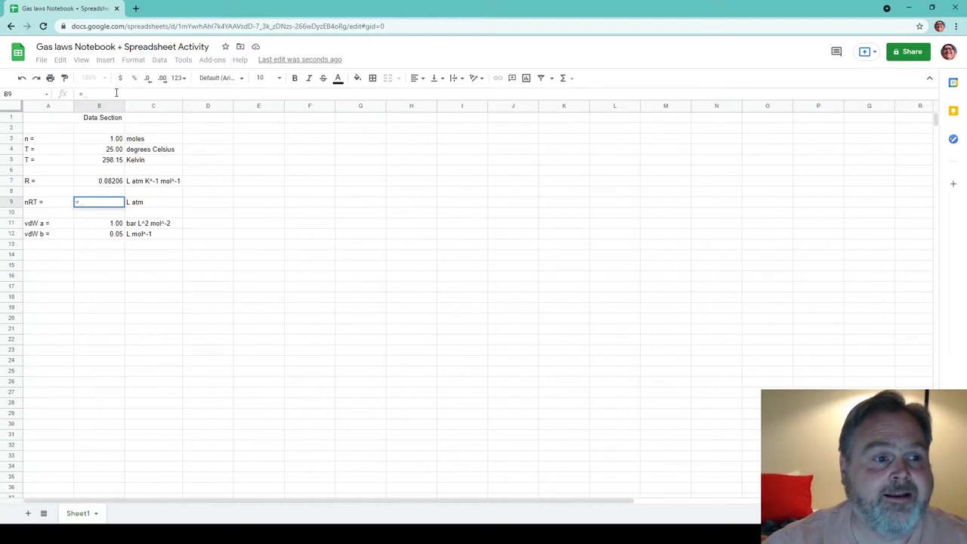
left_click(110, 141)
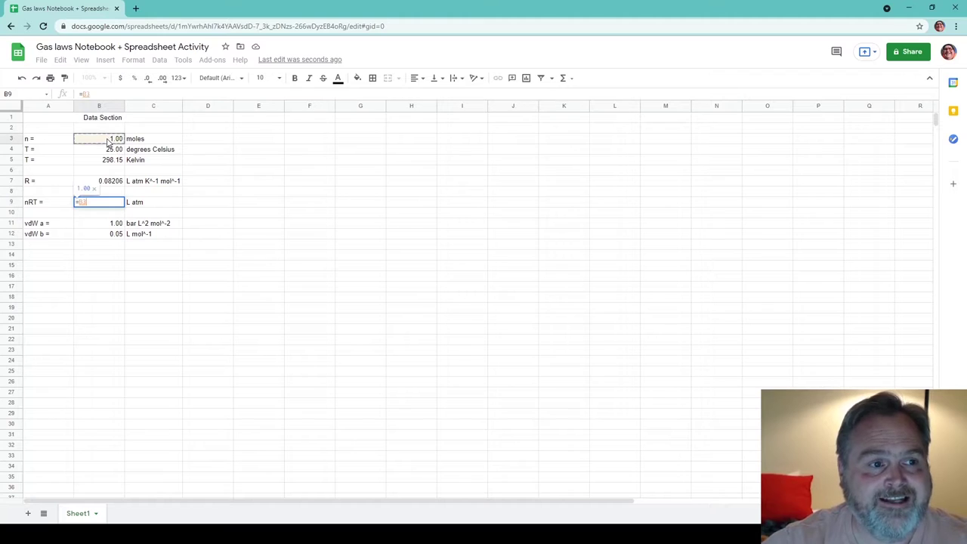
type("*")
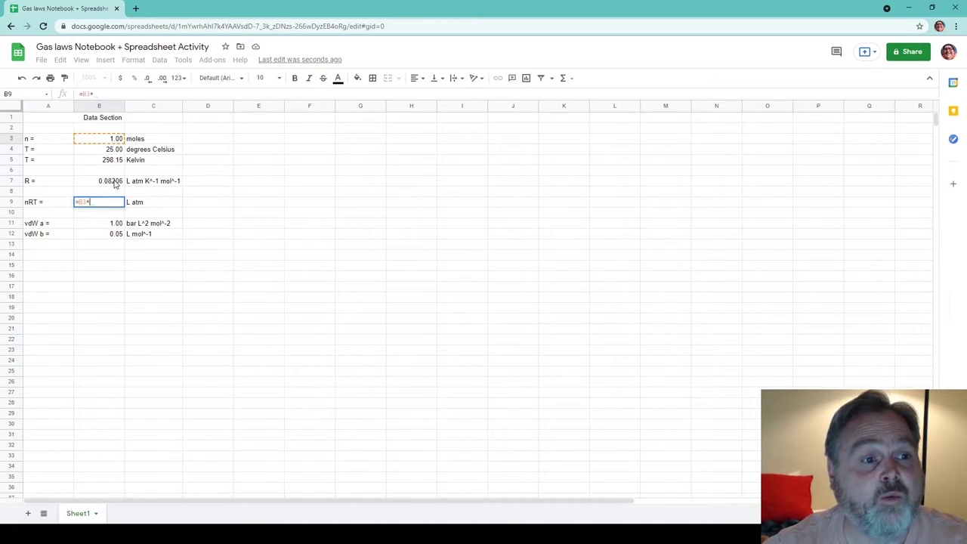
left_click(116, 184)
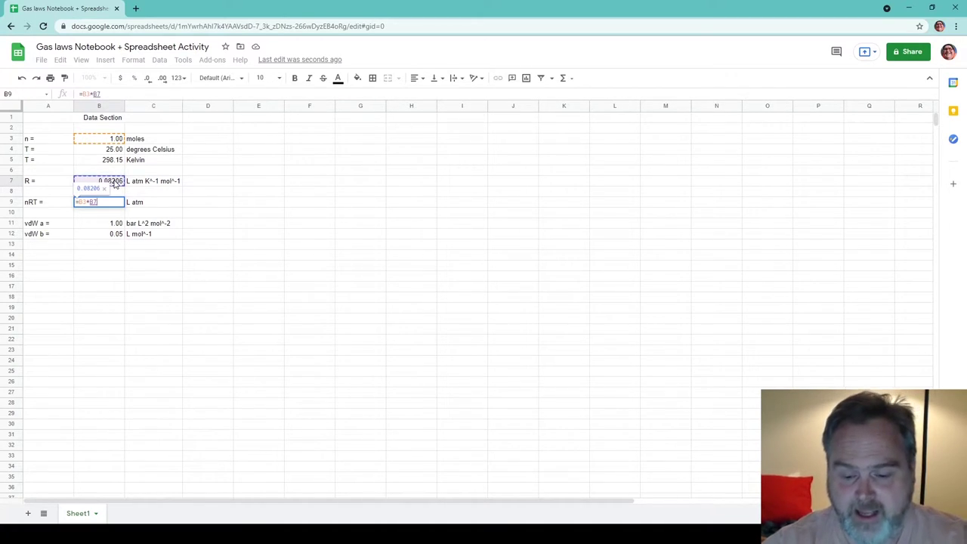
type("*")
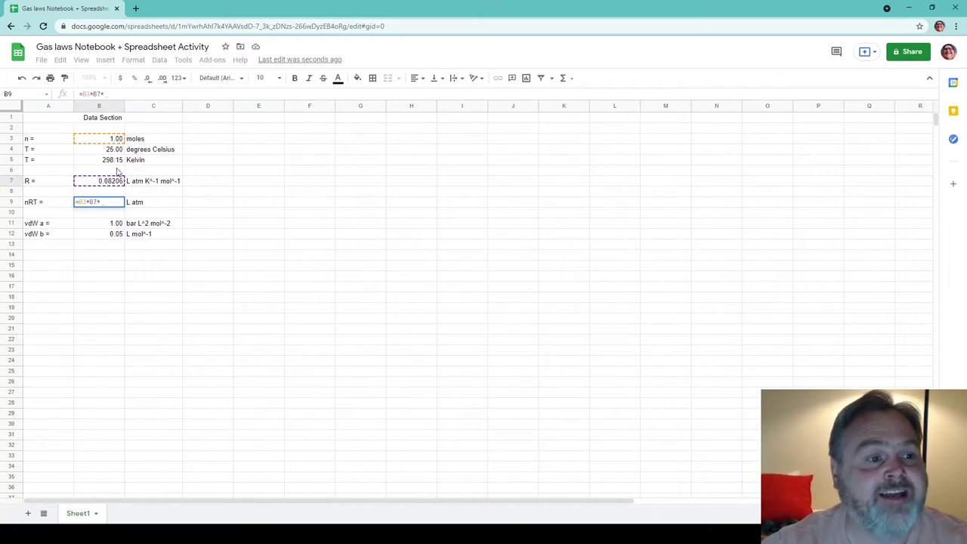
left_click(112, 162)
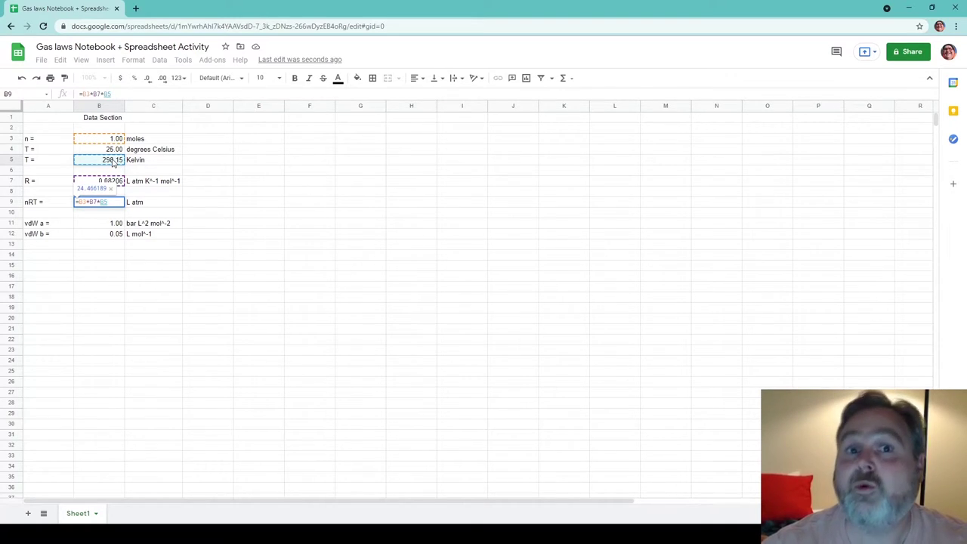
key("Return")
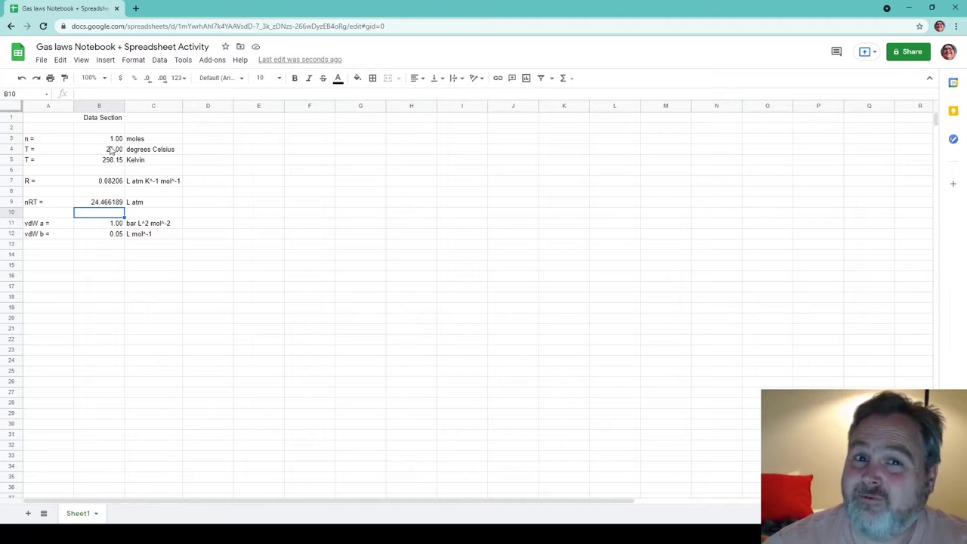
Set the Celsius temperature in cell B4 to 0 and check the nRT formula in cell B9.
left_click(110, 151)
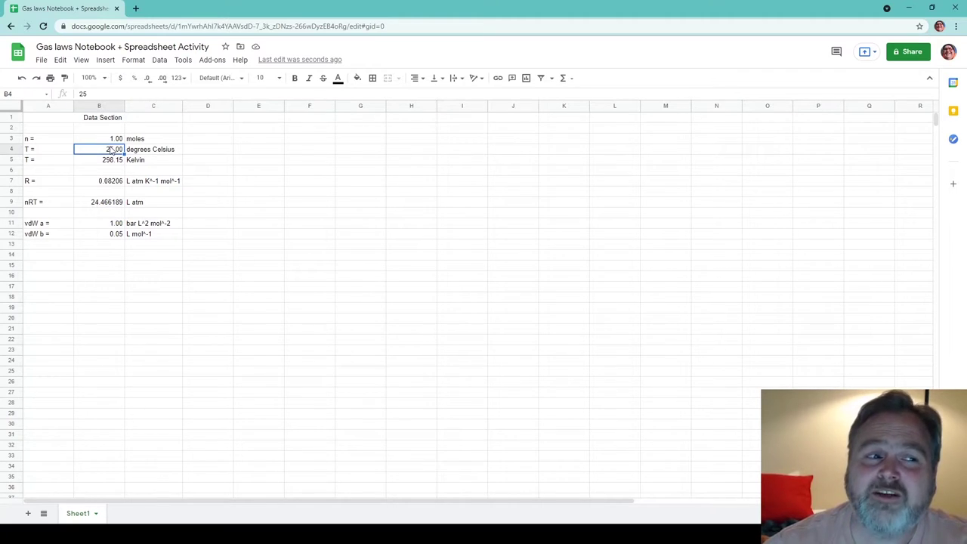
type("0")
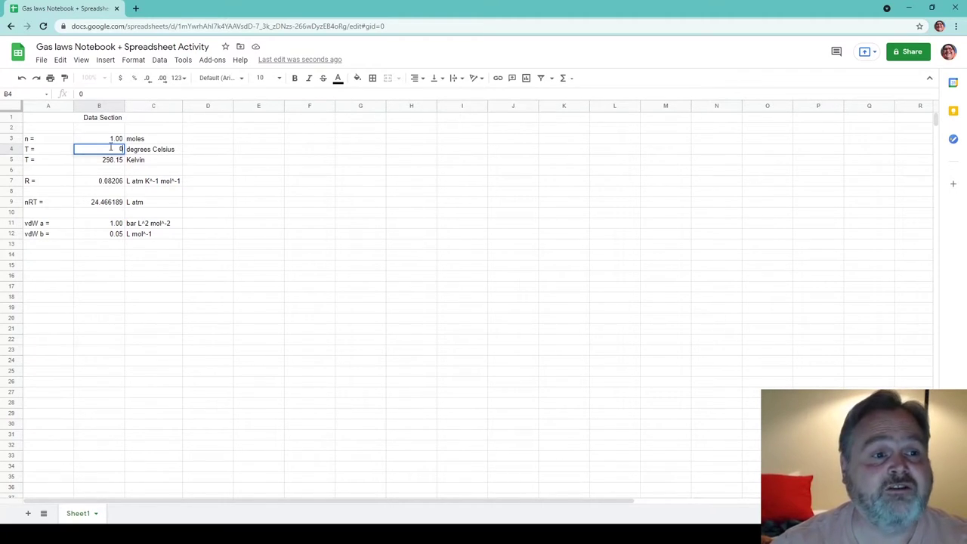
key("Return")
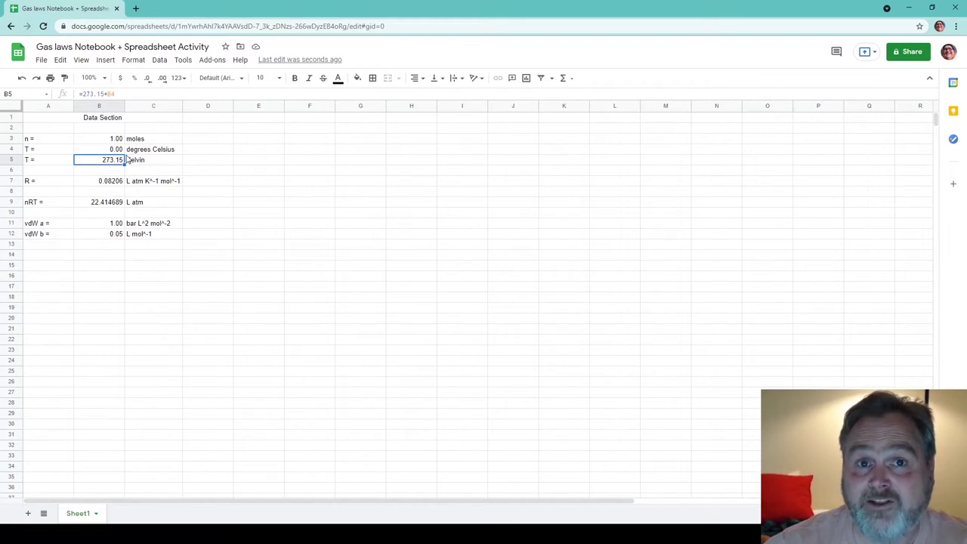
left_click(100, 205)
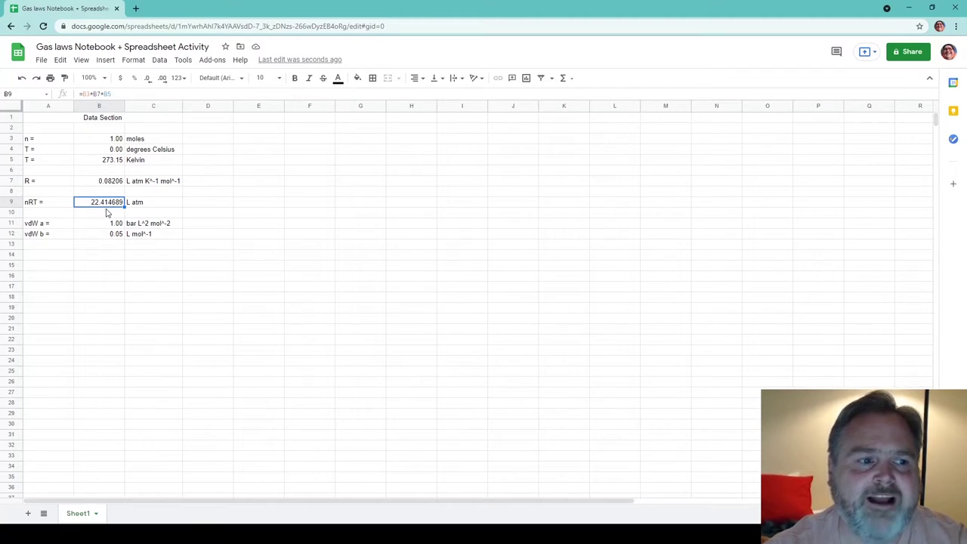
Test the nRT formula by setting the Celsius temperature in cell B4 to 25 and the moles in cell B3 to 10.
left_click(110, 150)
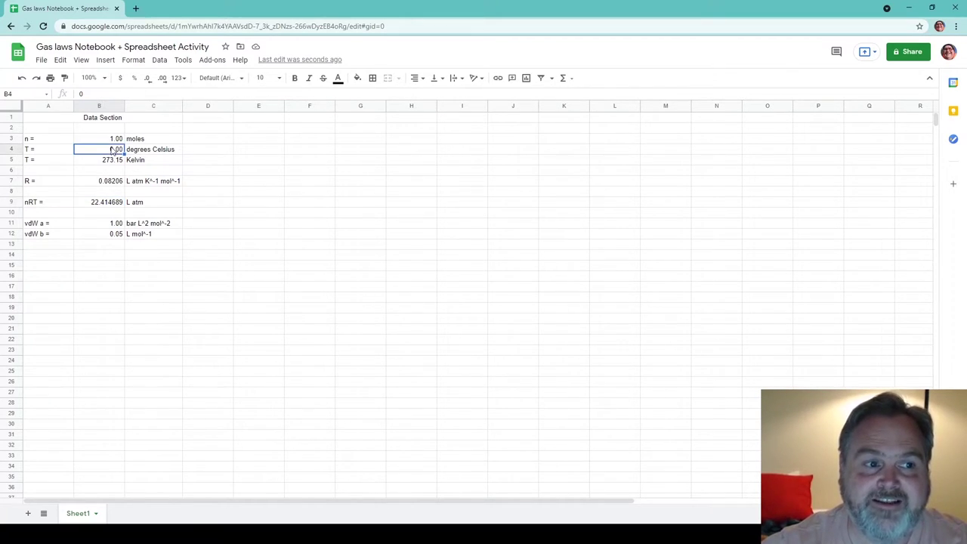
type("25")
key("Return")
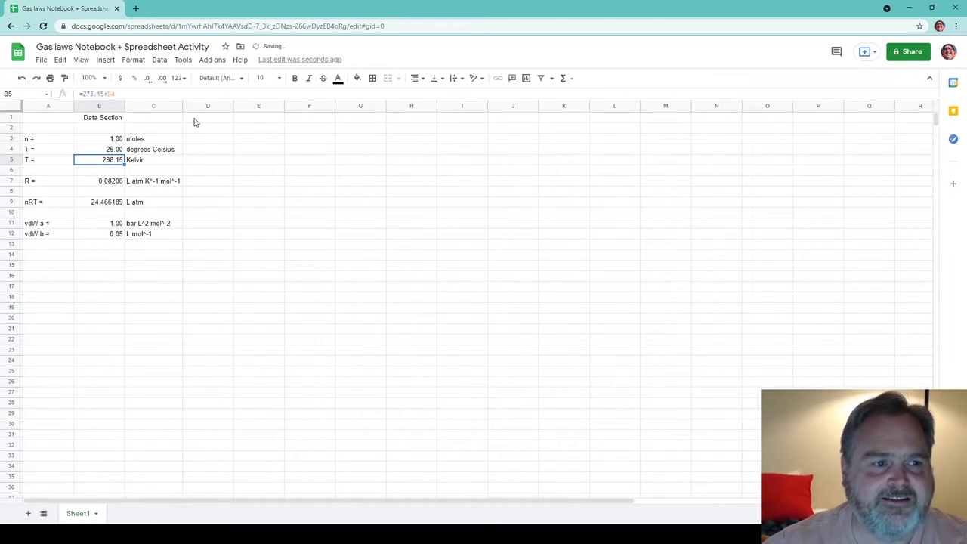
left_click(117, 141)
type("10")
key("Return")
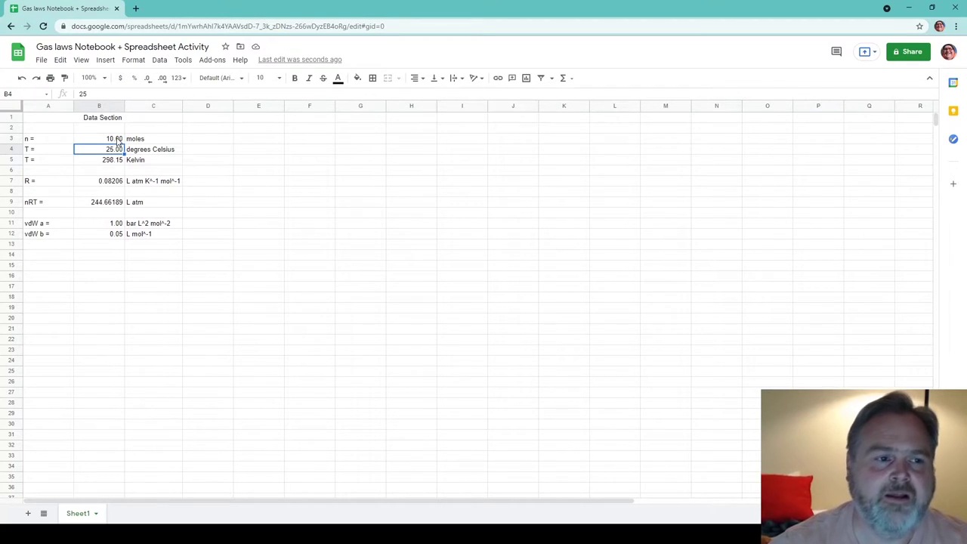
Reset the moles in cell B3 to 1 and the Celsius temperature in cell B4 to 0.
left_click(118, 142)
type("1")
key("Return")
type("0")
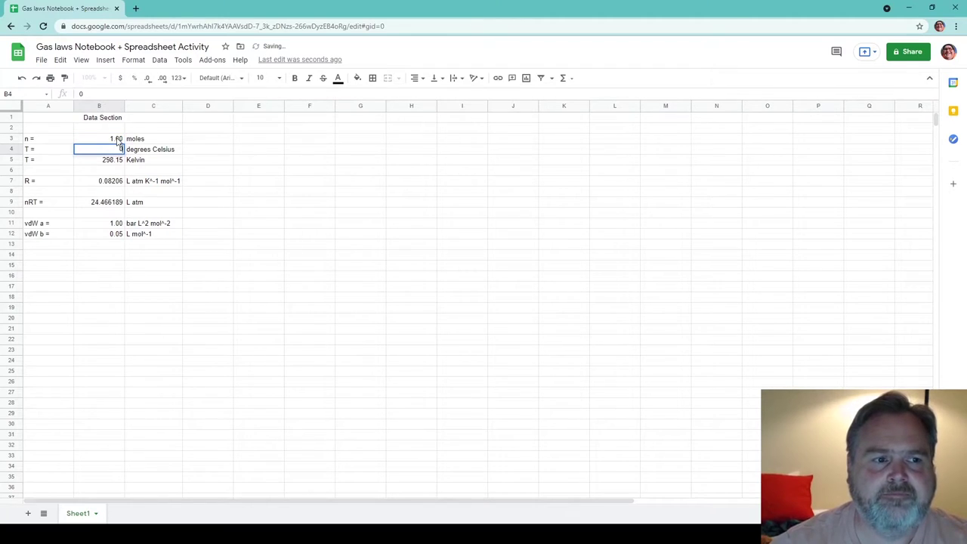
key("Return")
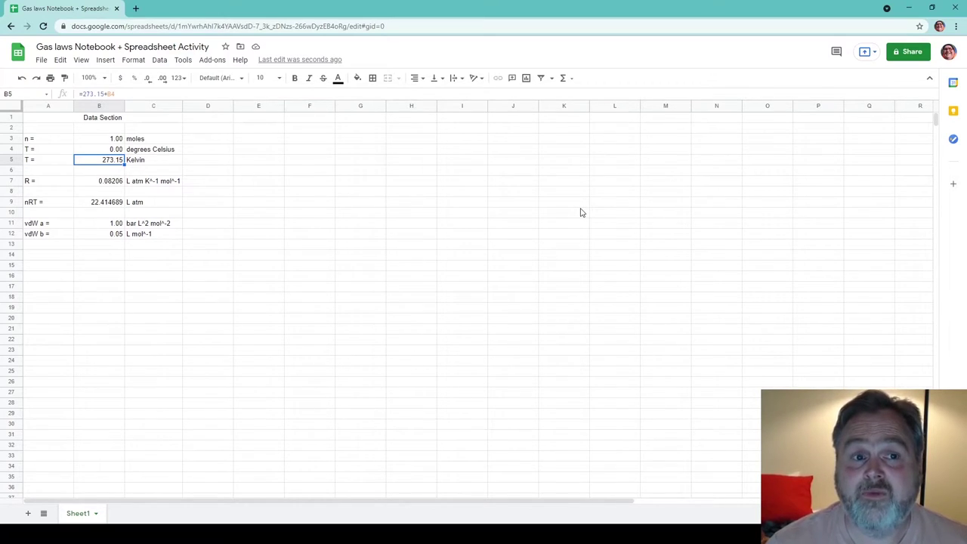
Enter the column heading Volume (L) in cell E1.
key("Right")
key("Right")
key("Right")
key("Up")
key("Up")
key("Up")
key("Up")
type("V")
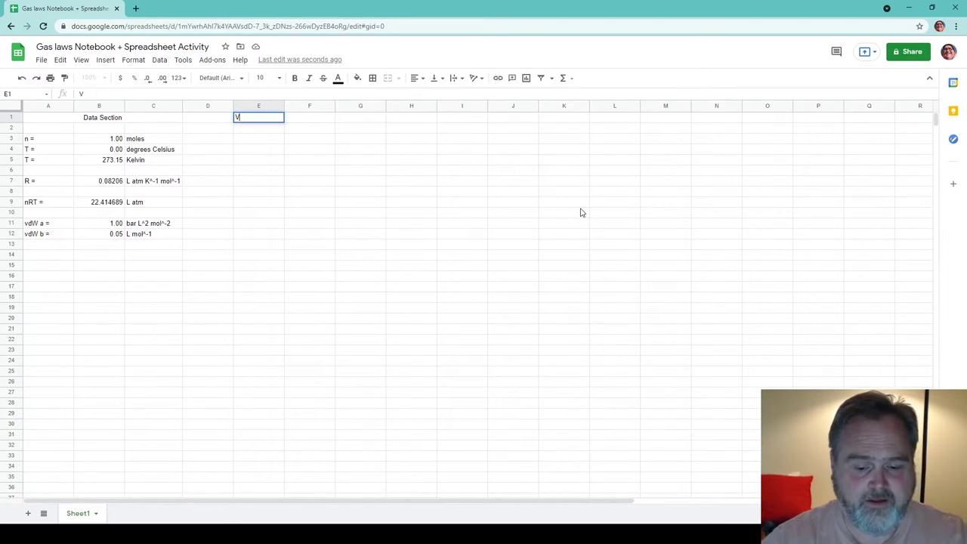
type("olume (L")
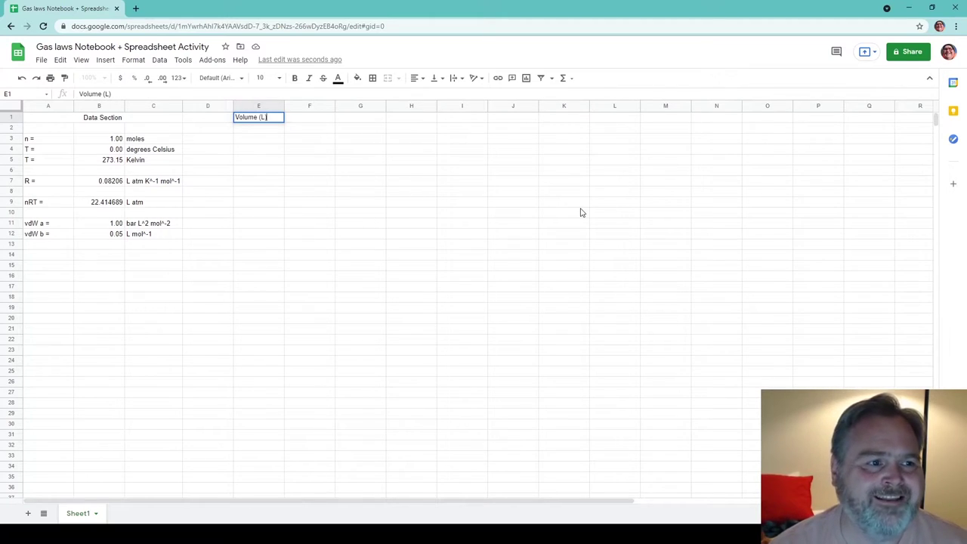
type(")")
key("Return")
Enter the starting volume 1.00 in cell E3 and format it with two decimal places.
key("Down")
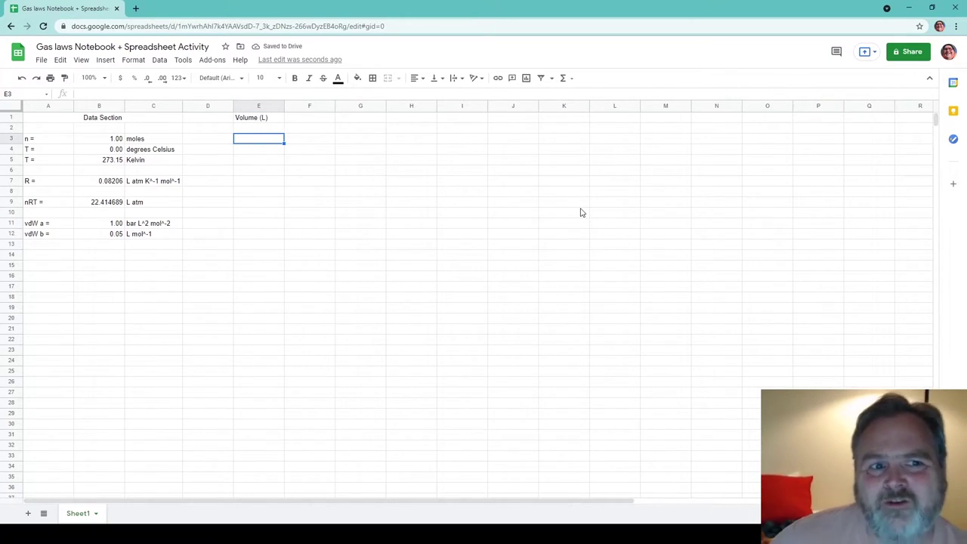
type("1.00")
key("Return")
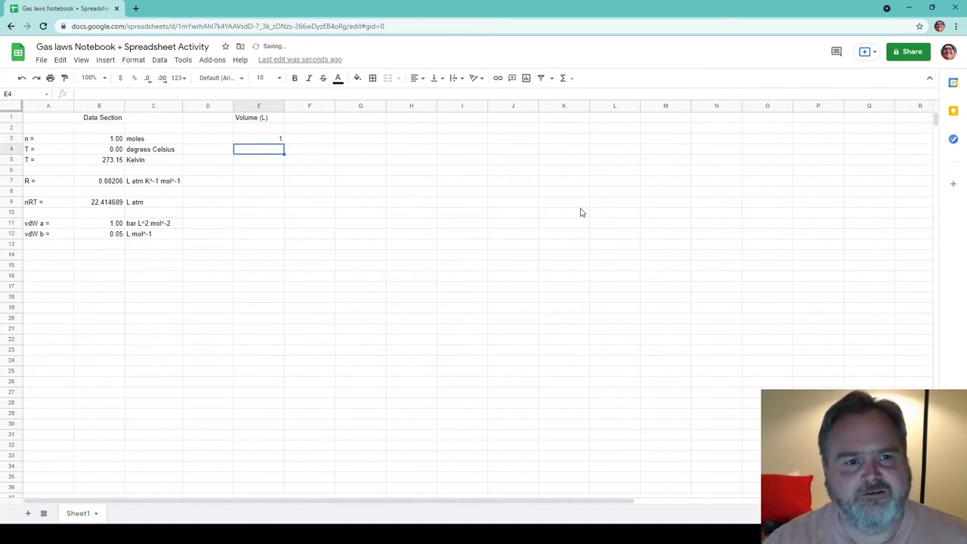
key("Up")
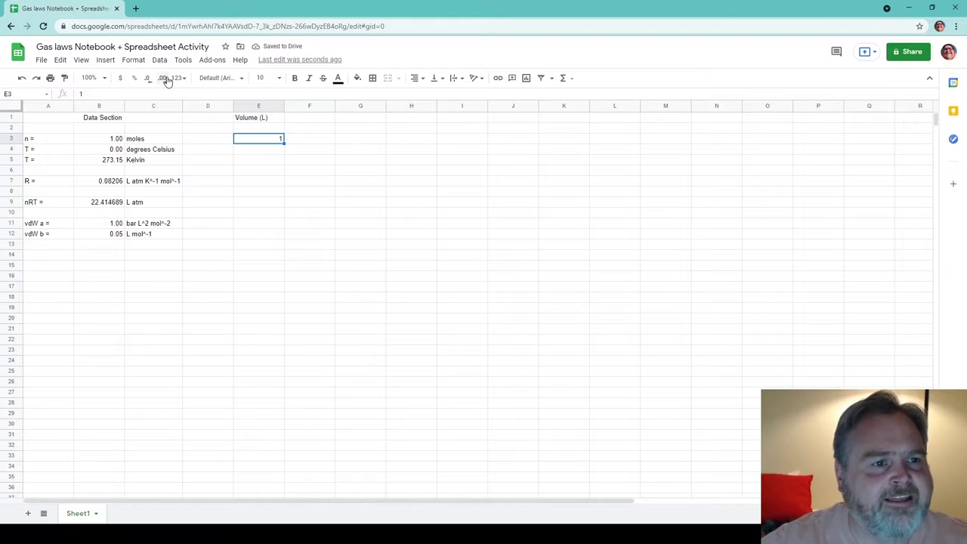
left_click(165, 81)
left_click(165, 82)
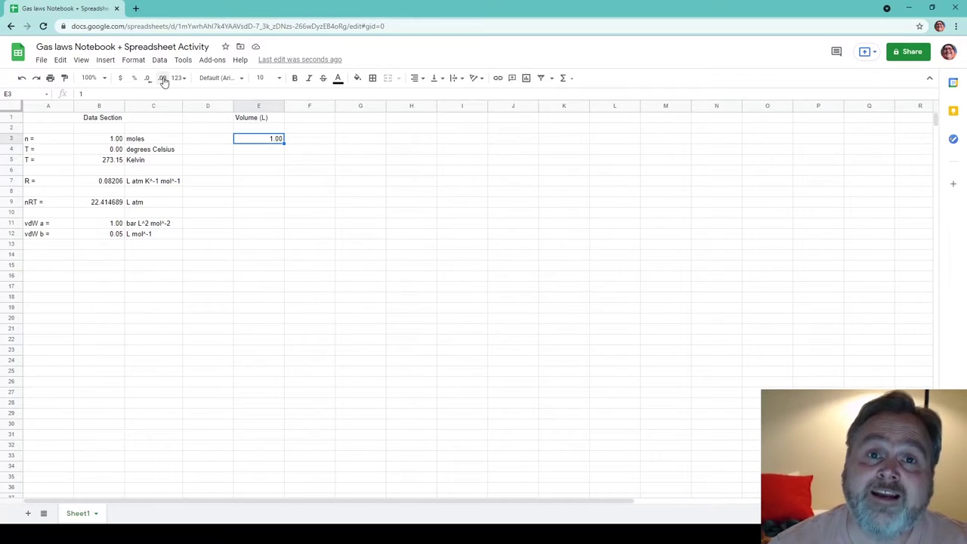
Enter the formula =E3+0.05 in cell E4 to increase the volume by 0.05 L per row.
key("Down")
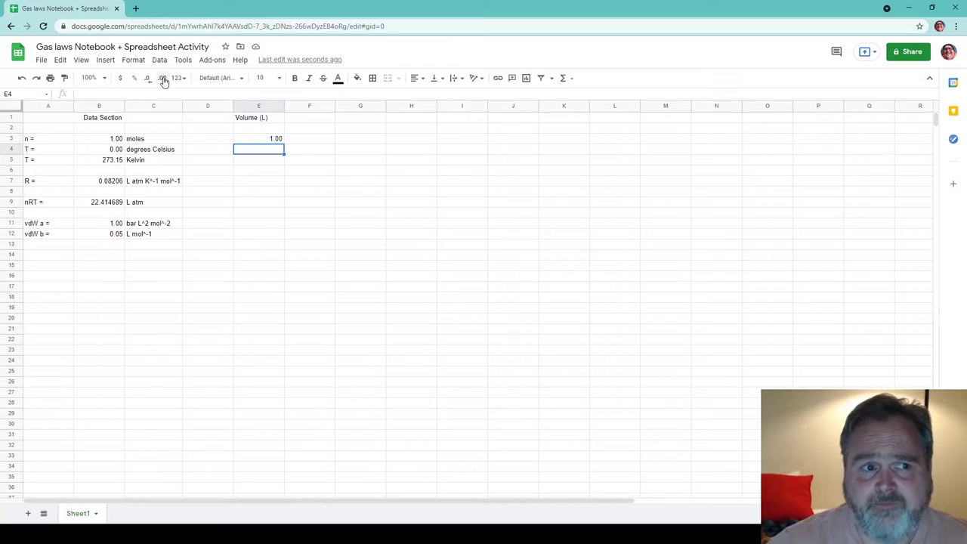
type("=")
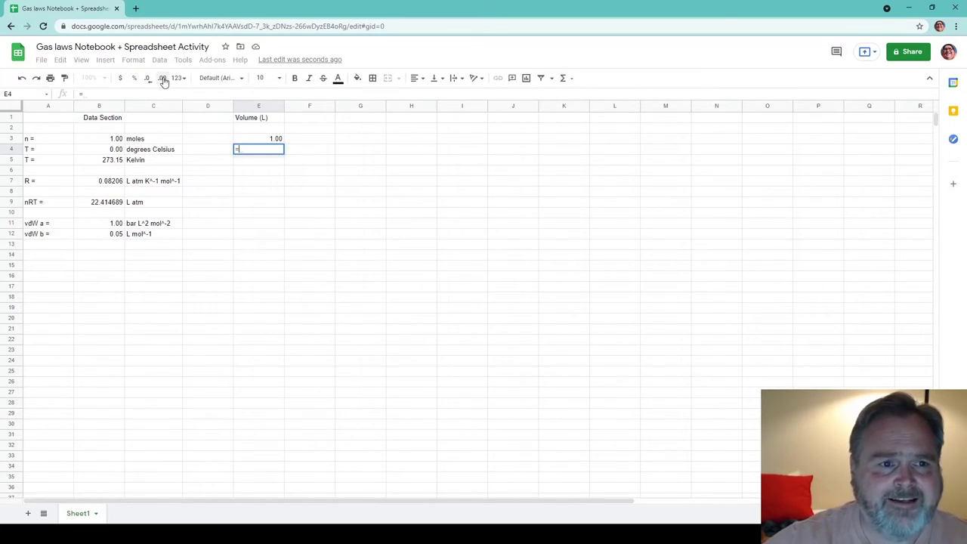
left_click(273, 139)
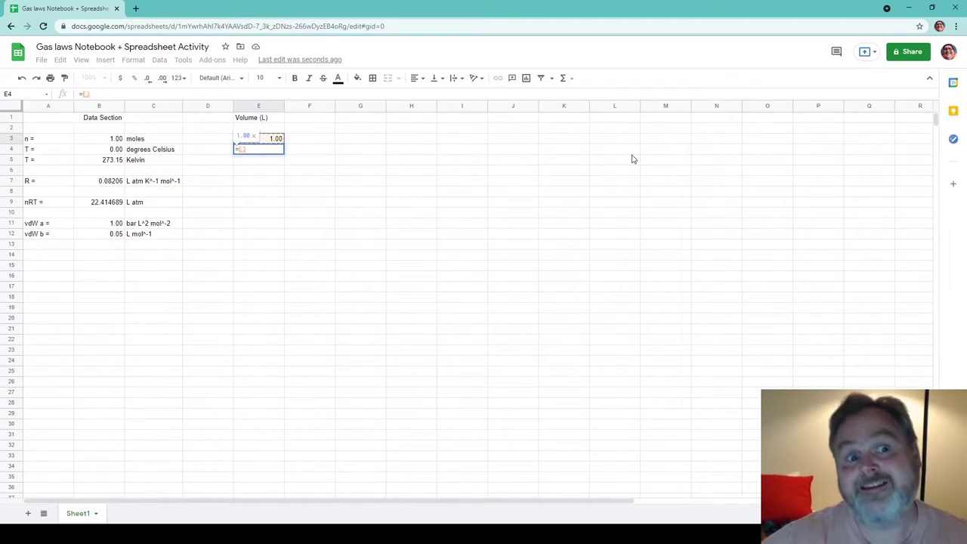
type("+0.05")
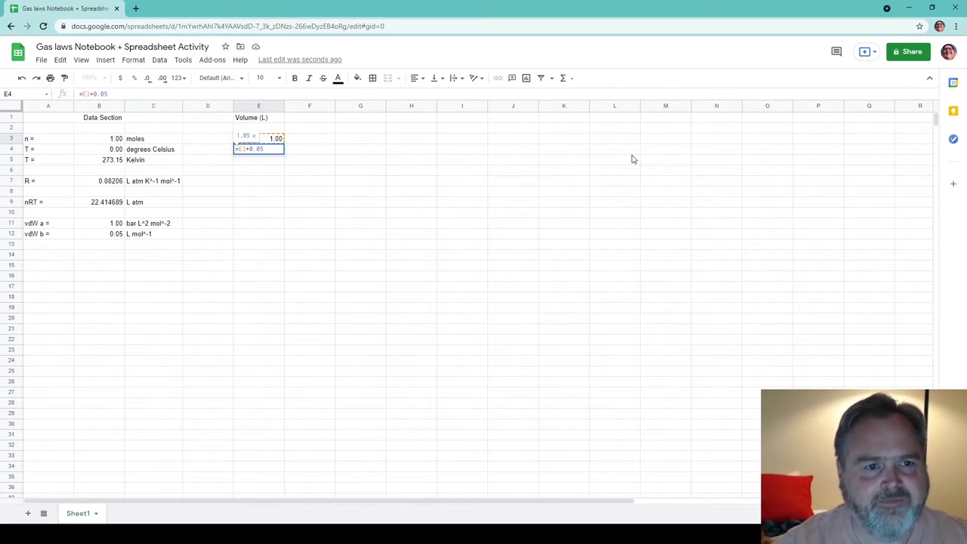
key("Return")
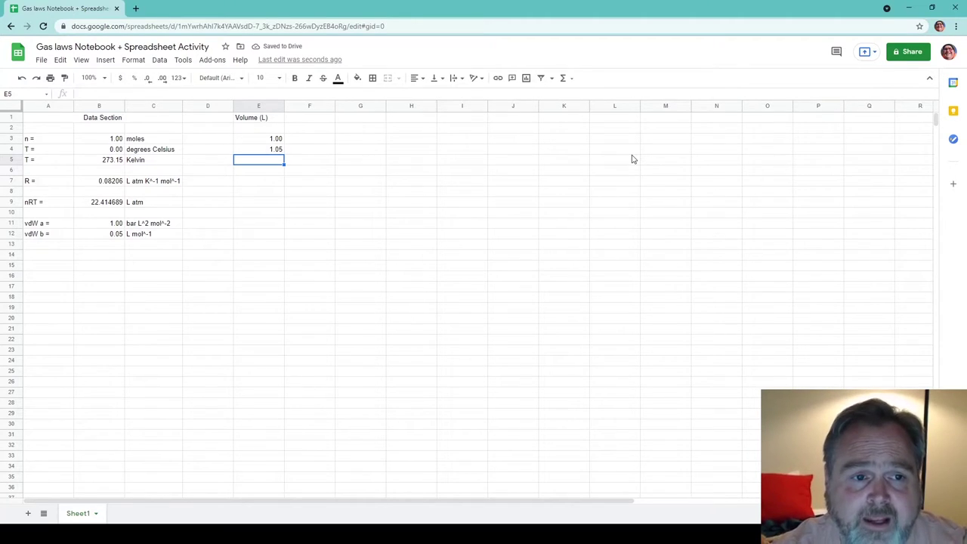
Fill the volume increment formula from cell E4 down to cell E83 so the volumes run up to 5.00 L.
left_click(273, 151)
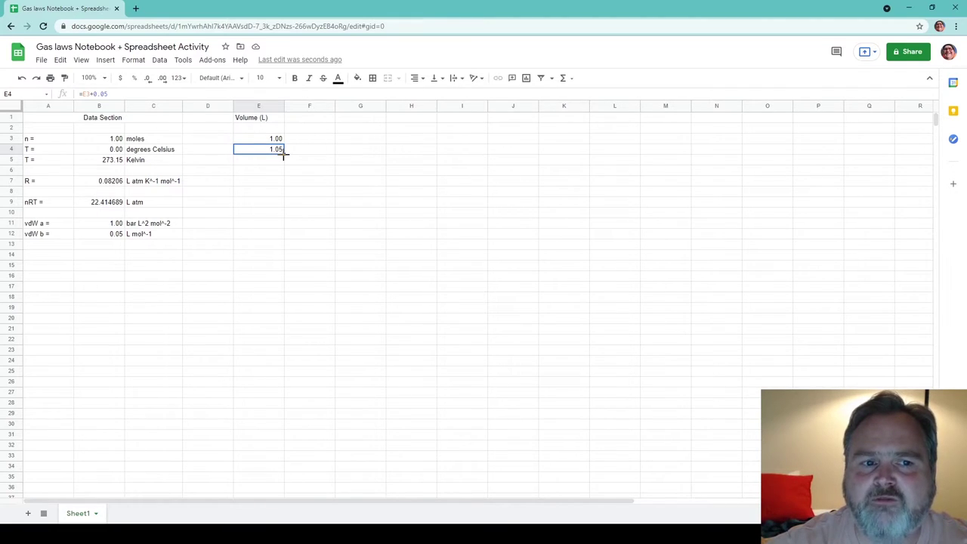
left_click_drag(283, 154, 284, 164)
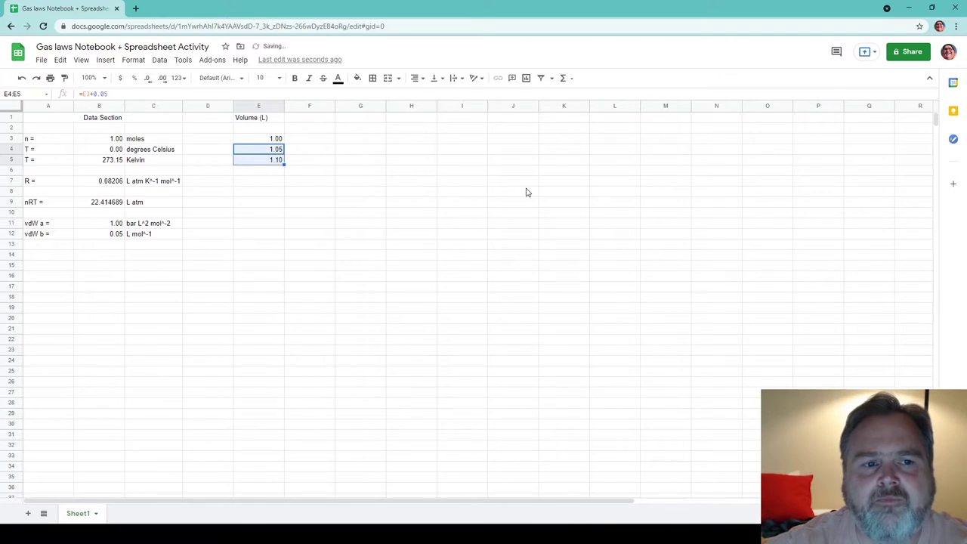
left_click(260, 165)
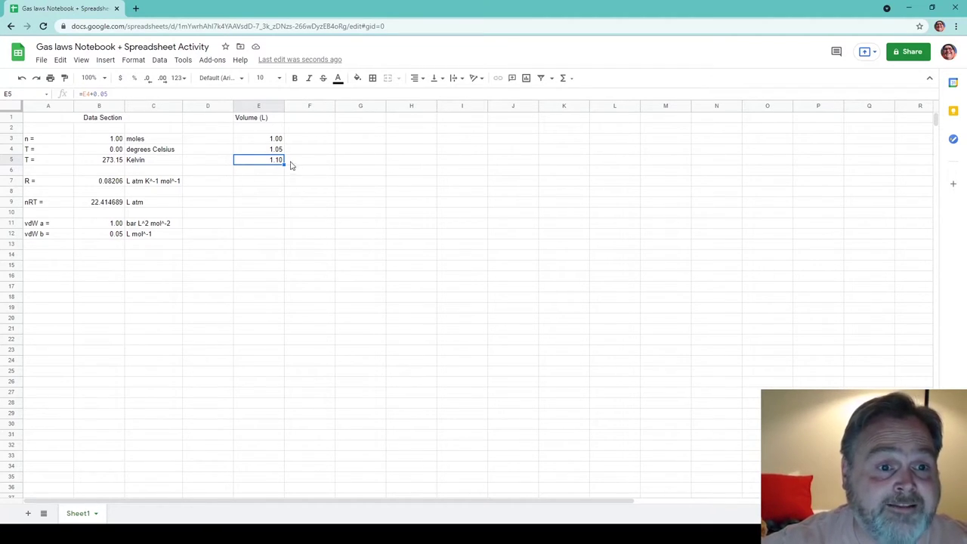
left_click_drag(283, 163, 279, 467)
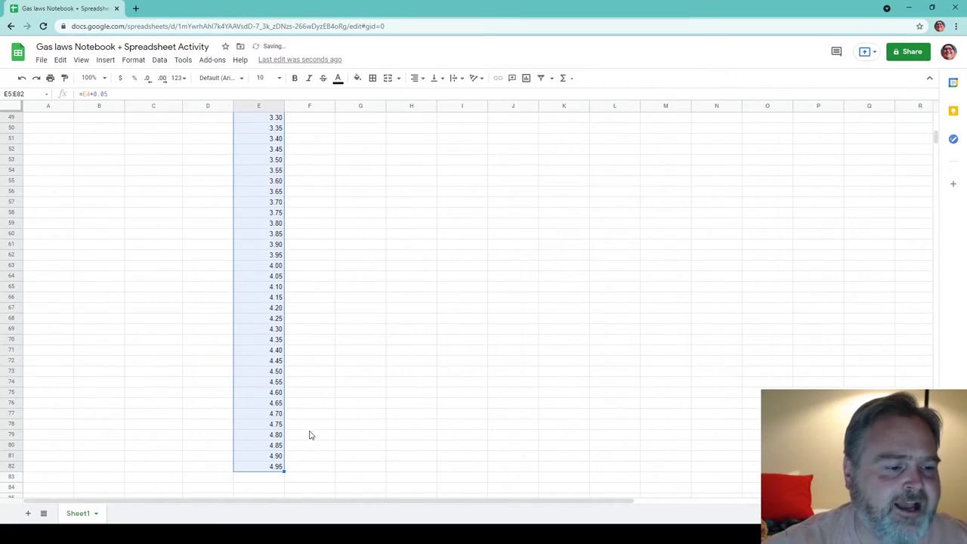
left_click_drag(284, 469, 284, 476)
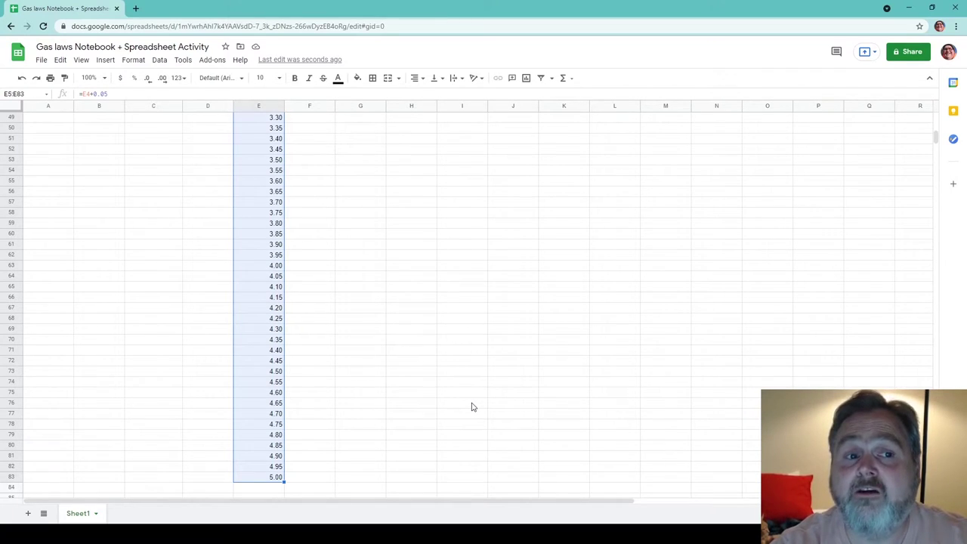
scroll(472, 408, "down", 2)
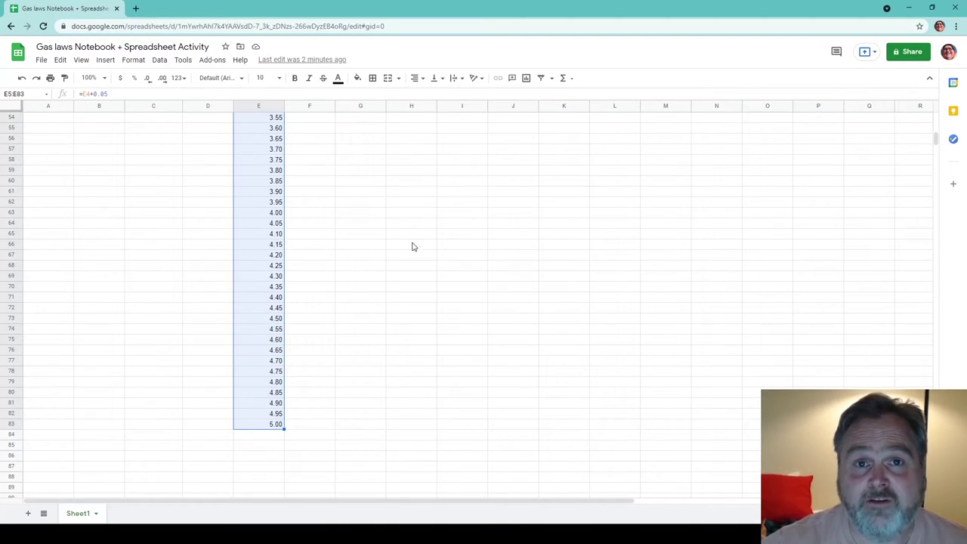
Merge cells F1:G1 and enter the centered heading IMFs.
scroll(412, 249, "up", 7)
scroll(413, 254, "up", 2)
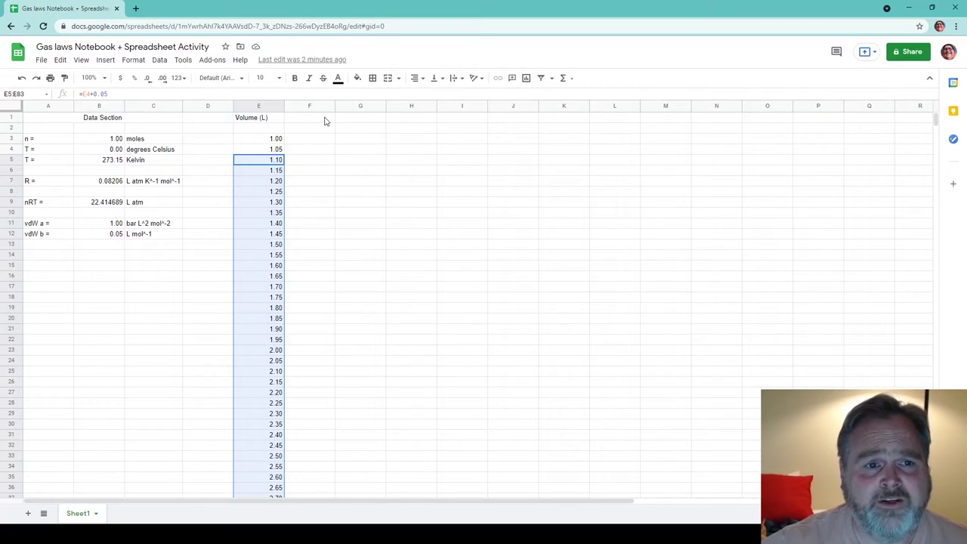
left_click_drag(316, 120, 376, 120)
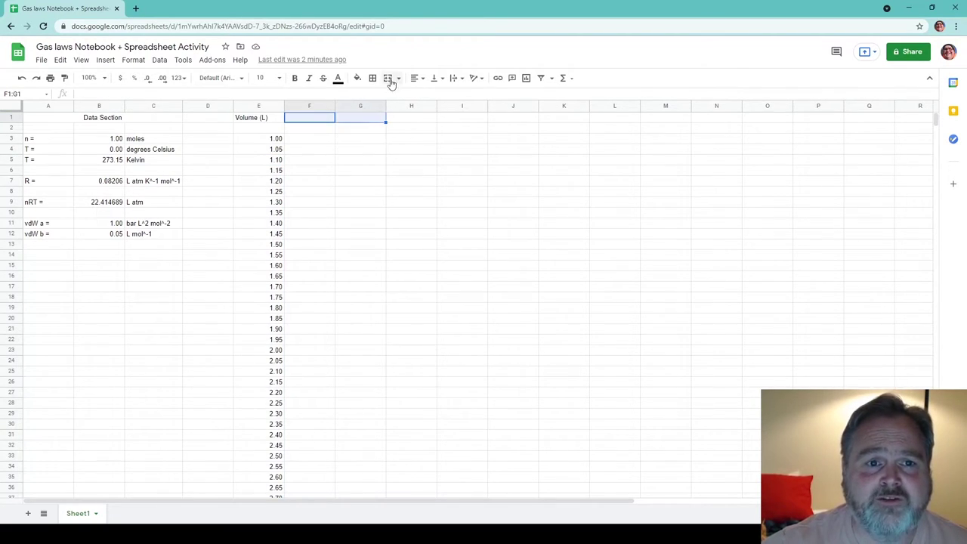
left_click(389, 80)
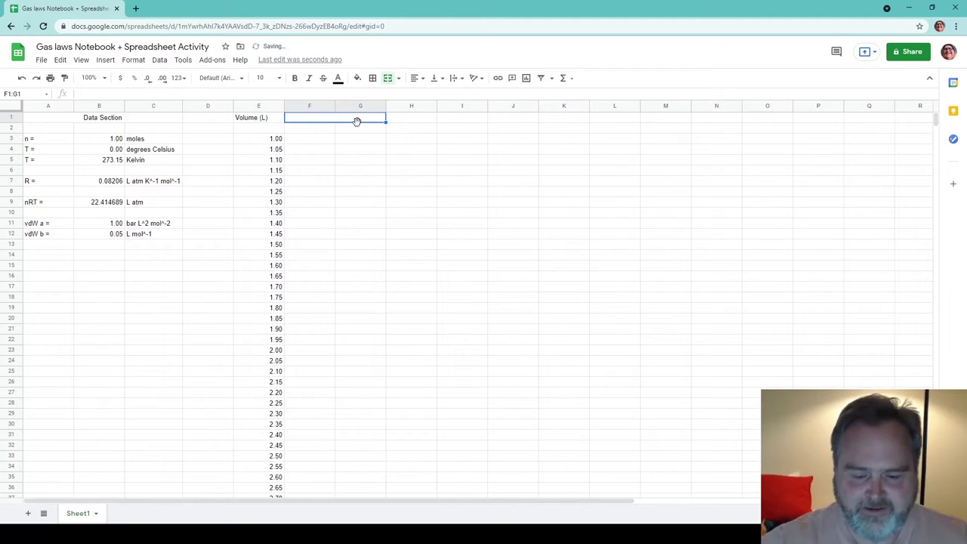
type("IMFs")
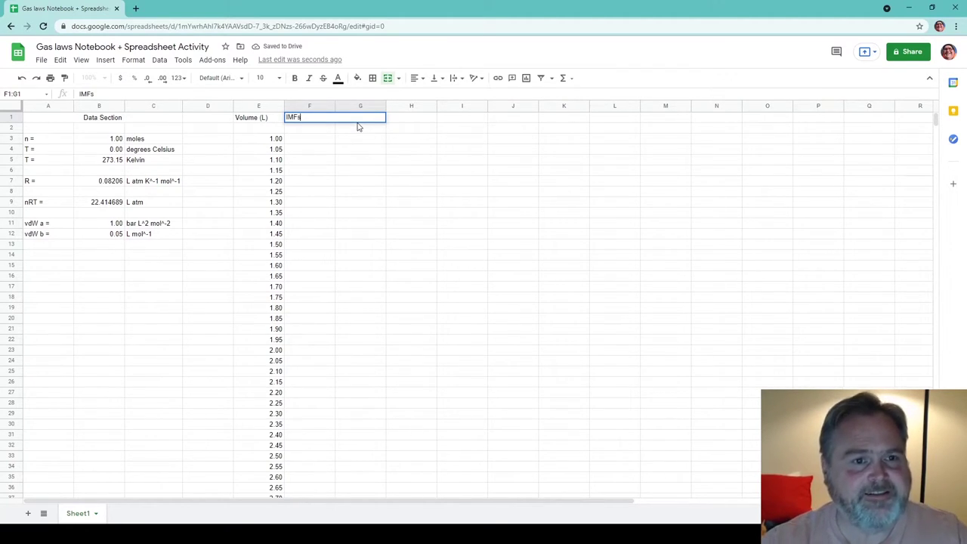
key("Tab")
left_click(357, 123)
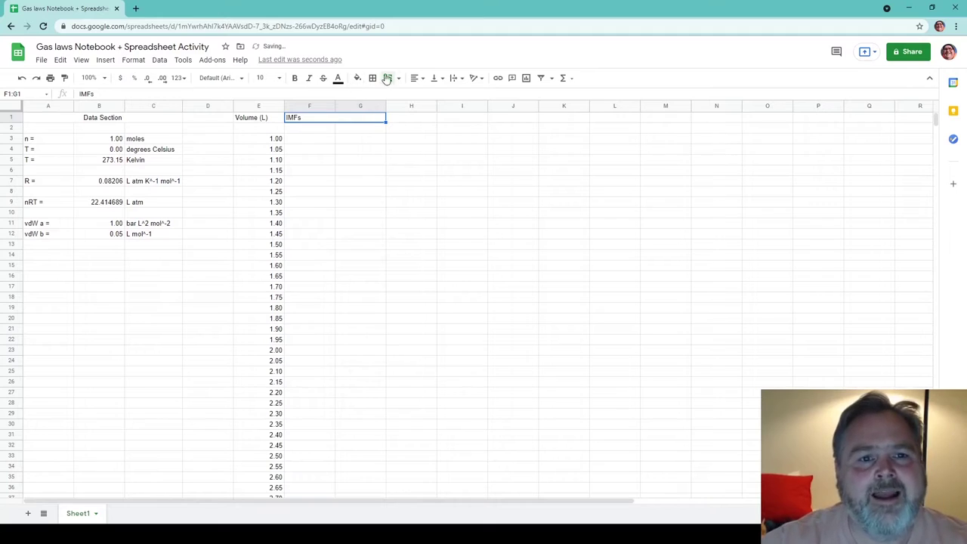
left_click(422, 79)
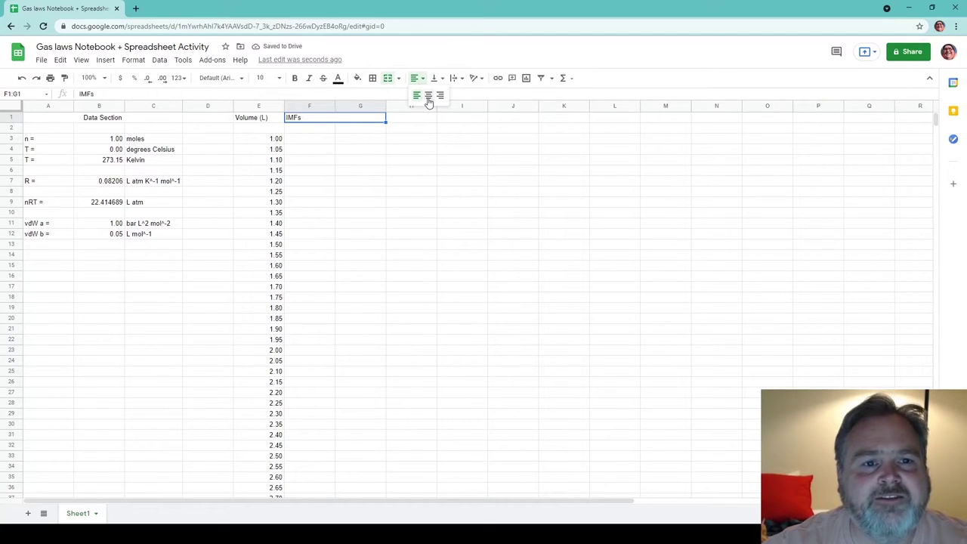
left_click(429, 100)
Enter the subheadings Attractive in cell F2 and Repulsive in cell G2 under the IMFs heading.
left_click(310, 130)
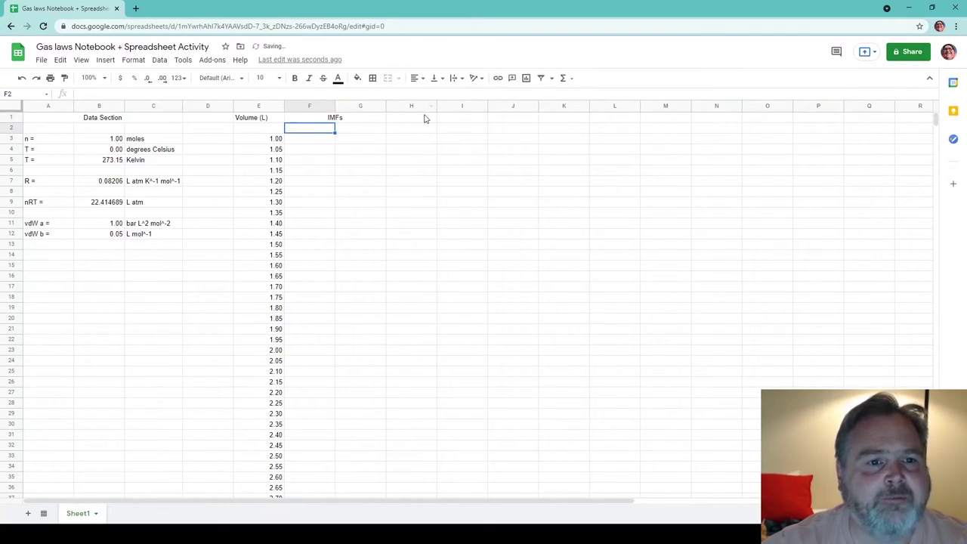
type("Attra")
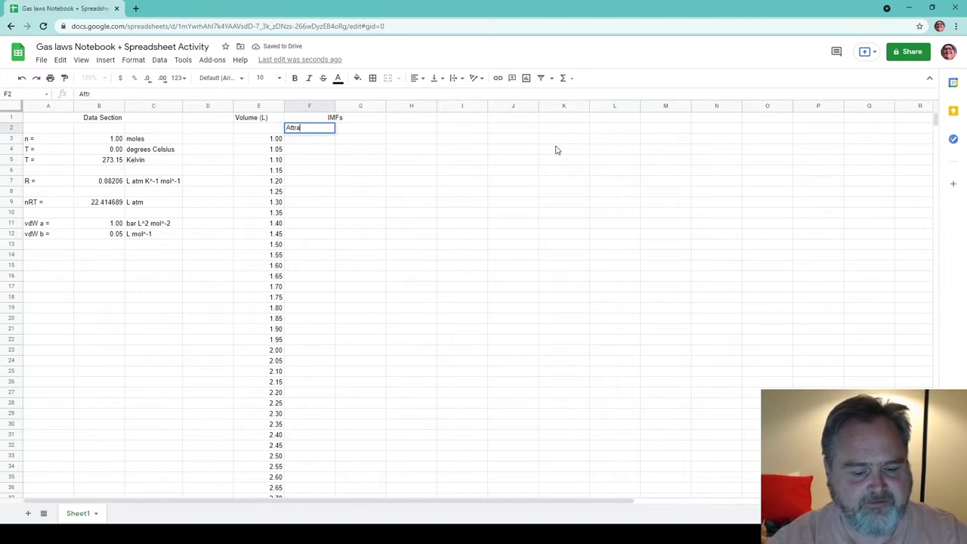
type("ctive")
key("Tab")
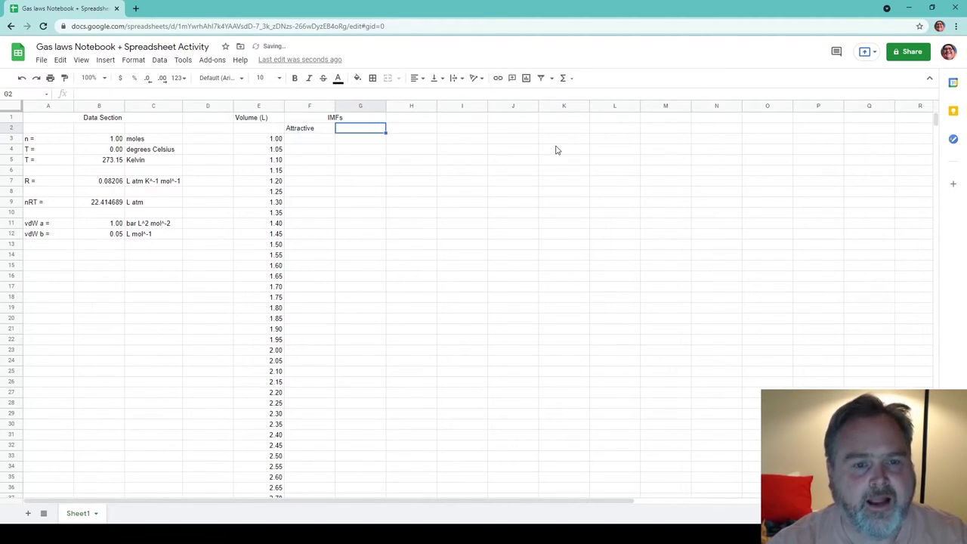
type("Repulsi")
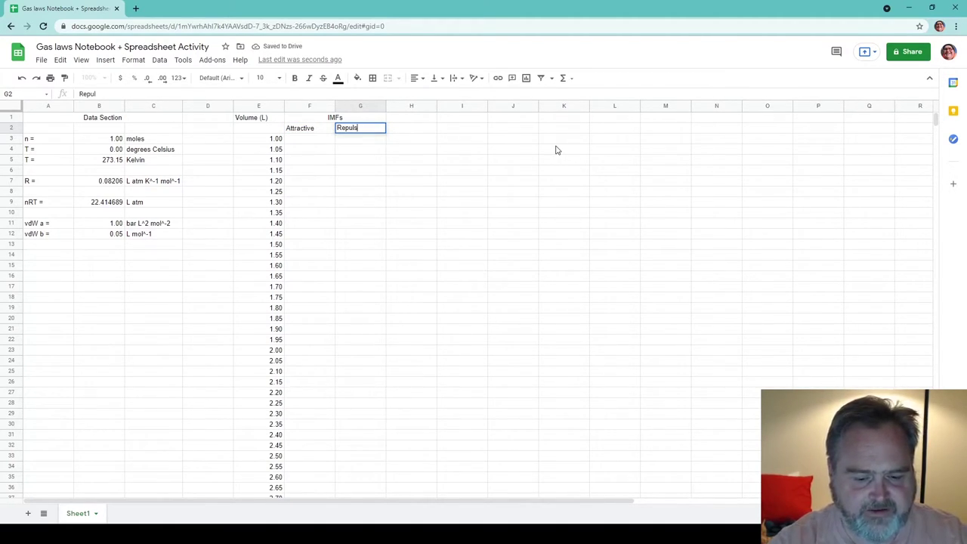
type("ve")
key("Tab")
key("shift+Tab")
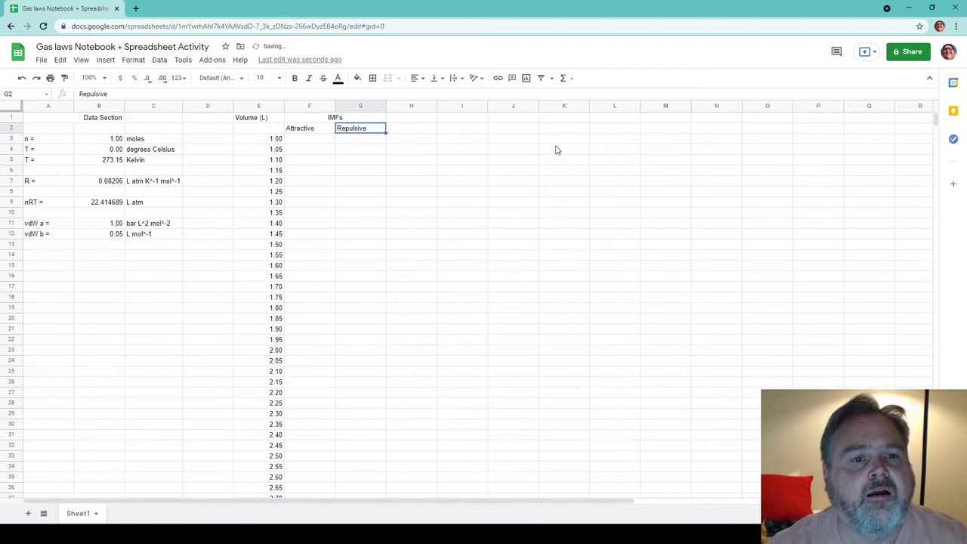
Center the Attractive and Repulsive subheadings in cells F2:G2.
left_click_drag(304, 130, 355, 130)
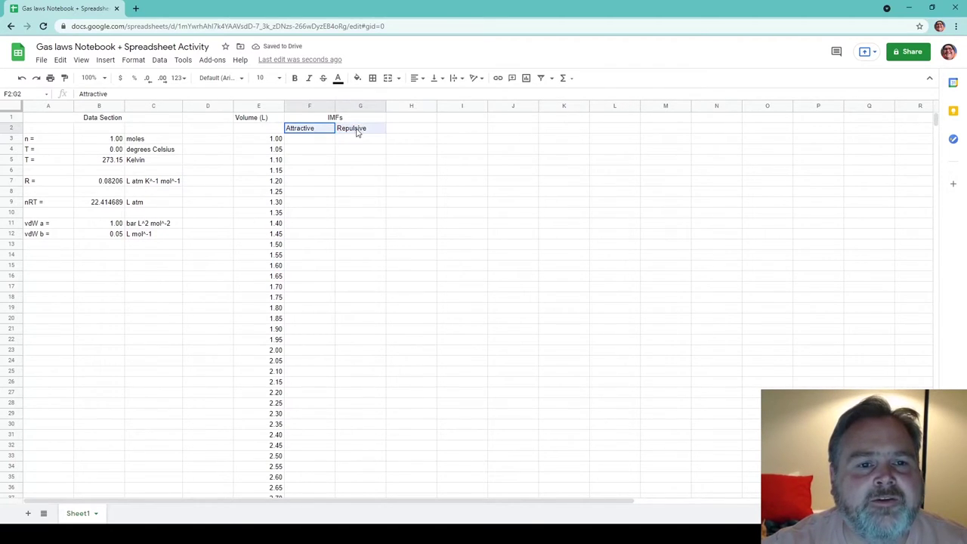
left_click(422, 80)
left_click(428, 94)
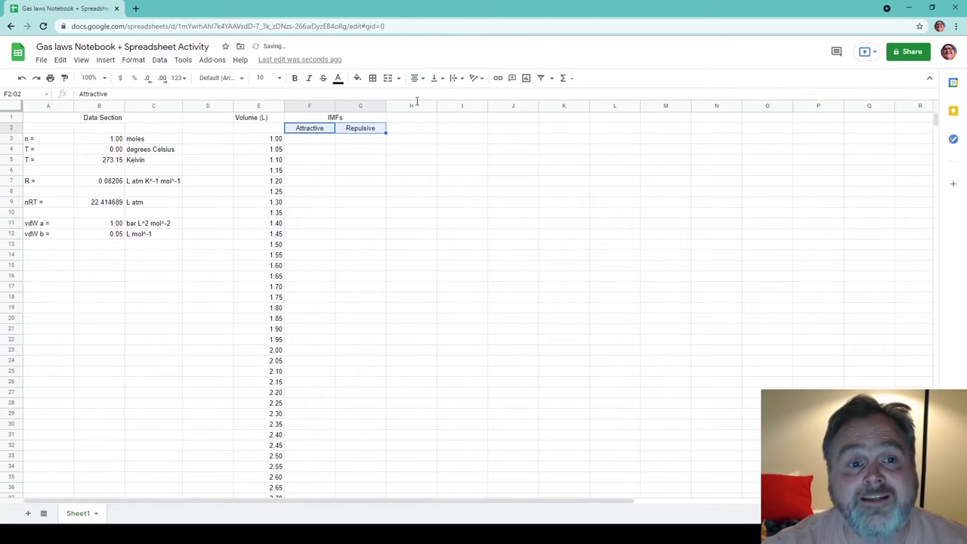
left_click(511, 212)
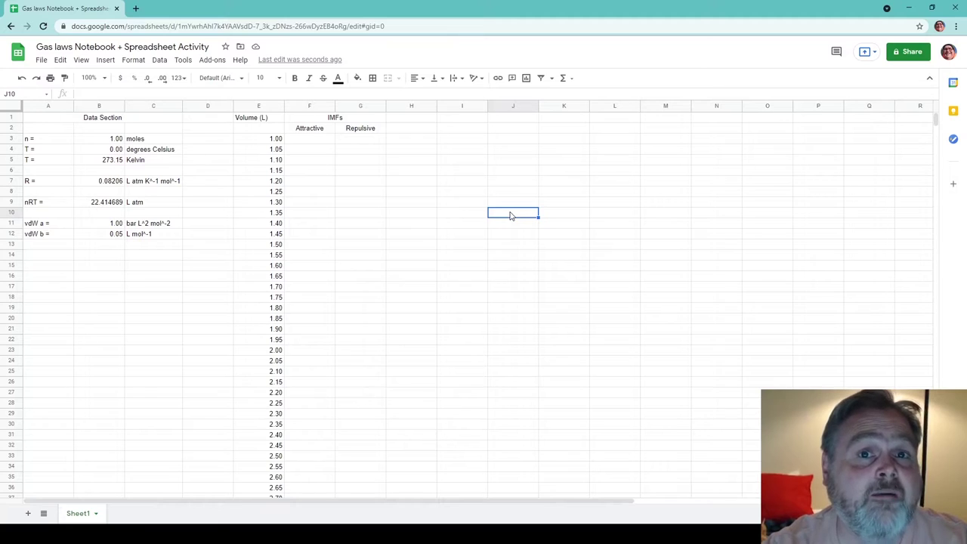
Enter the attractive IMF formula =-B11*B3^2/E3^2 in cell F3, using the vdW a, moles and volume cells.
key("Left")
key("Left")
key("Left")
key("Left")
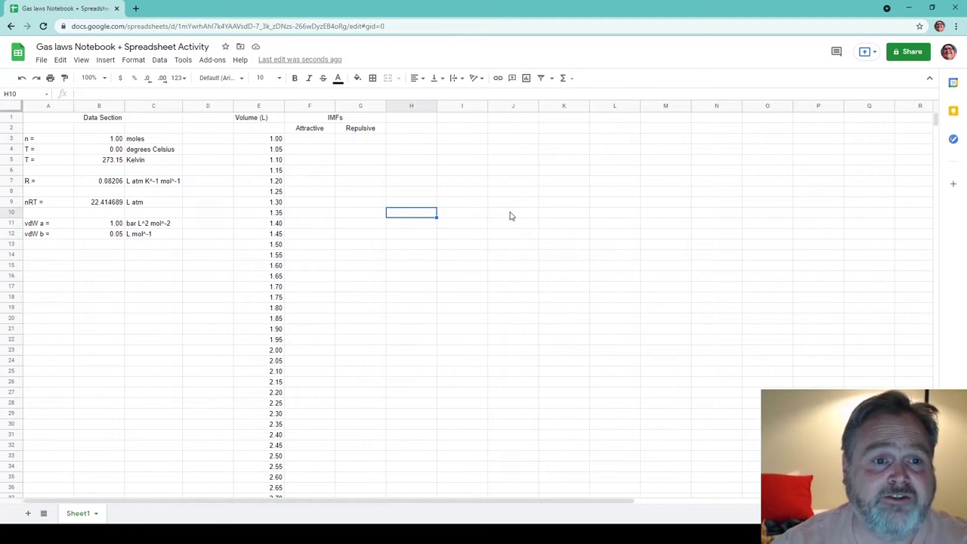
key("Up")
key("Up")
key("Up")
key("Up")
key("Up")
key("Up")
key("Up")
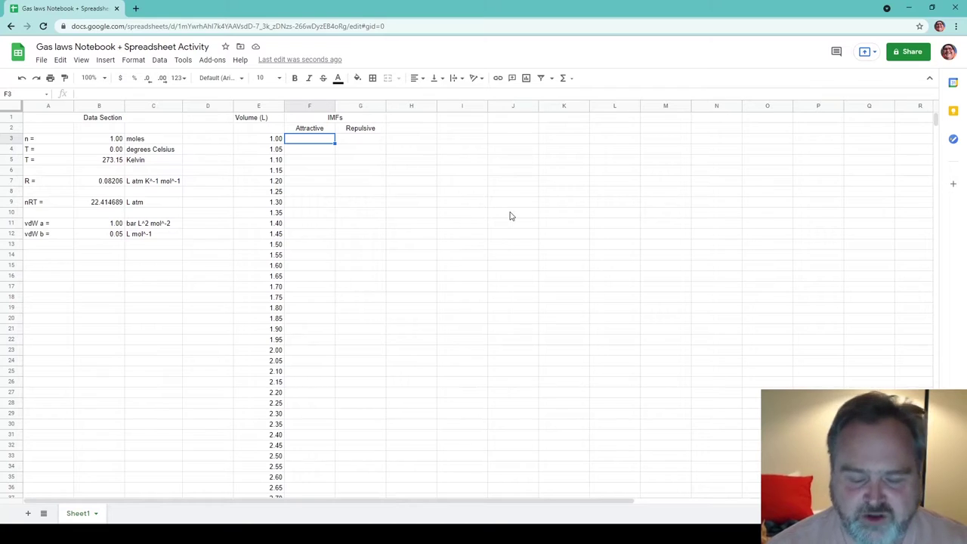
type("=")
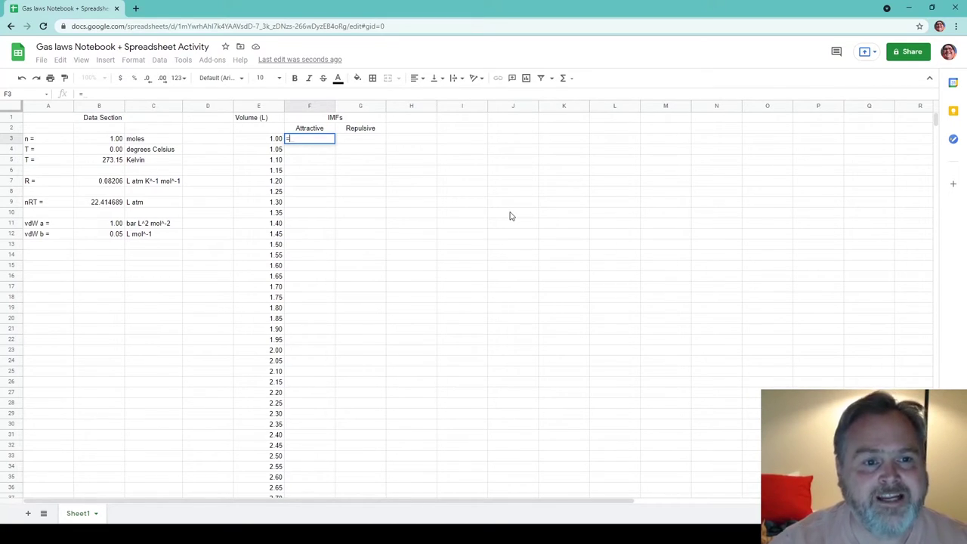
type("-")
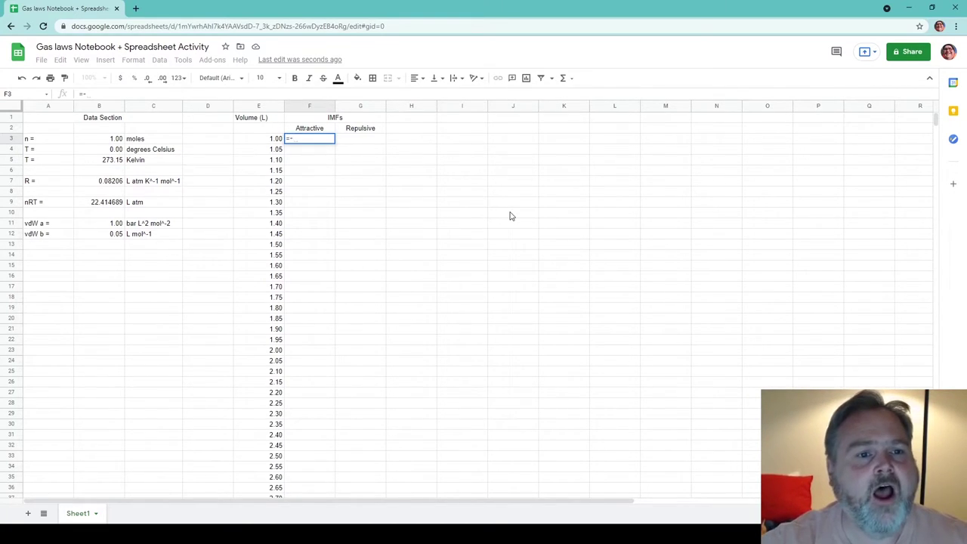
left_click(118, 225)
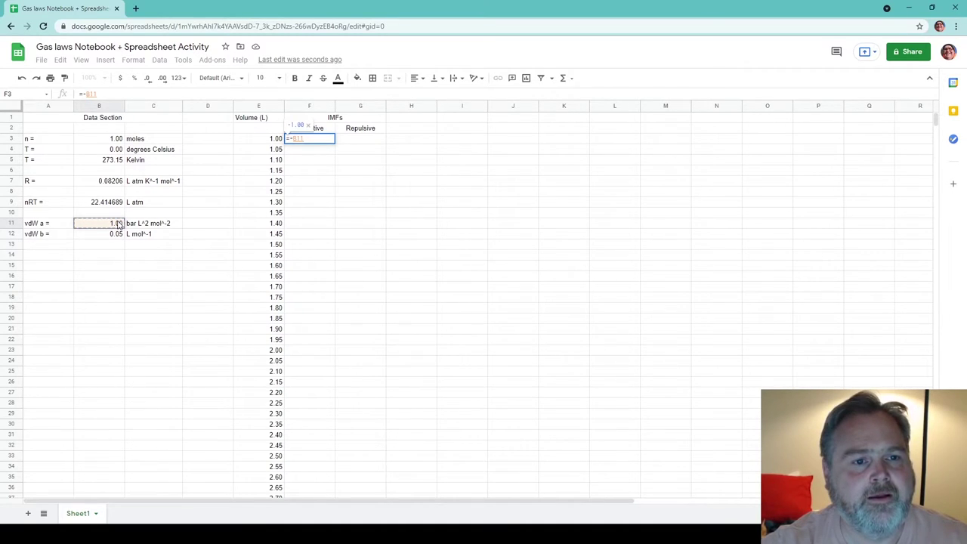
type("*")
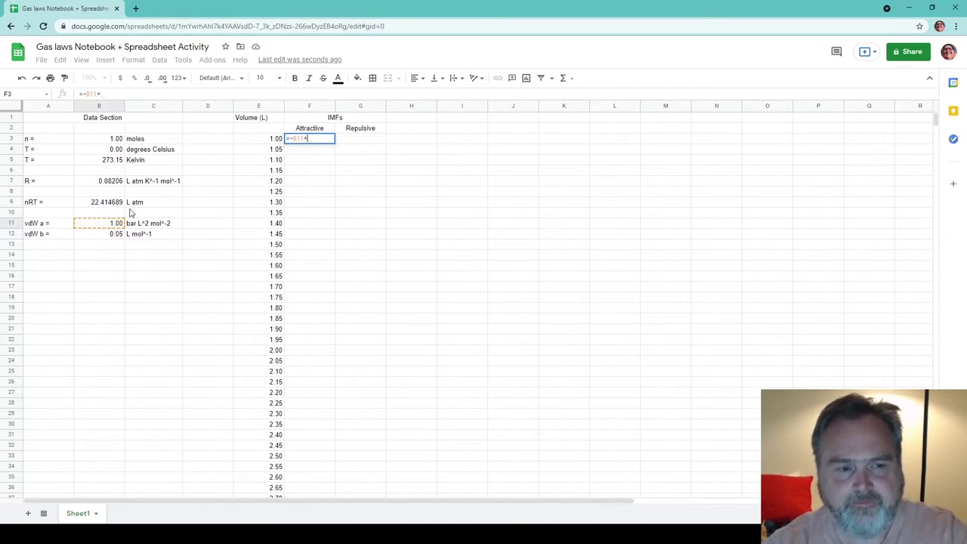
left_click(97, 144)
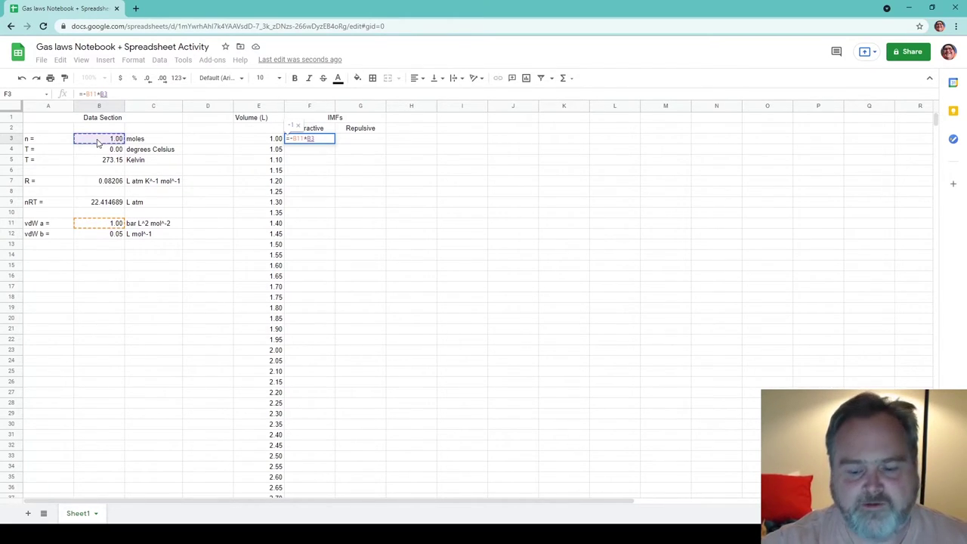
type("^2/")
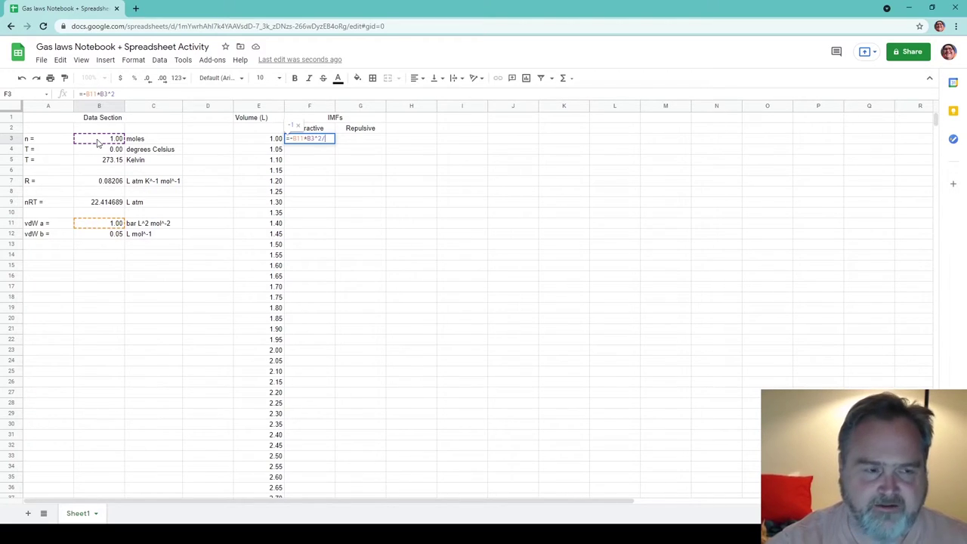
left_click(266, 139)
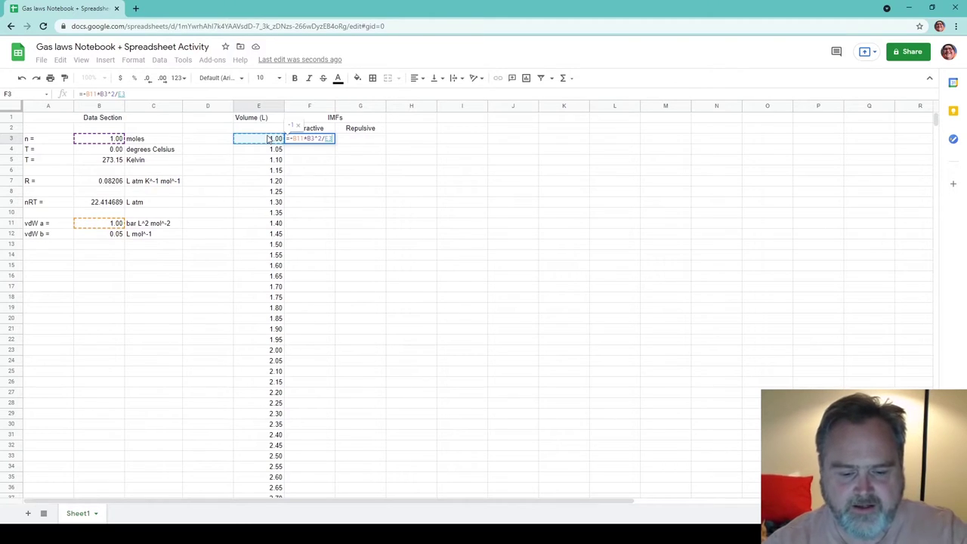
type("^2")
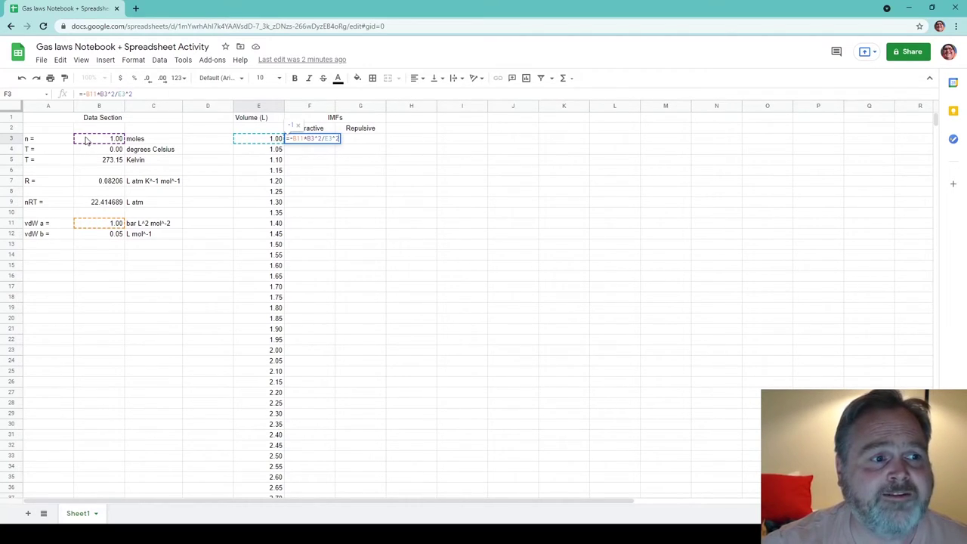
Make the B3 and B11 references absolute so the formula in F3 reads =-$B$11*$B$3^2/E3^2, and commit it.
left_click(100, 93)
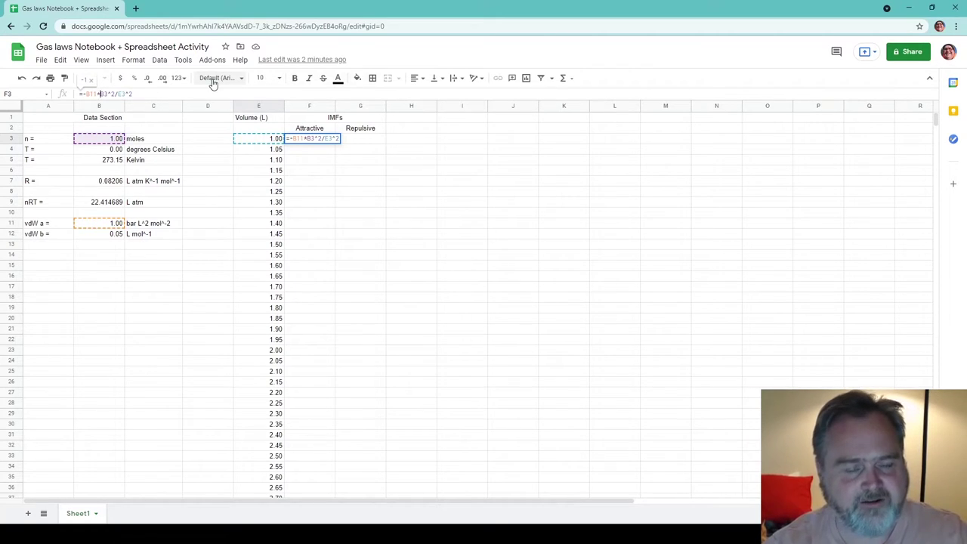
type("$B")
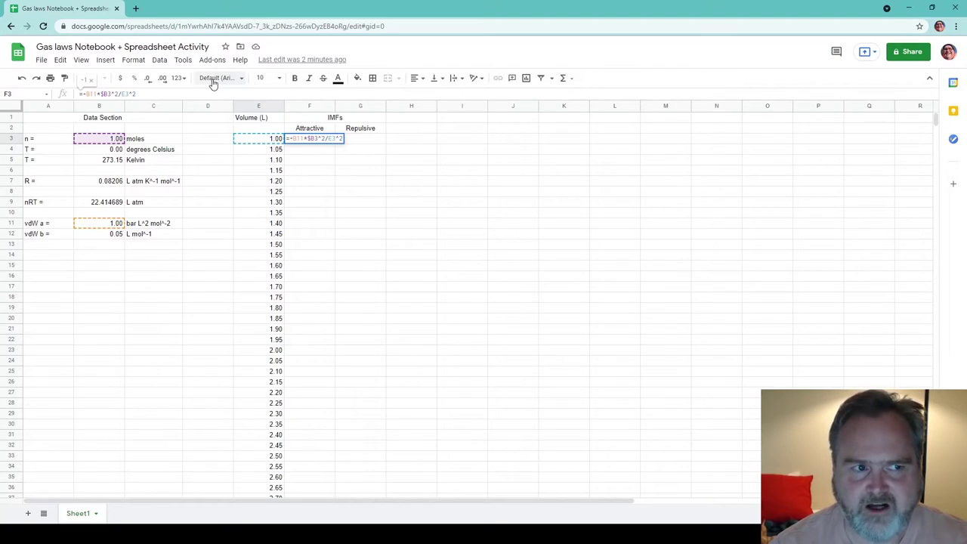
type("$")
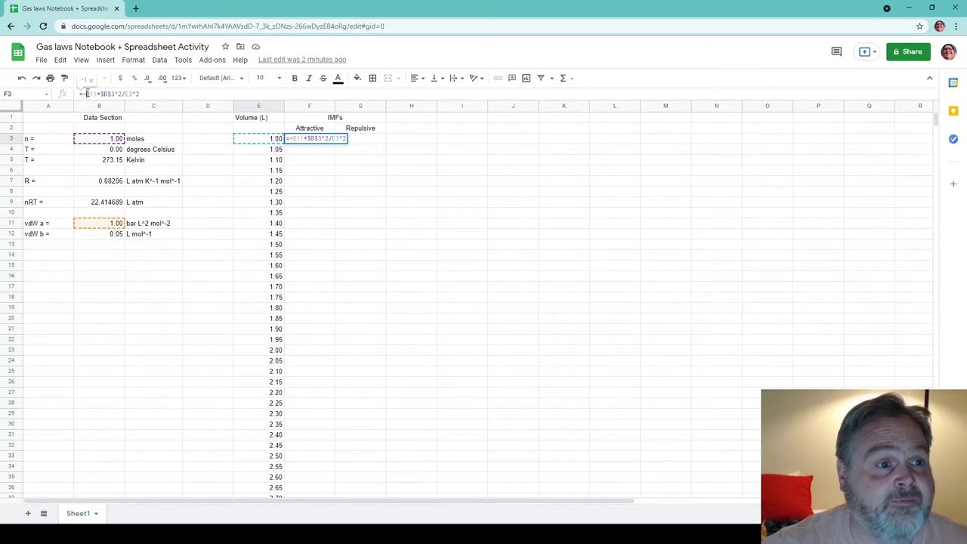
type("$B")
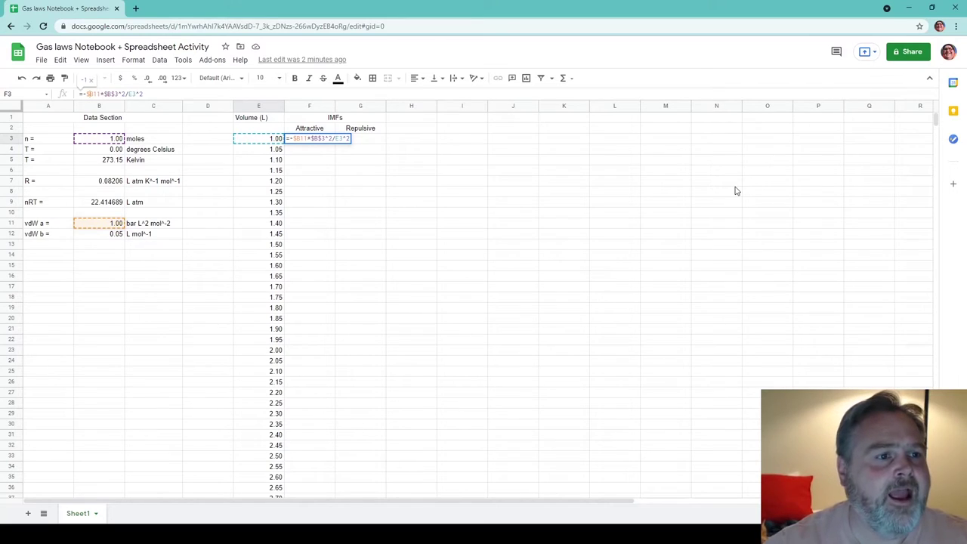
type("$")
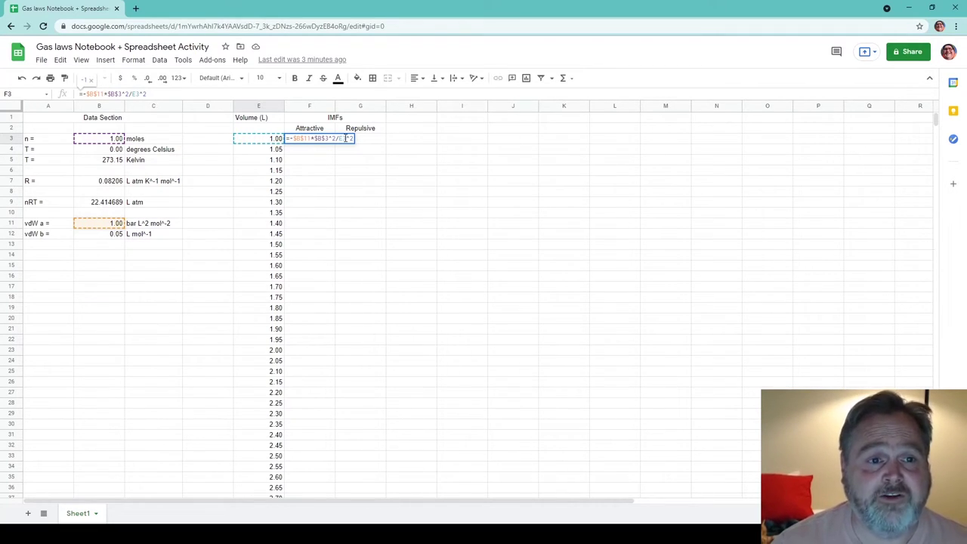
key("Return")
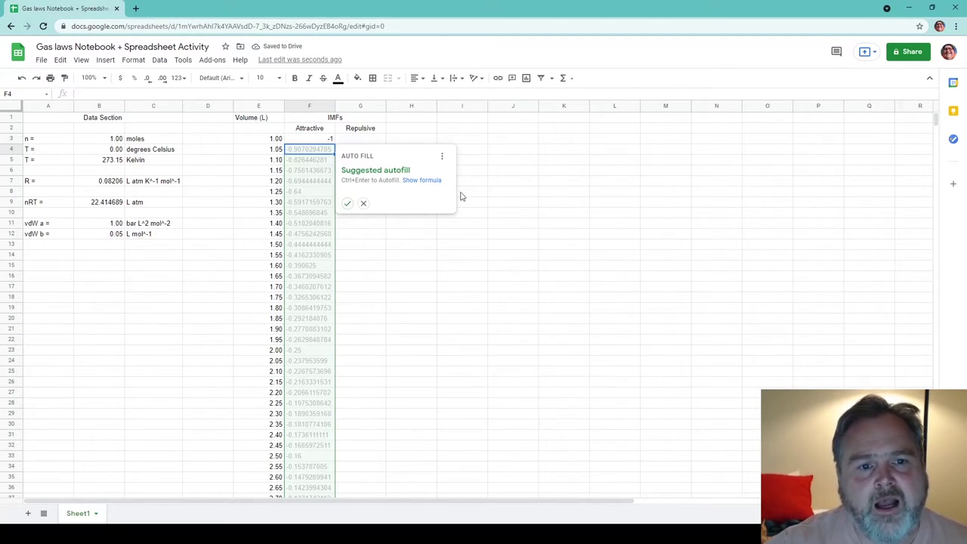
Accept the suggested autofill of the Attractive column down to F83 and check the copied formulas against cell F3.
left_click(347, 204)
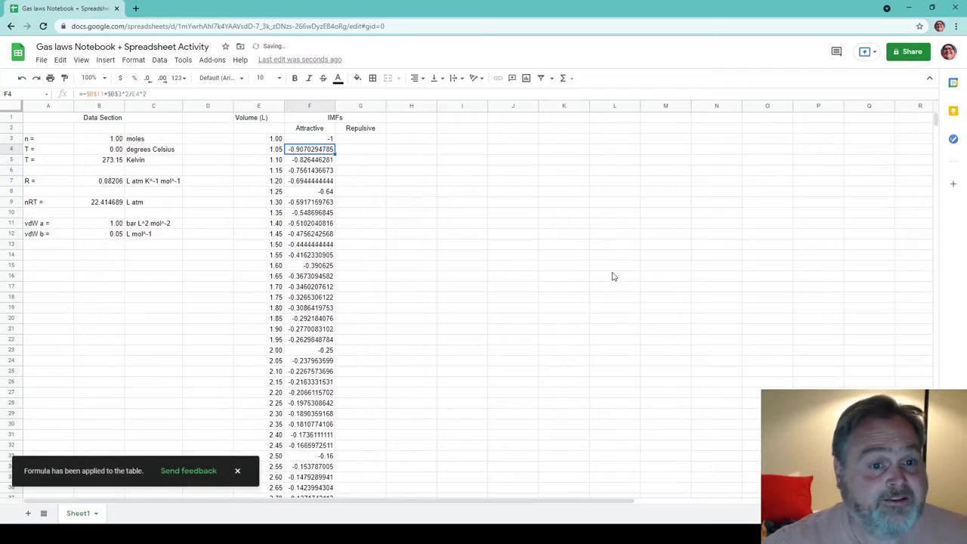
left_click(327, 140)
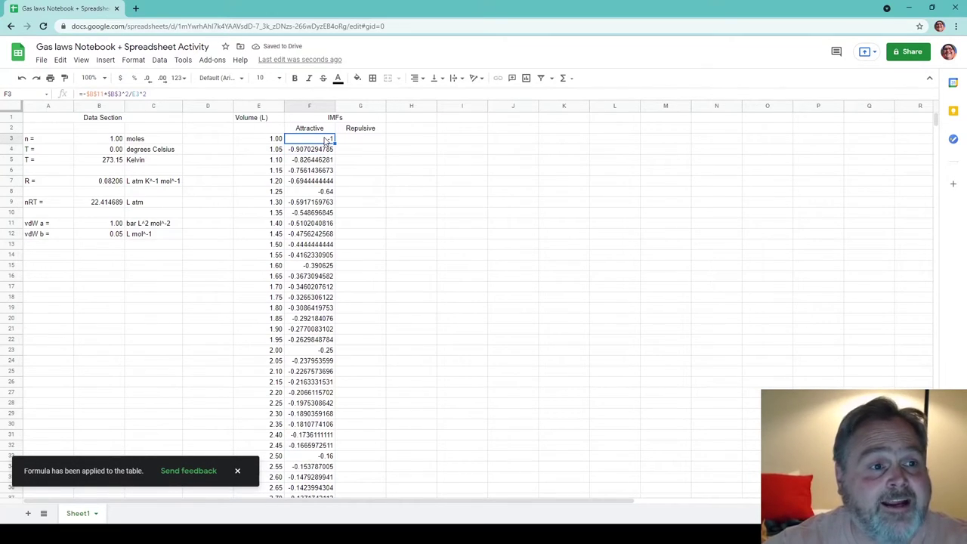
left_click(329, 150)
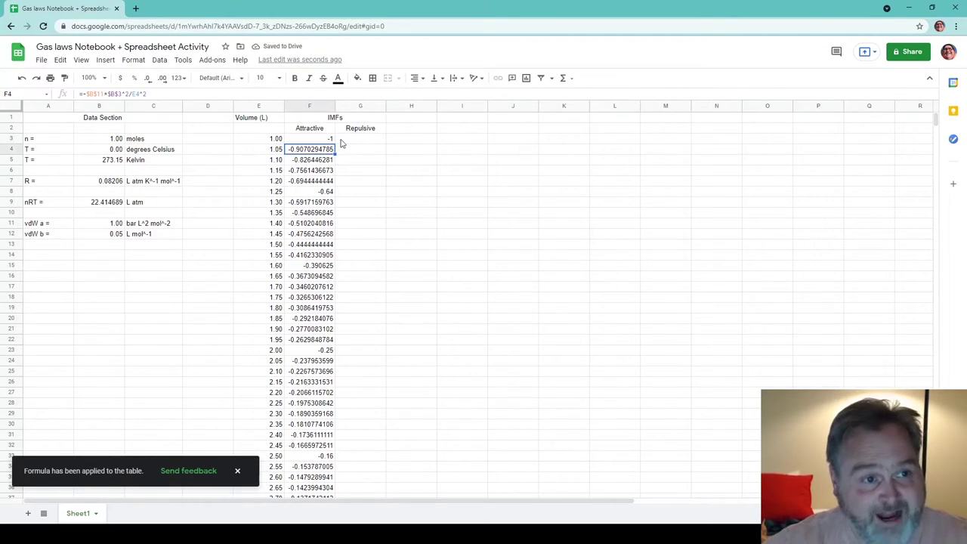
scroll(406, 423, "down", 15)
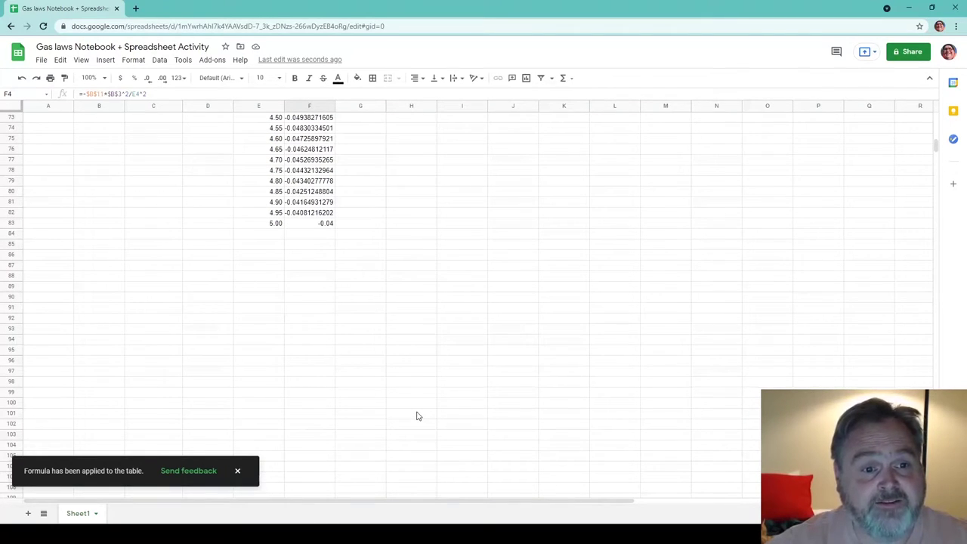
scroll(418, 415, "up", 15)
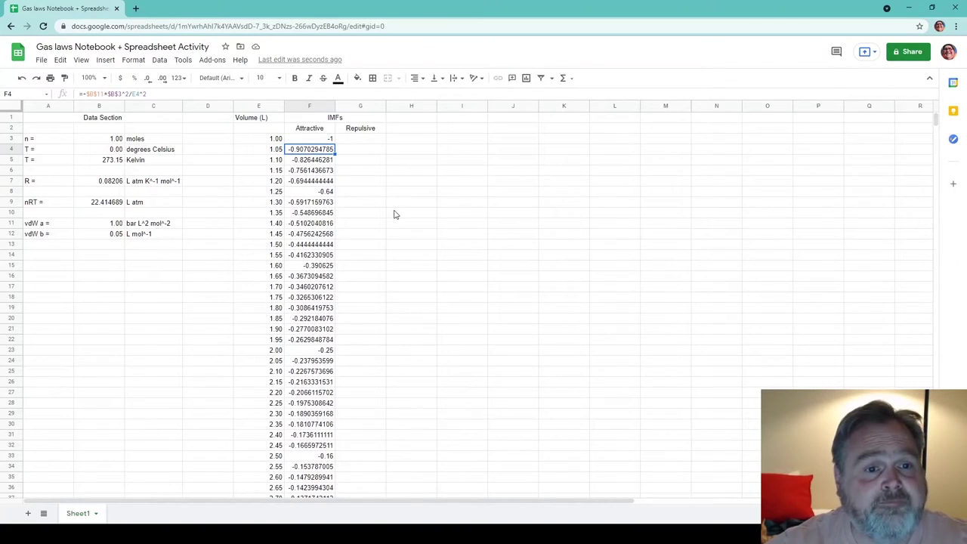
Format the Attractive values in F3:F83 to show four decimal places.
left_click(320, 140)
left_click_drag(320, 140, 325, 247)
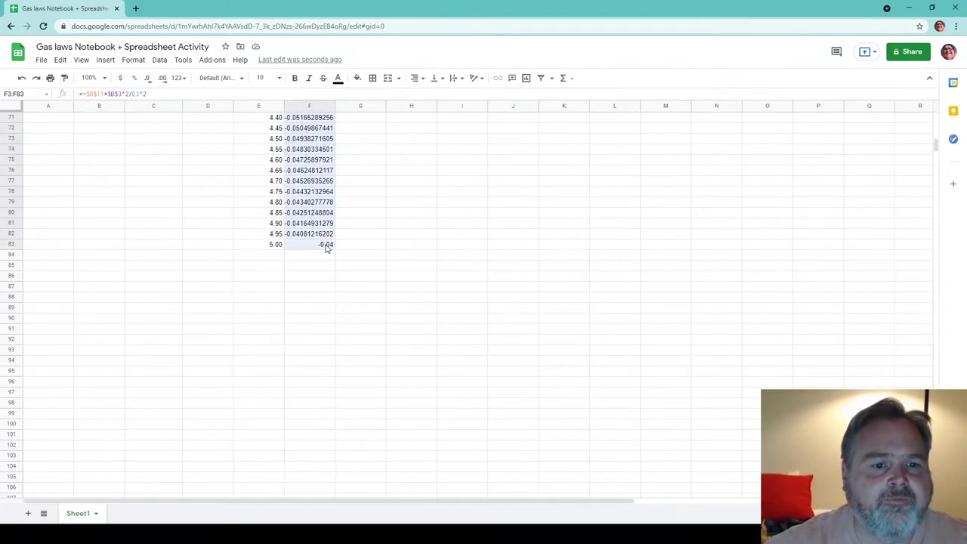
left_click(165, 81)
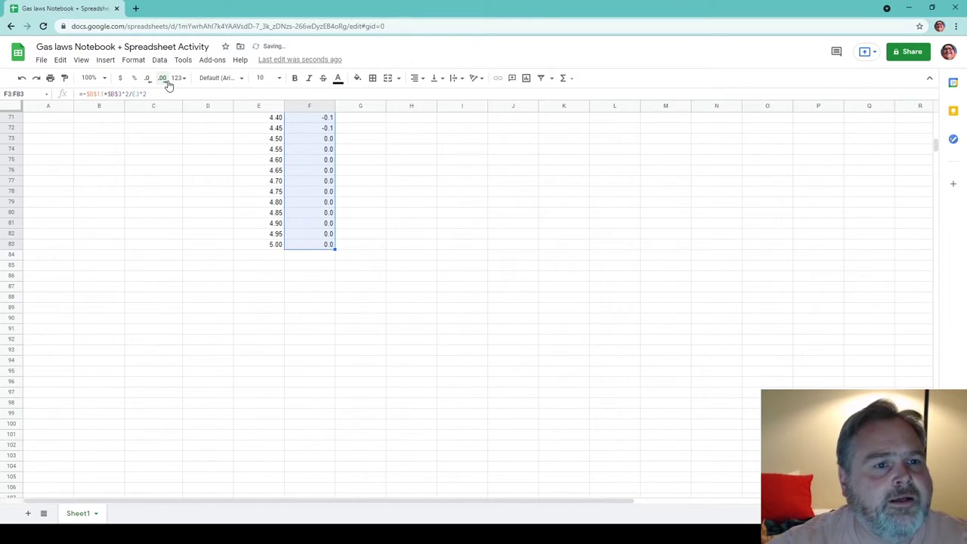
left_click(168, 83)
left_click(168, 83)
left_click(168, 83)
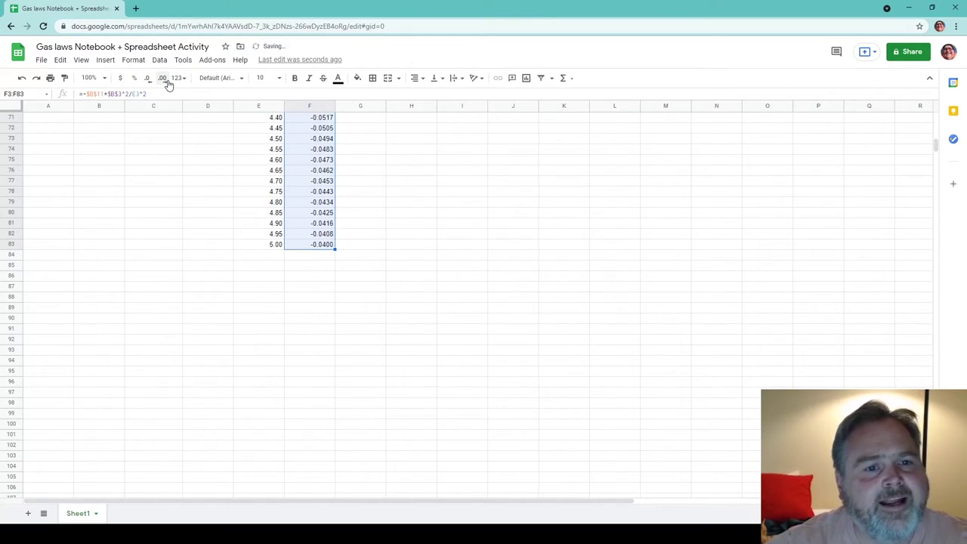
scroll(332, 151, "up", 15)
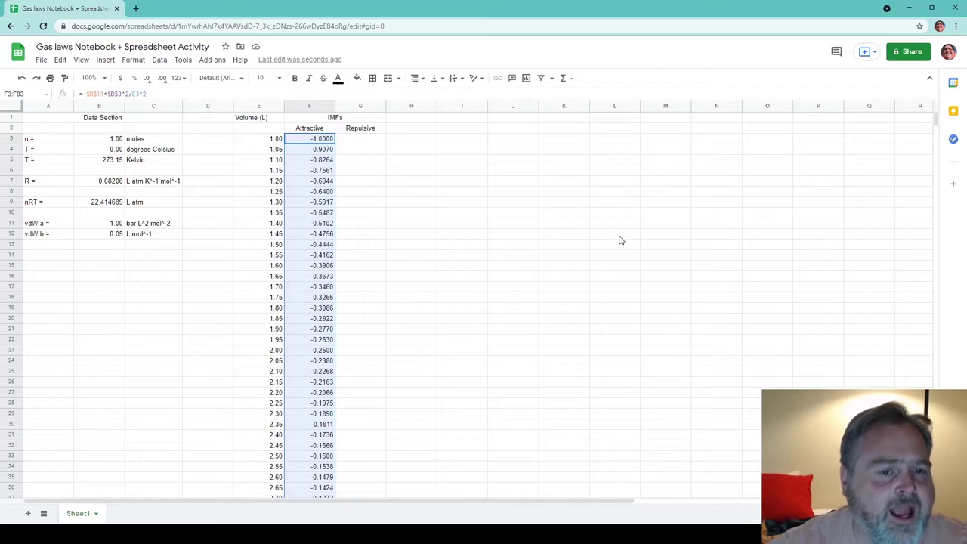
Test the Attractive column by setting vdW a in cell B11 to 0 and restoring it to 1.
left_click(116, 224)
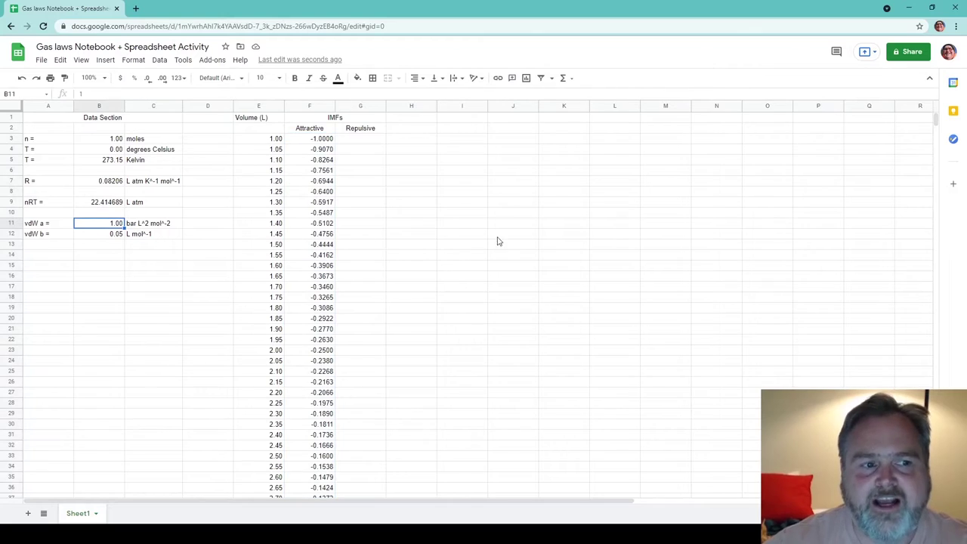
type("0")
key("Return")
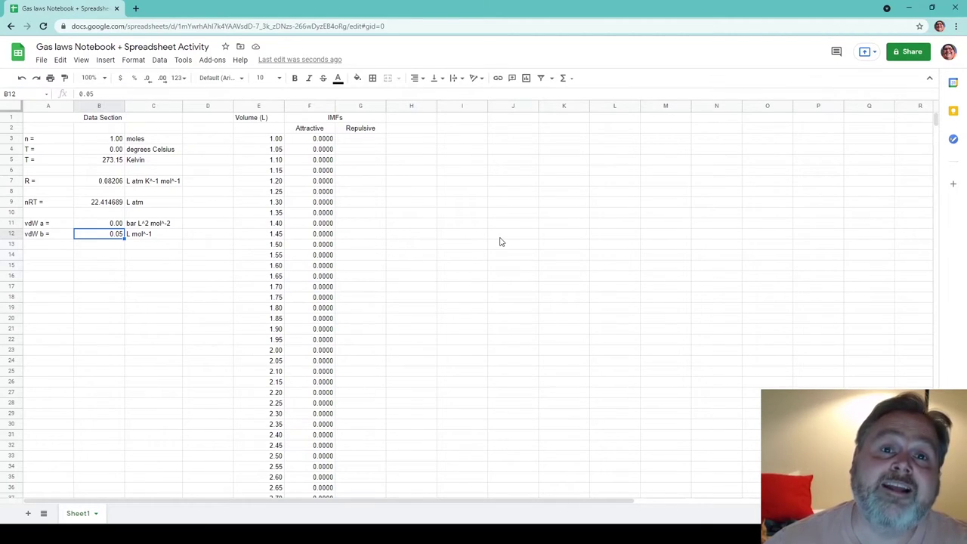
left_click(113, 223)
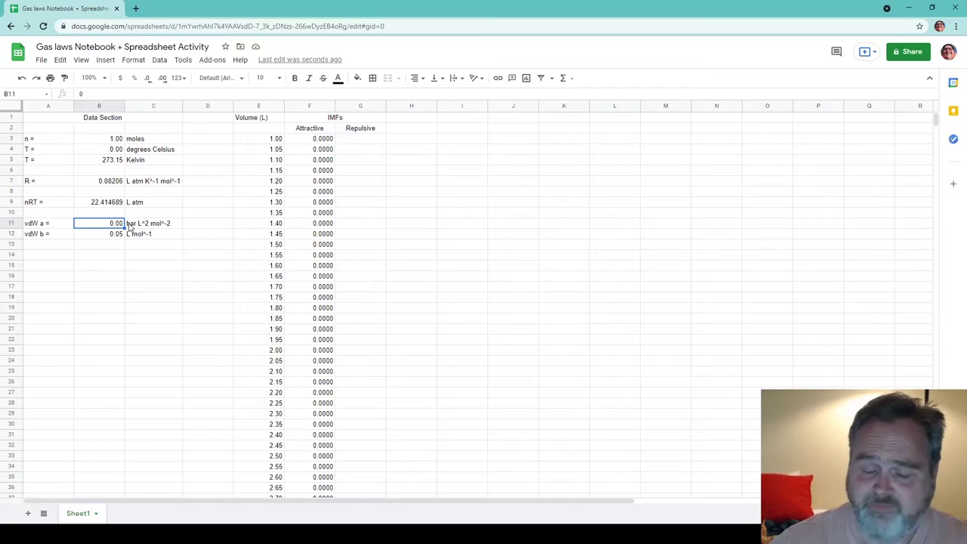
type("1")
key("Return")
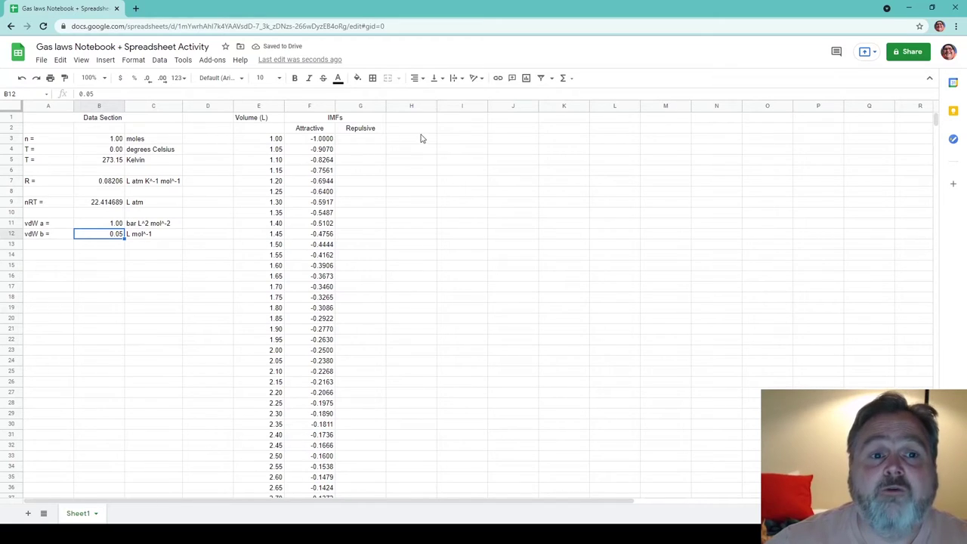
Start the Repulsive formula in cell G3 with an absolute reference to the nRT value, =$B$9.
left_click(372, 140)
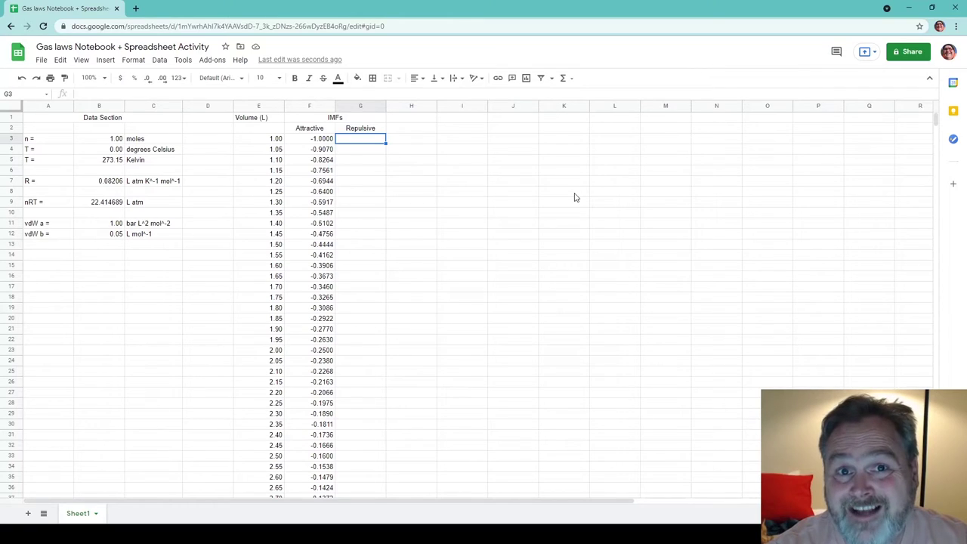
type("=")
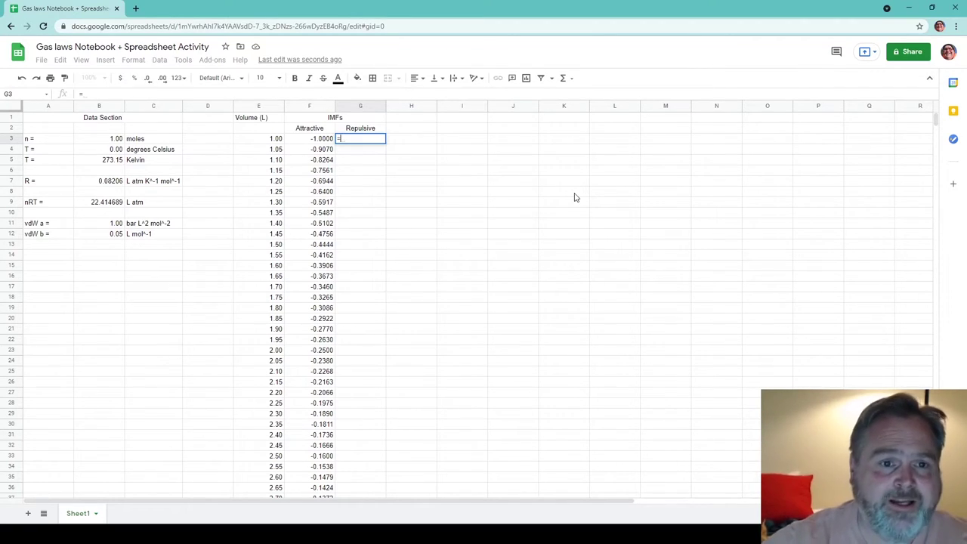
left_click(114, 204)
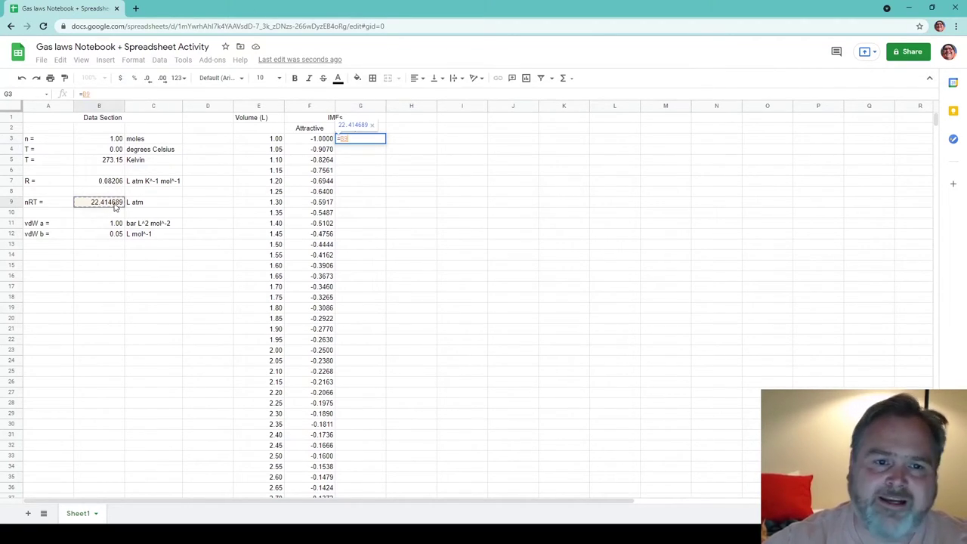
left_click(86, 93)
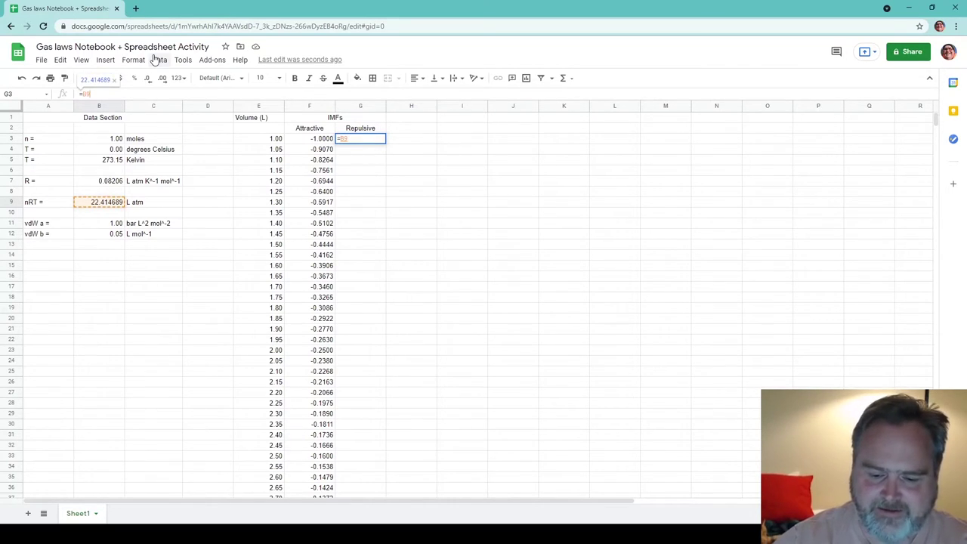
key("F4")
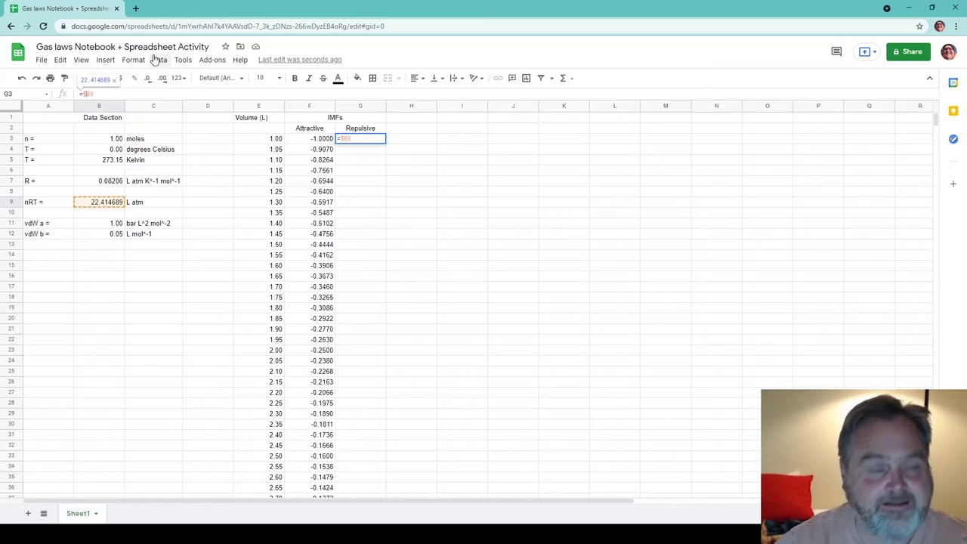
key("F4")
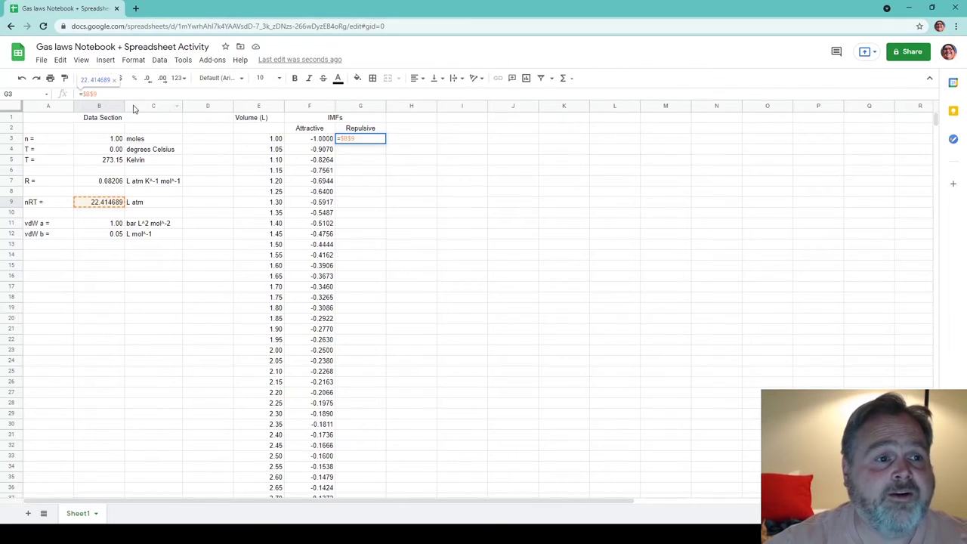
Extend the G3 formula to divide nRT by the volume minus moles times vdW b, giving =$B$9/(E3-B3*B12.
type("/")
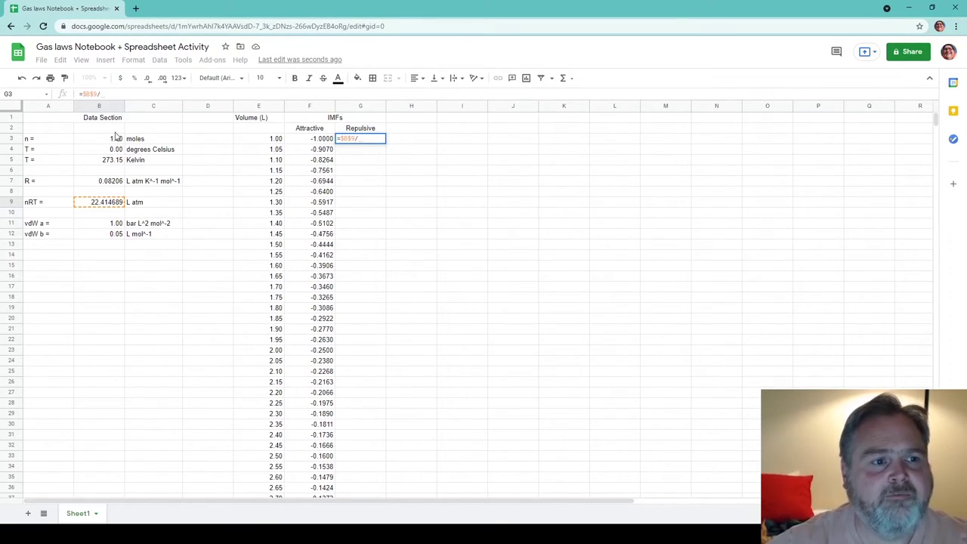
type("(")
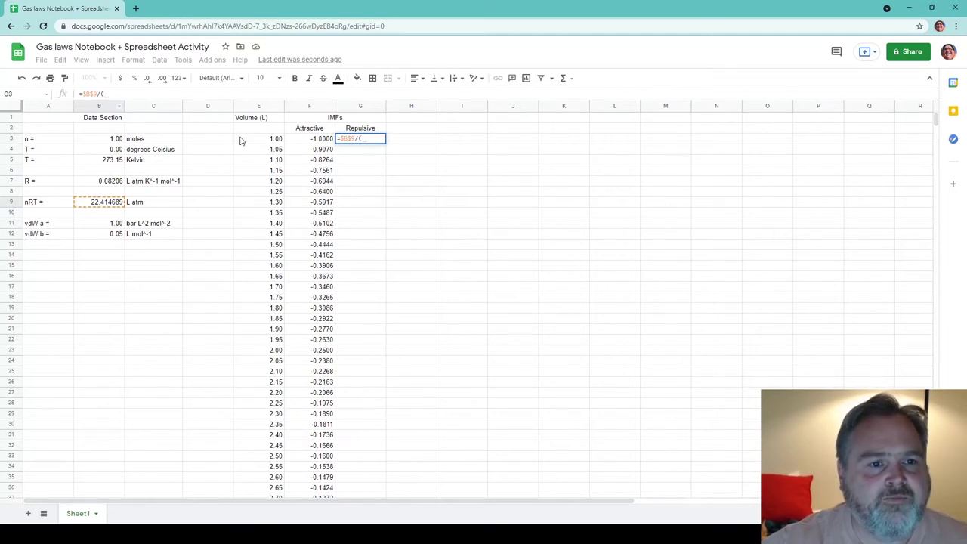
left_click(246, 140)
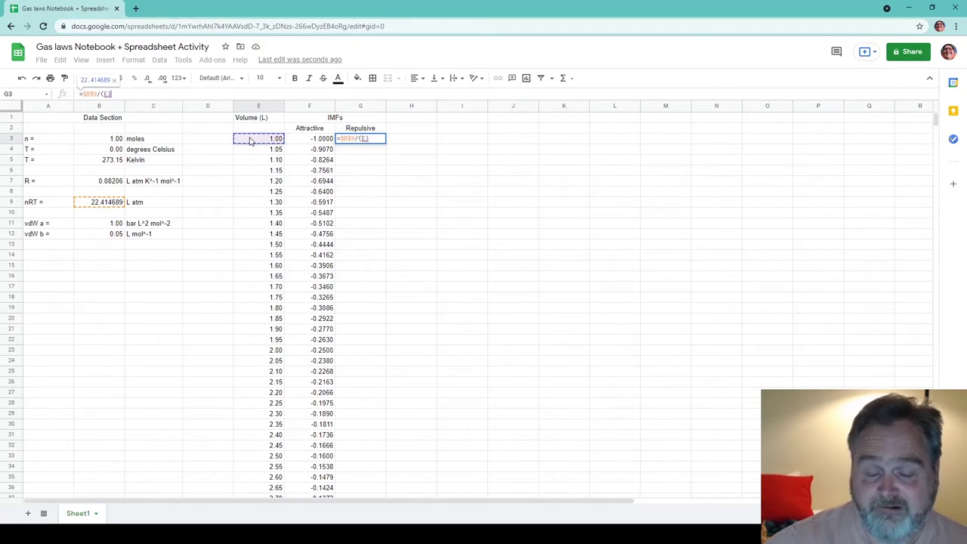
type("-")
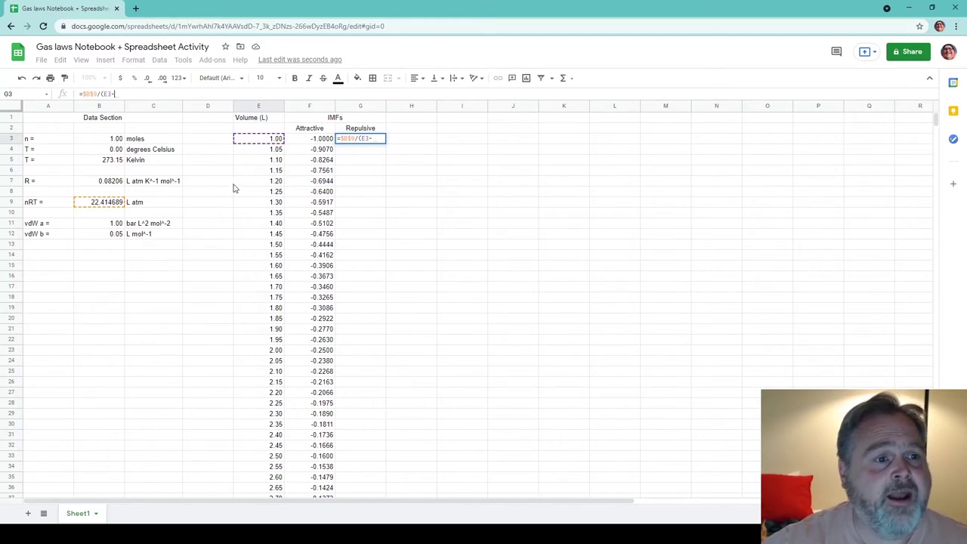
left_click(98, 142)
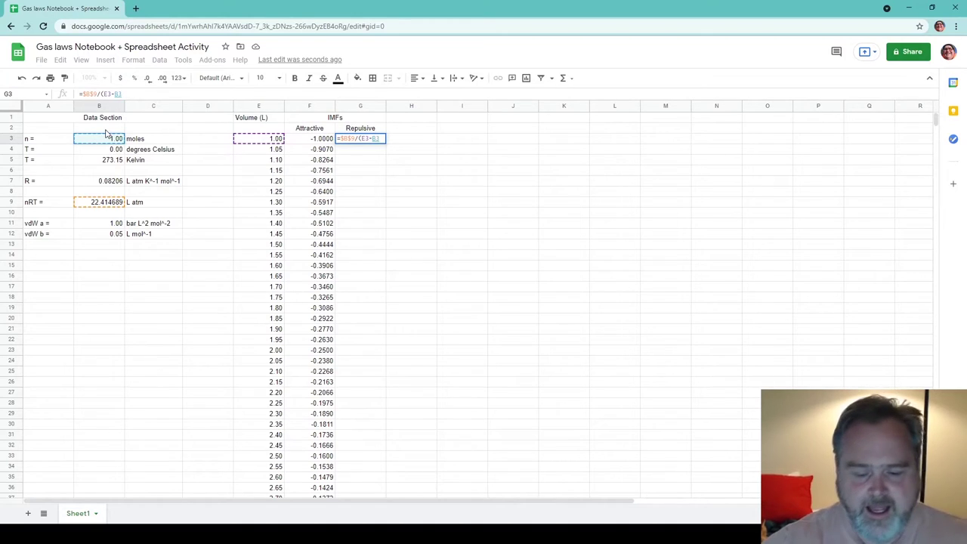
type("*")
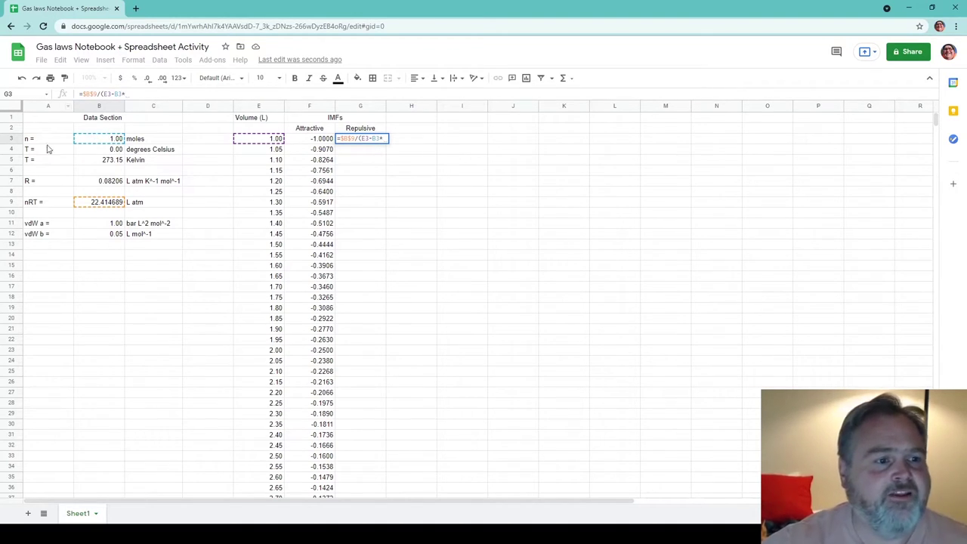
left_click(104, 236)
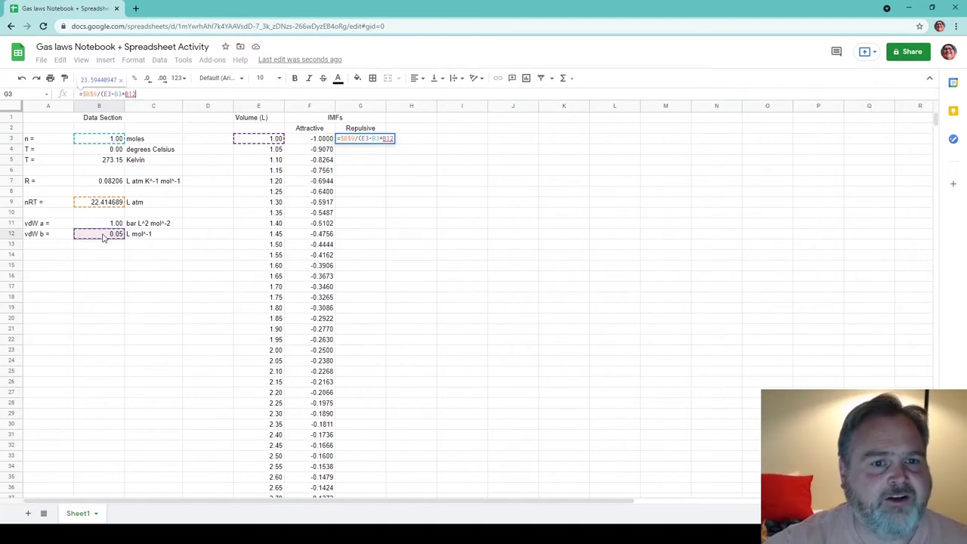
Make the B3 and B12 references absolute and close the parenthesis so G3 reads =$B$9/(E3-$B$3*$B$12), and commit it.
left_click(114, 94)
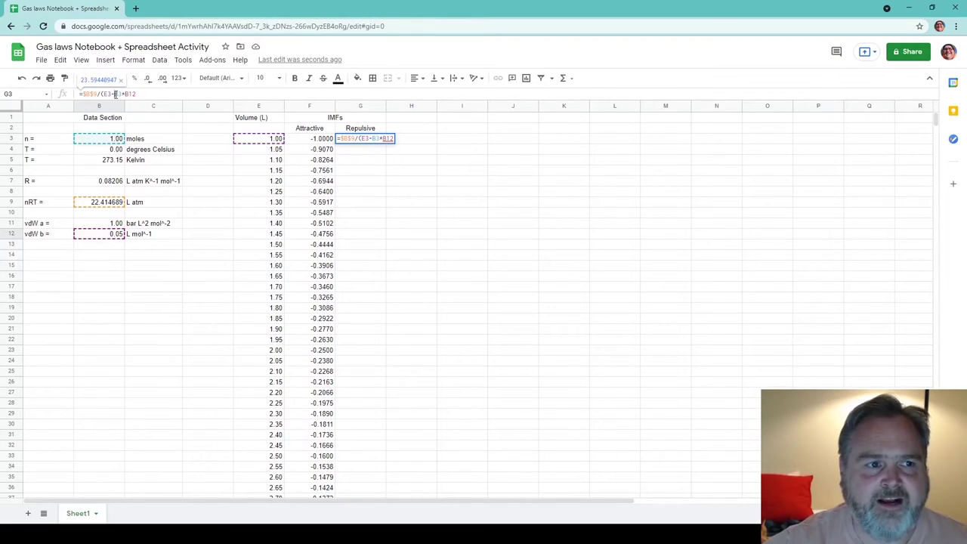
type("$B$")
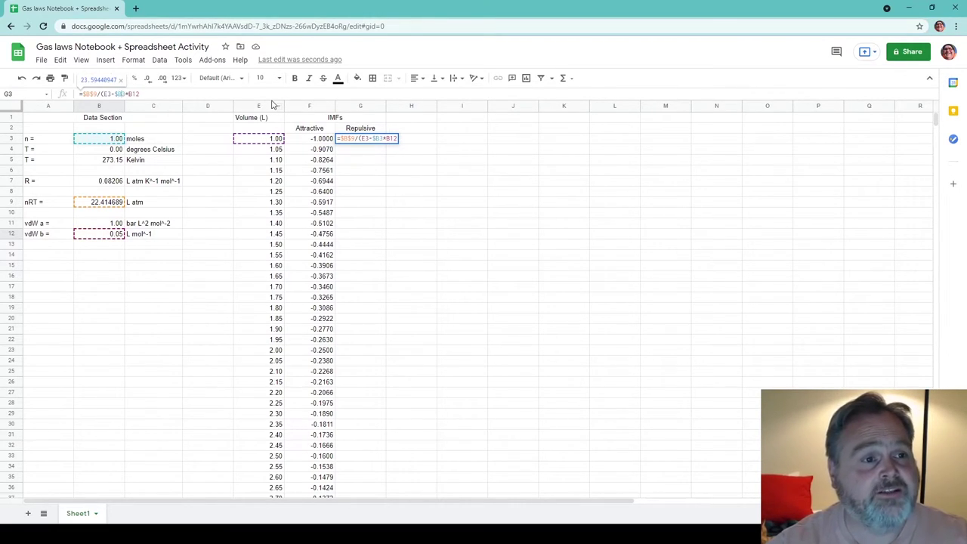
key("Right")
type("$")
key("Right")
key("Right")
type("$B")
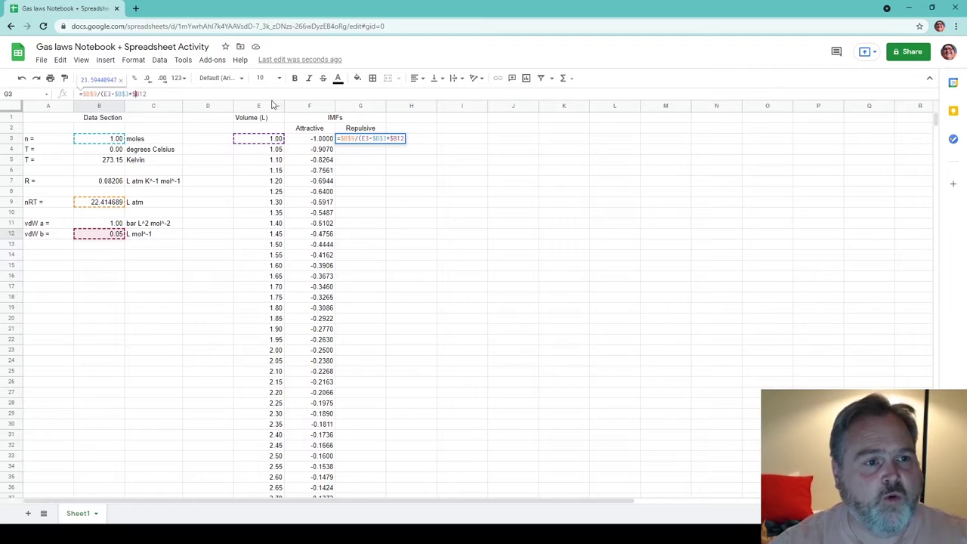
type("$12)")
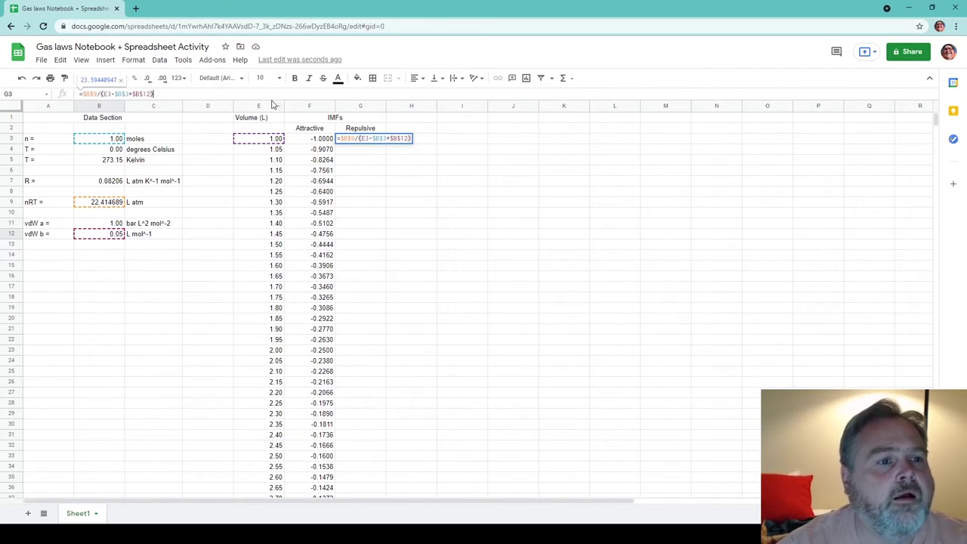
key("Return")
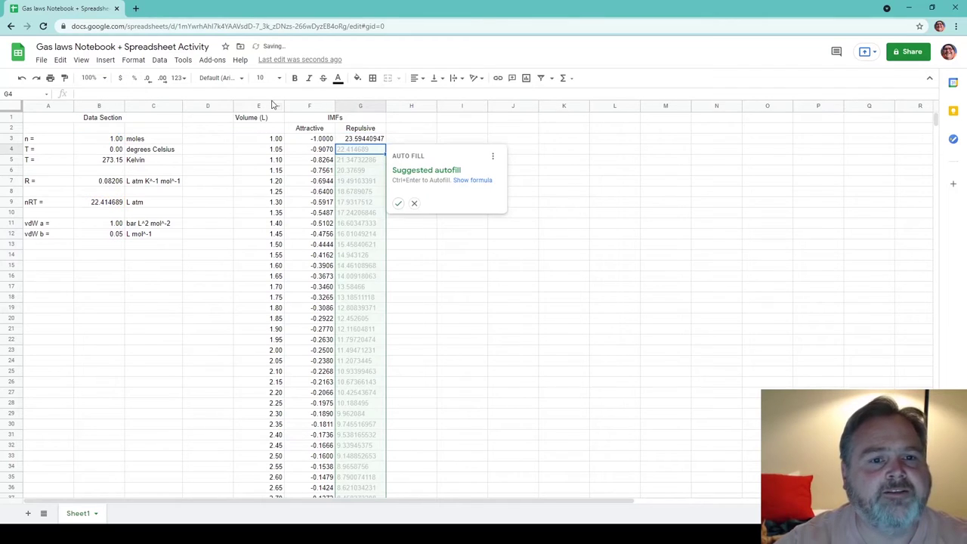
Accept the suggested autofill of the Repulsive column and format G3:G83 to show four decimal places.
left_click(398, 203)
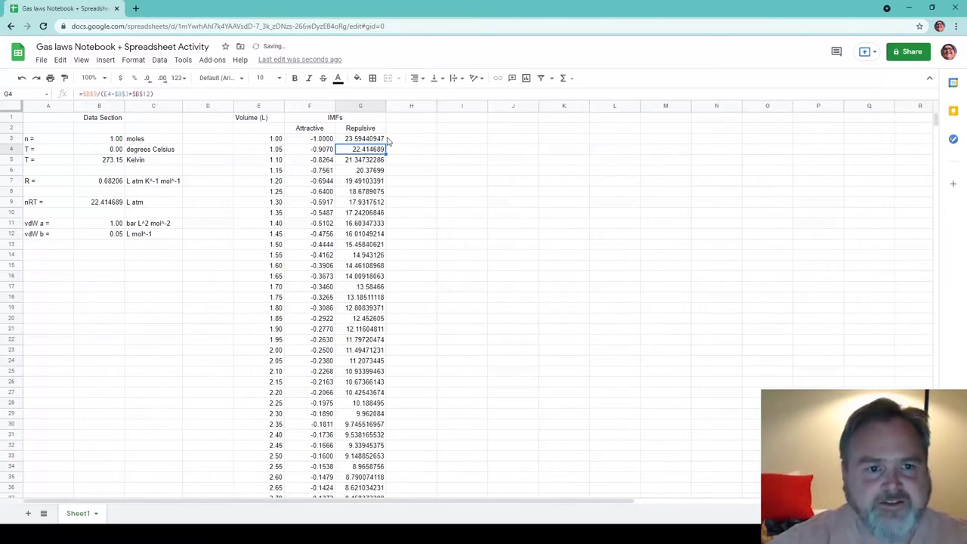
left_click_drag(377, 139, 370, 234)
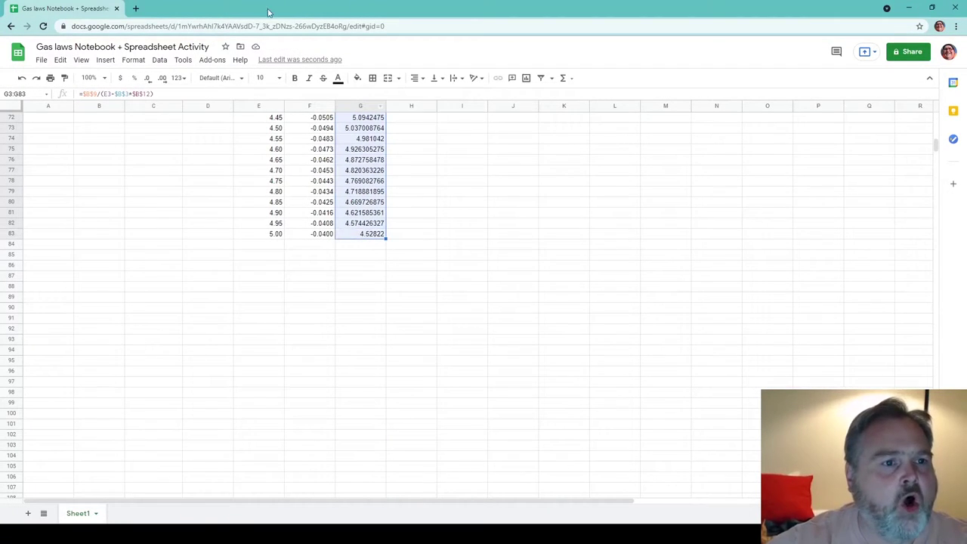
left_click(163, 79)
left_click(163, 78)
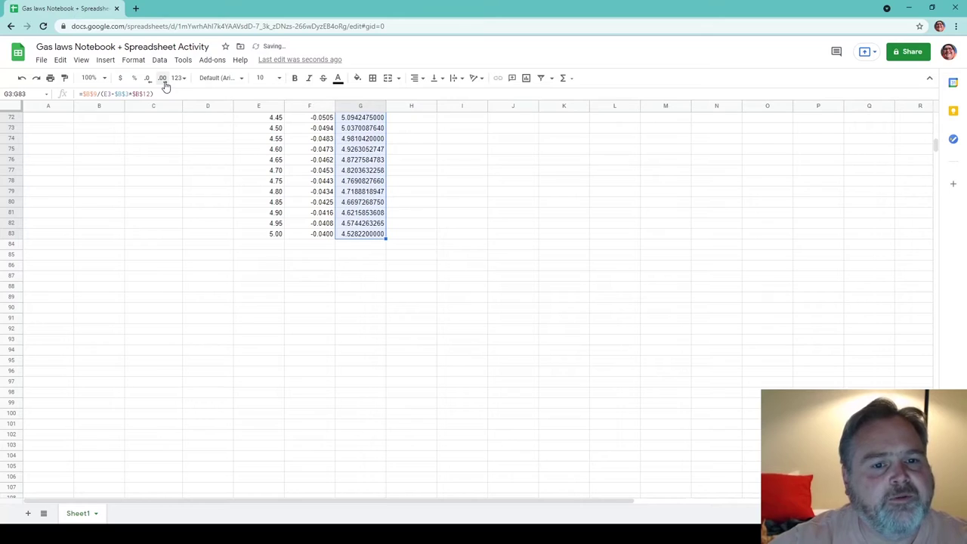
left_click(147, 79)
left_click(147, 78)
left_click(147, 79)
left_click(148, 79)
left_click(148, 79)
left_click(147, 78)
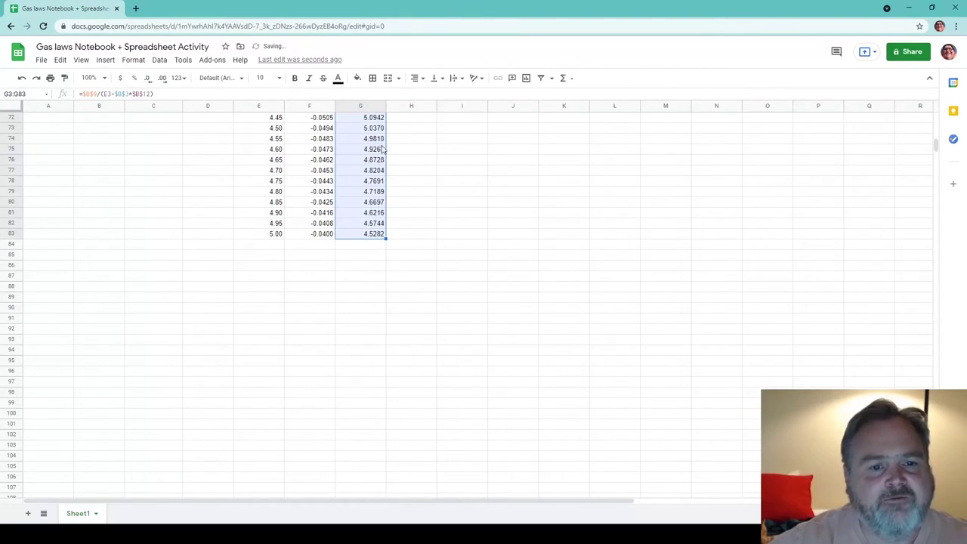
scroll(419, 188, "up", 5)
scroll(419, 187, "up", 15)
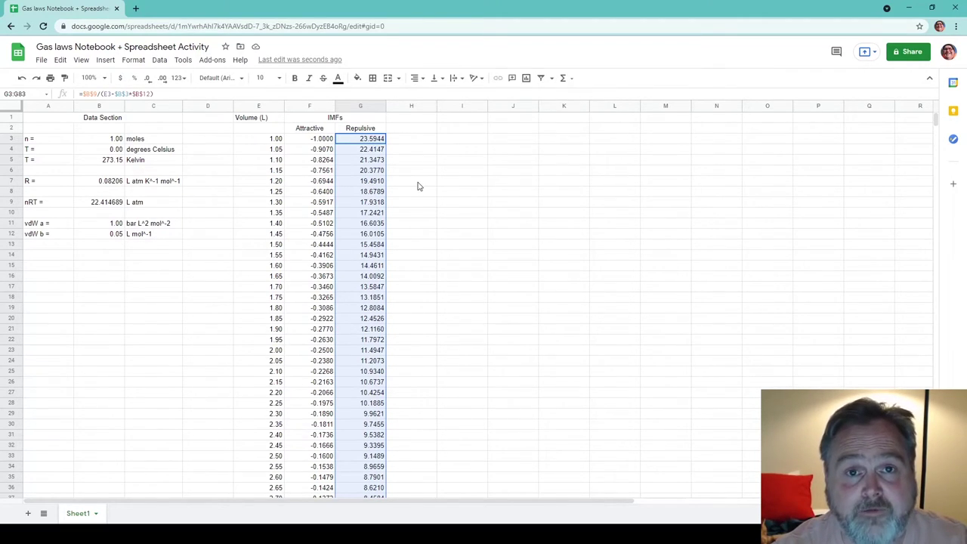
Merge cells H1:I1 and enter the centred heading "Pressure (atm)".
left_click(411, 117)
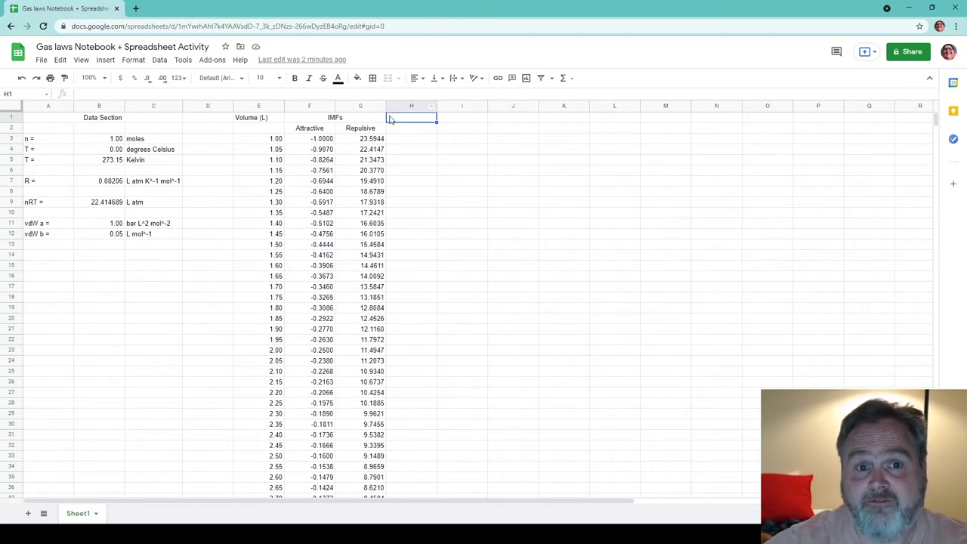
left_click_drag(406, 123, 462, 119)
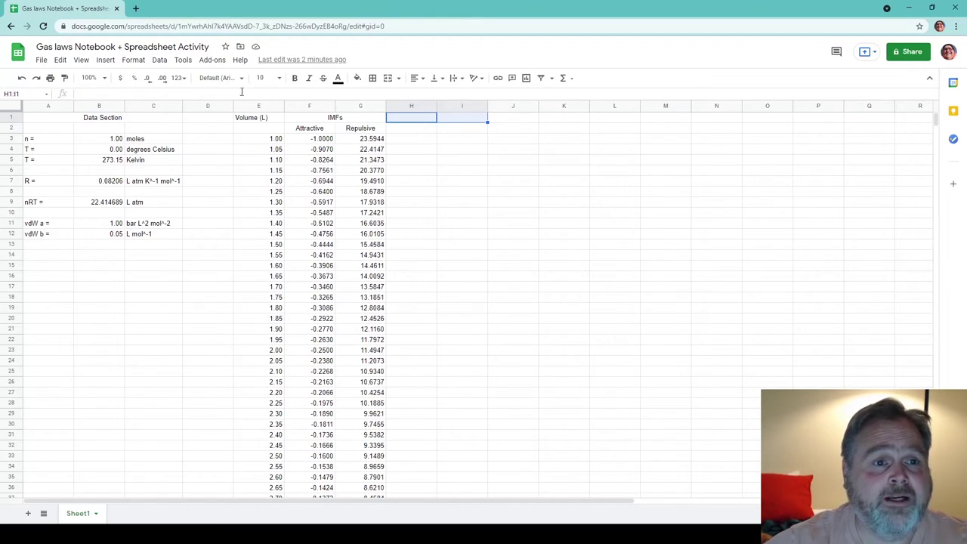
left_click(388, 79)
type("Pressure ")
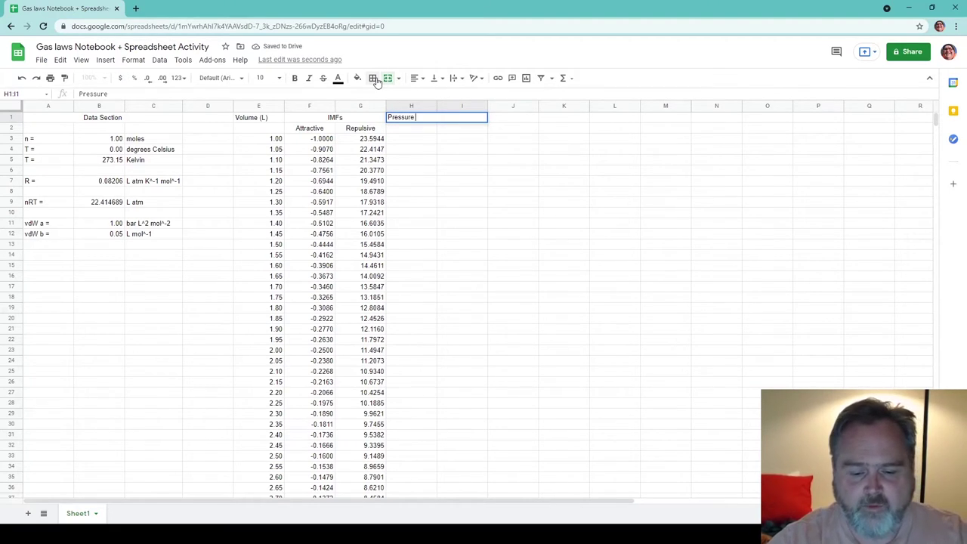
type("(atm")
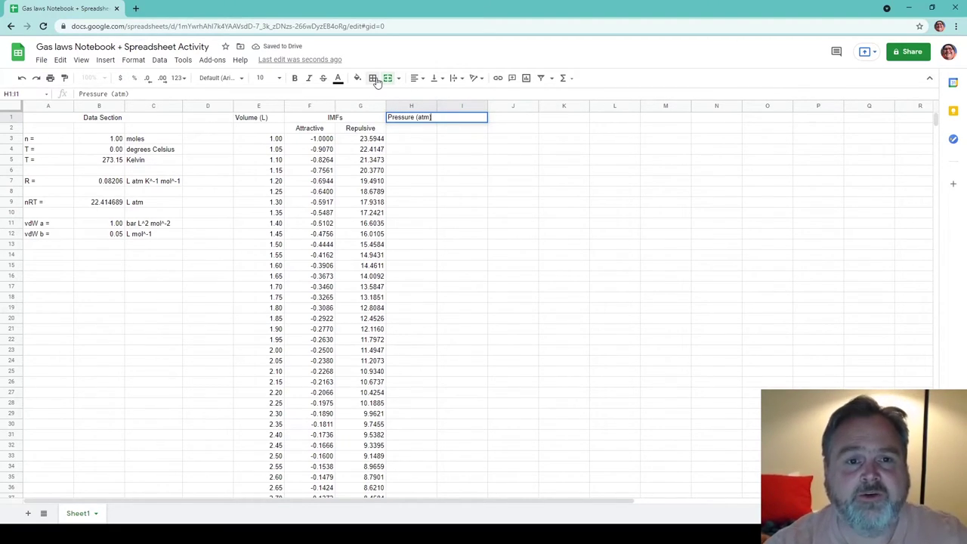
type(")")
key("Tab")
key("shift+Tab")
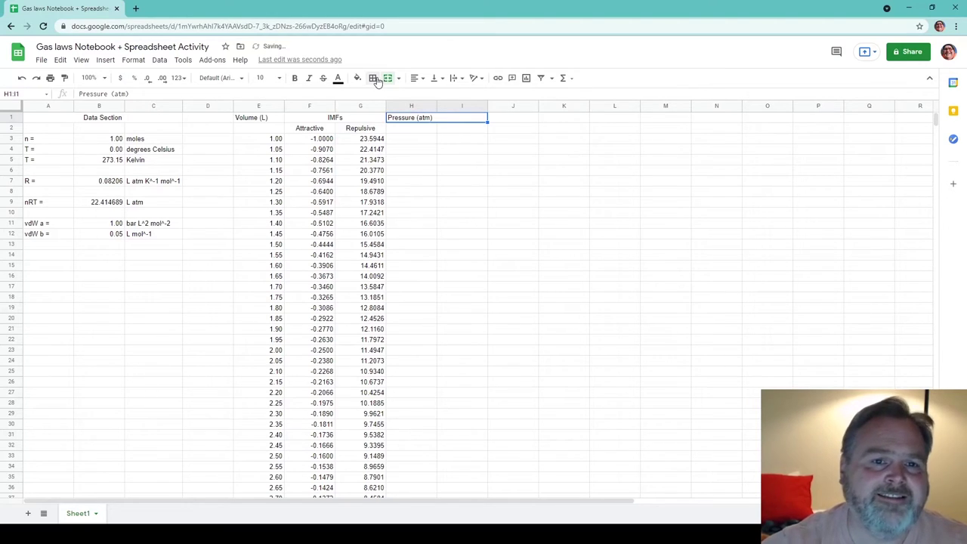
left_click(418, 78)
left_click(428, 99)
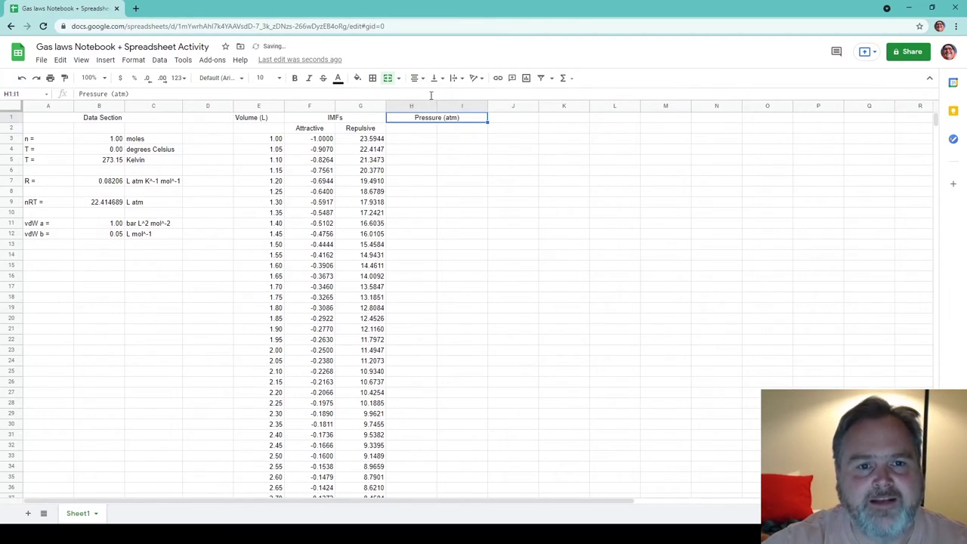
Enter the subheadings "Ideal" in H2 and "vdW" in I2 under the Pressure heading.
left_click(420, 132)
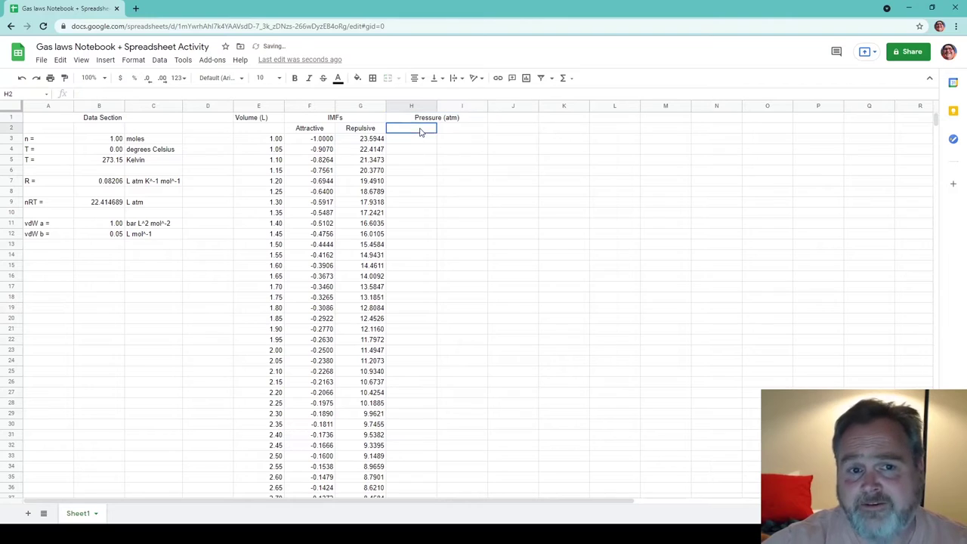
type("Ide")
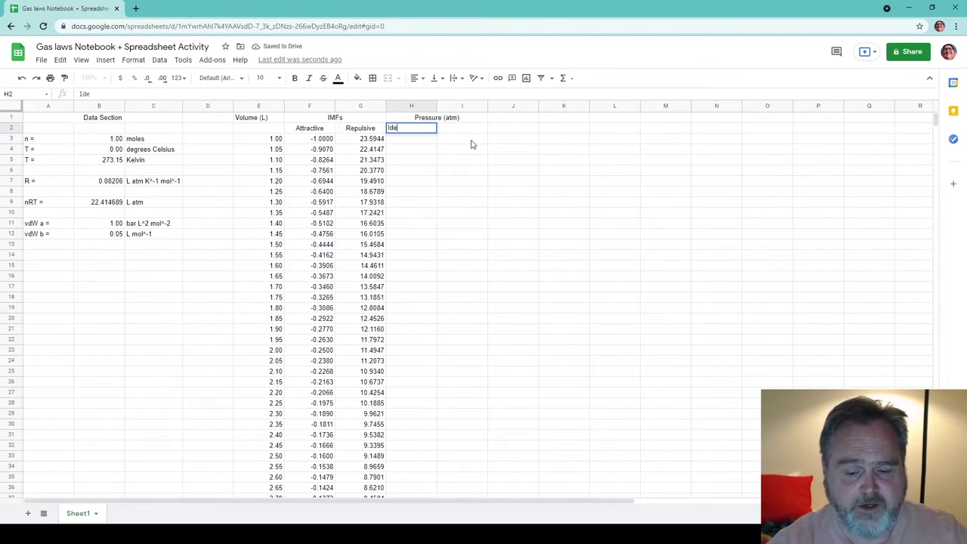
type("al")
key("Tab")
type("vdW")
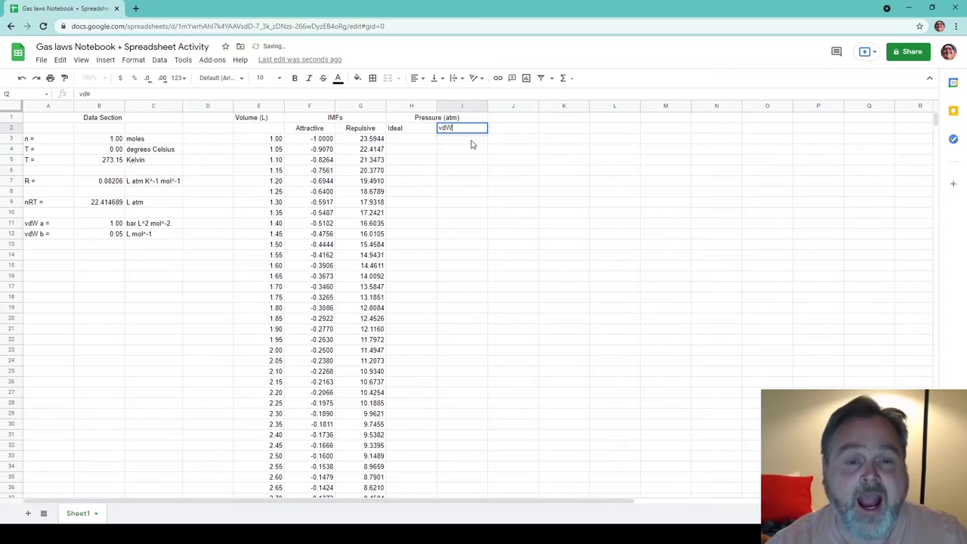
key("Tab")
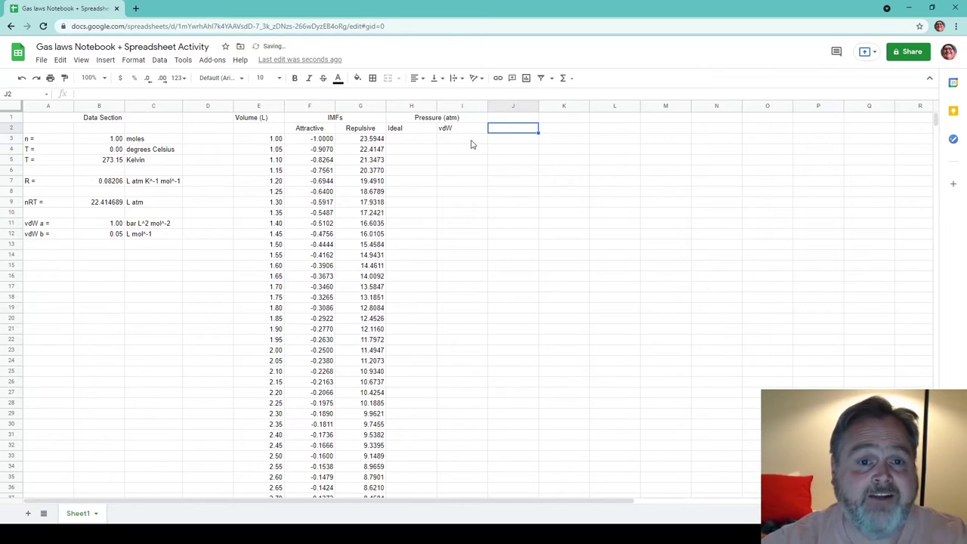
Centre the "Ideal" and "vdW" subheadings in H2:I2.
left_click(416, 132)
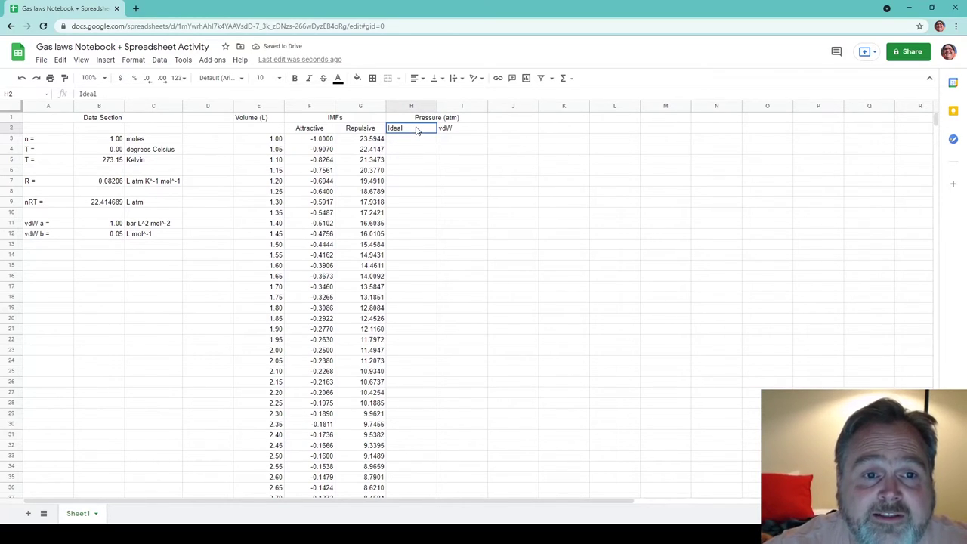
left_click_drag(416, 130, 448, 132)
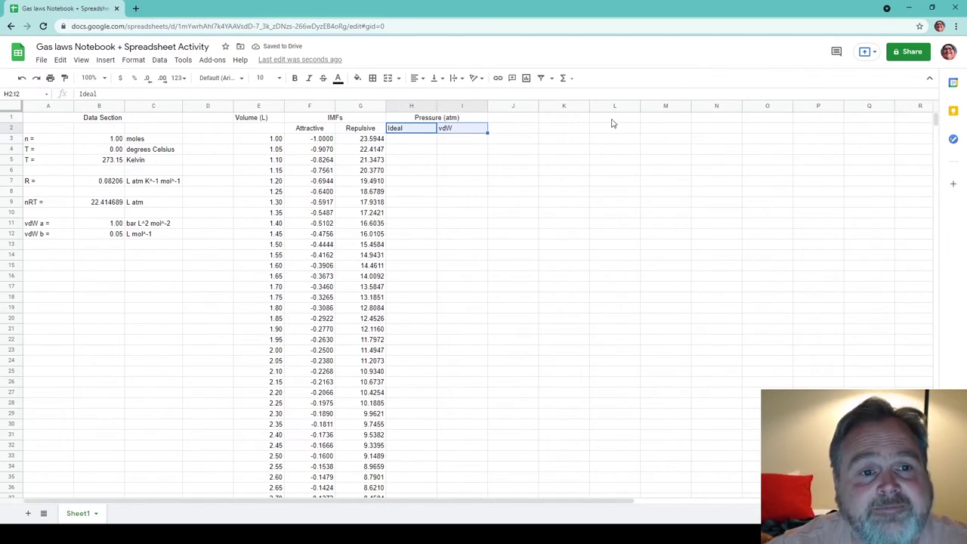
left_click(418, 78)
left_click(429, 94)
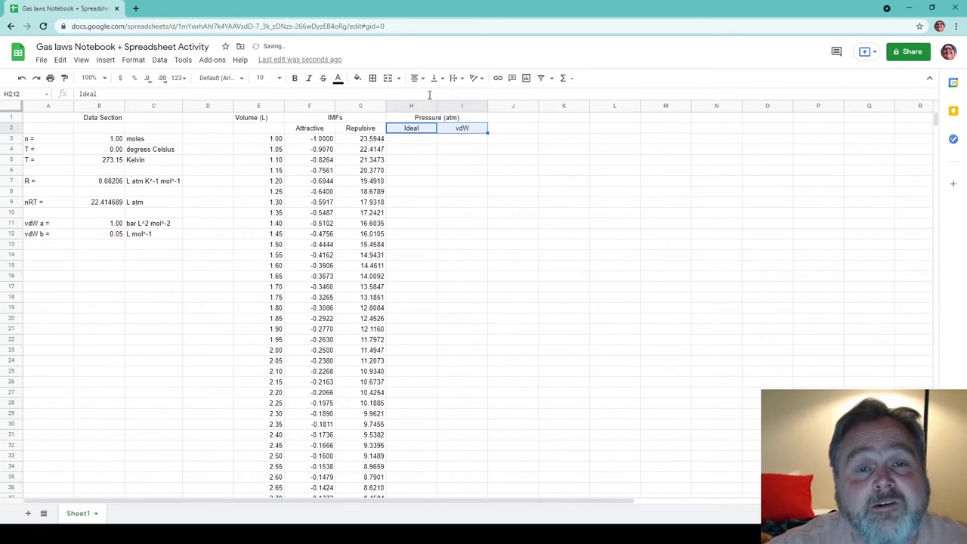
left_click(560, 173)
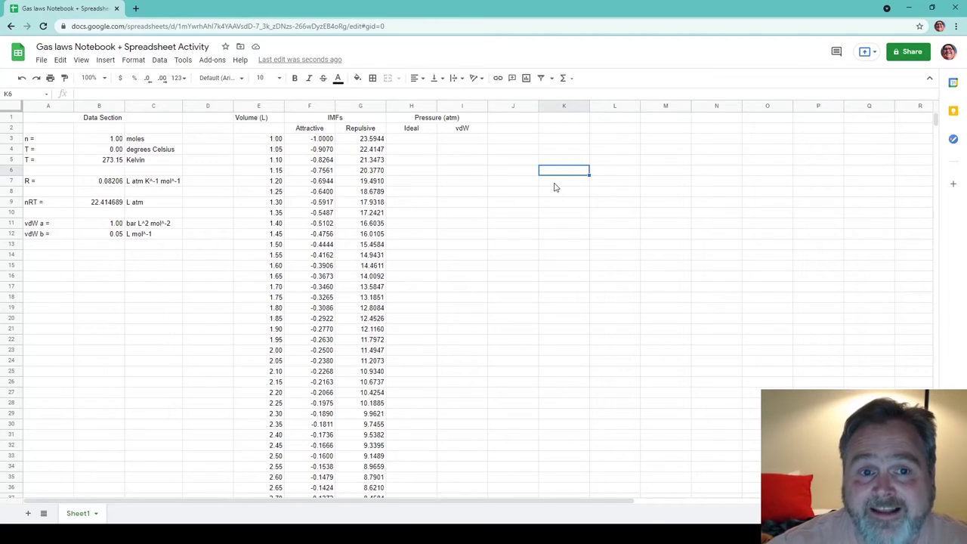
Enter the ideal pressure formula =$B$9/E3 in H3, with an absolute reference to the nRT value.
left_click(407, 141)
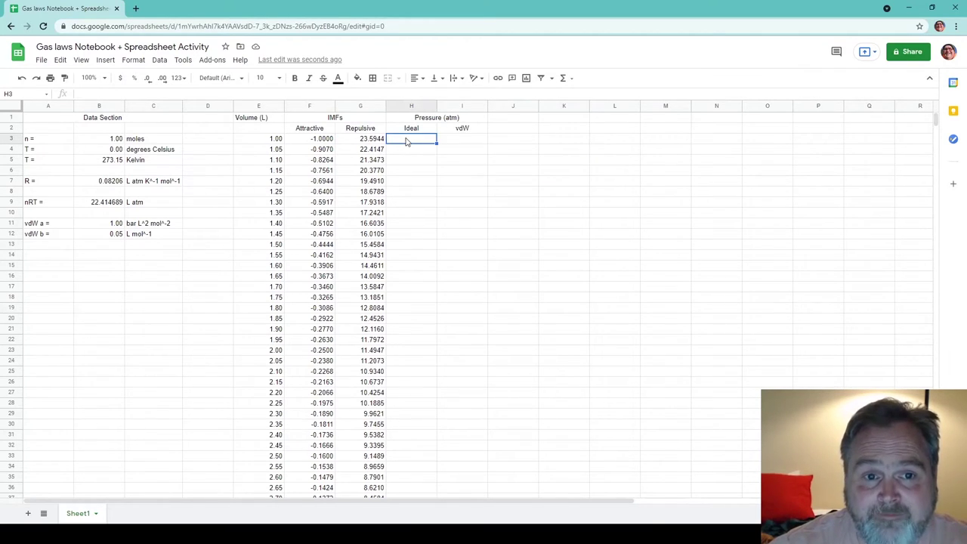
type("=")
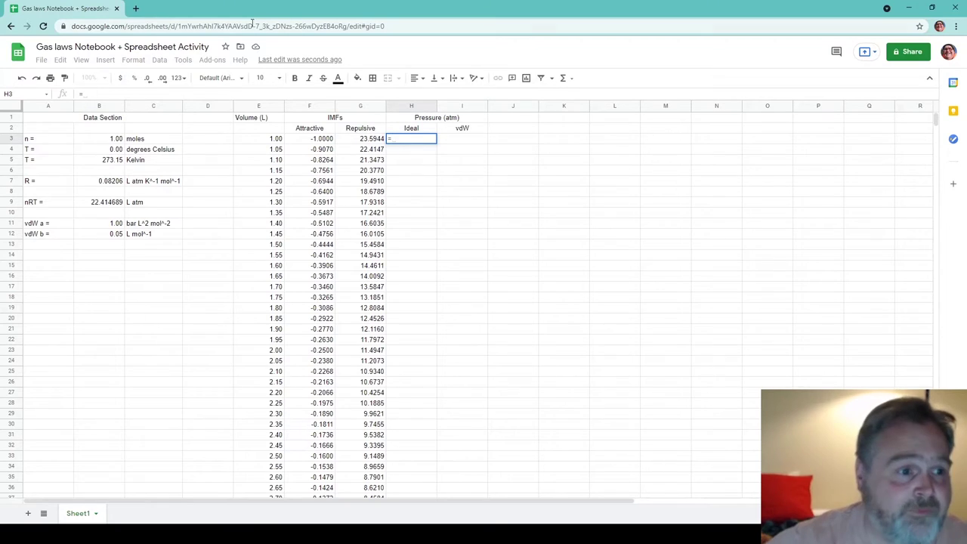
left_click(104, 201)
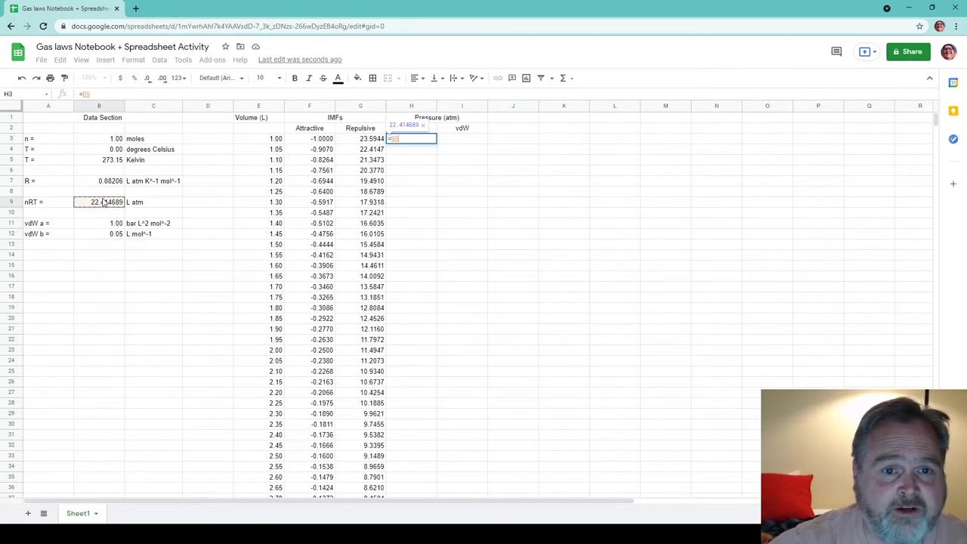
left_click(84, 94)
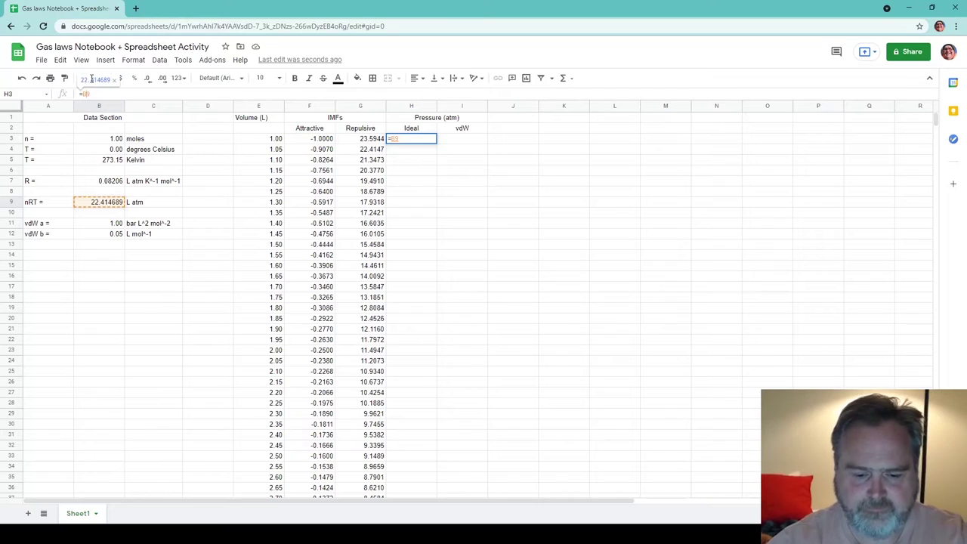
type("$B$")
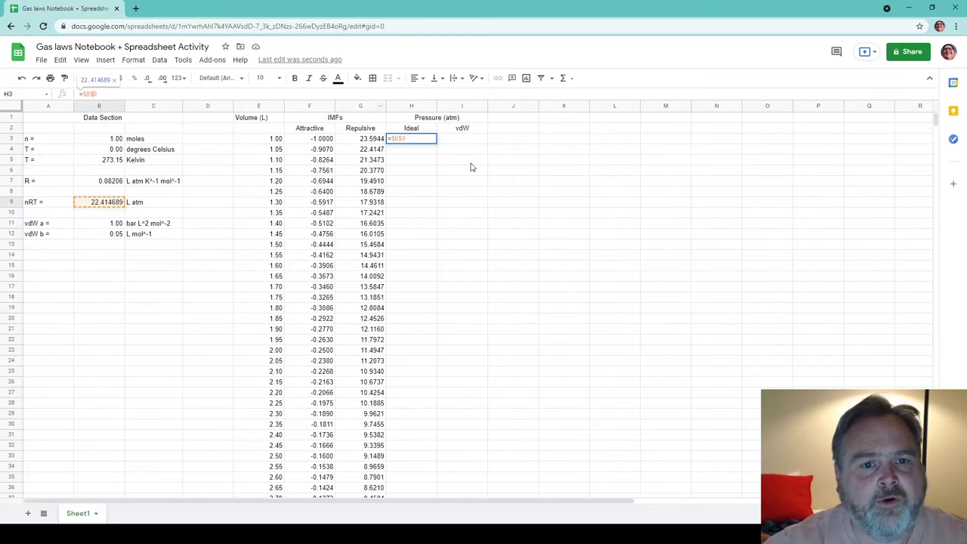
left_click(411, 139)
type("/")
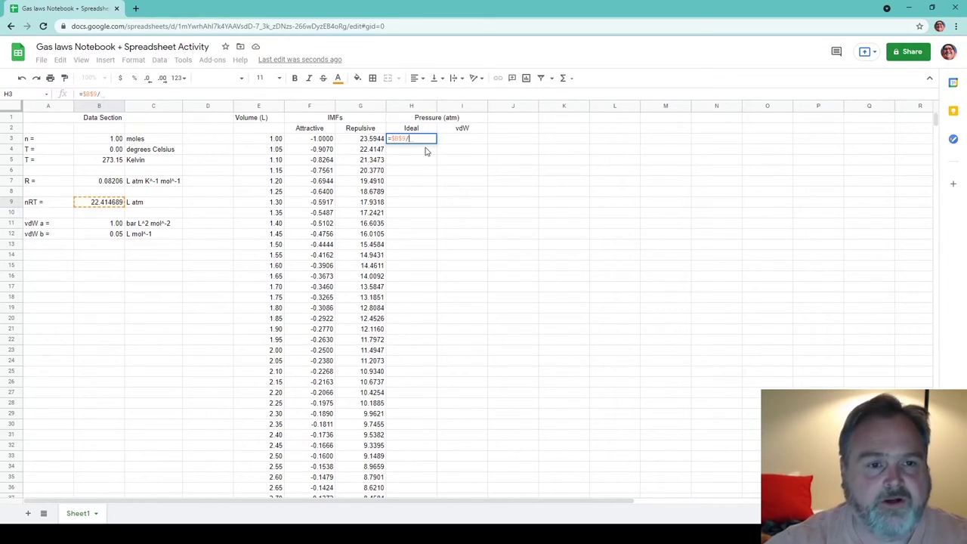
left_click(278, 141)
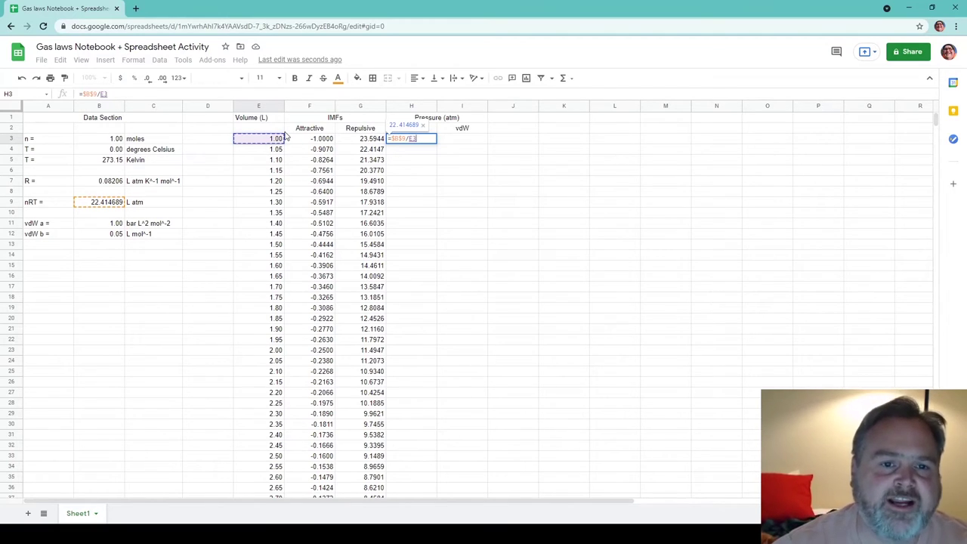
key("Return")
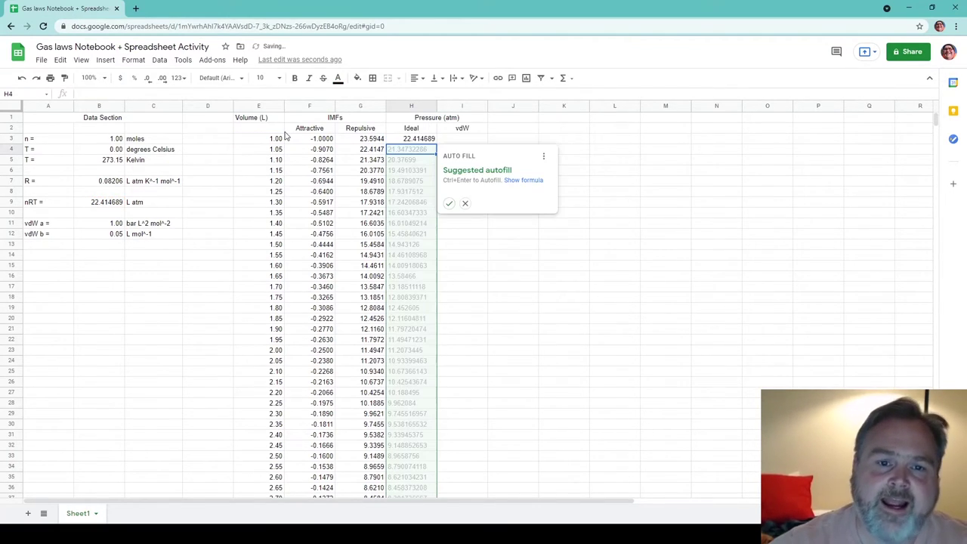
Accept the suggested autofill of the Ideal column and format H3:H83 to show four decimal places.
left_click(450, 201)
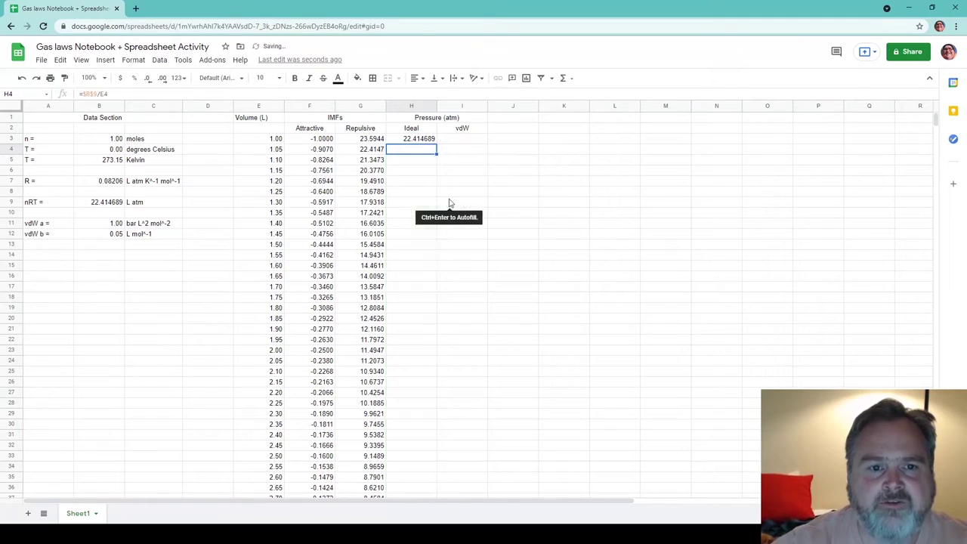
left_click(422, 139)
left_click_drag(422, 139, 420, 238)
left_click(148, 78)
left_click(150, 79)
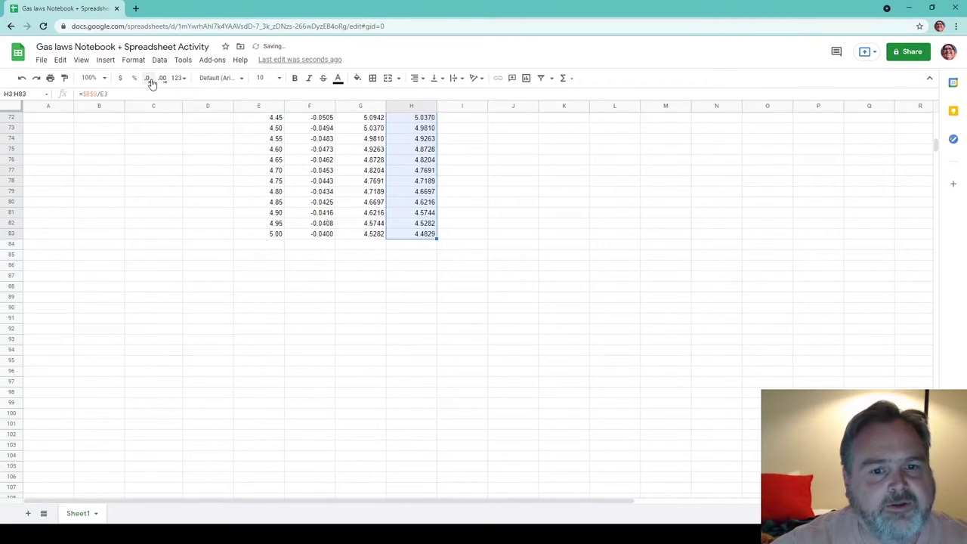
scroll(389, 212, "up", 5)
scroll(389, 213, "up", 7)
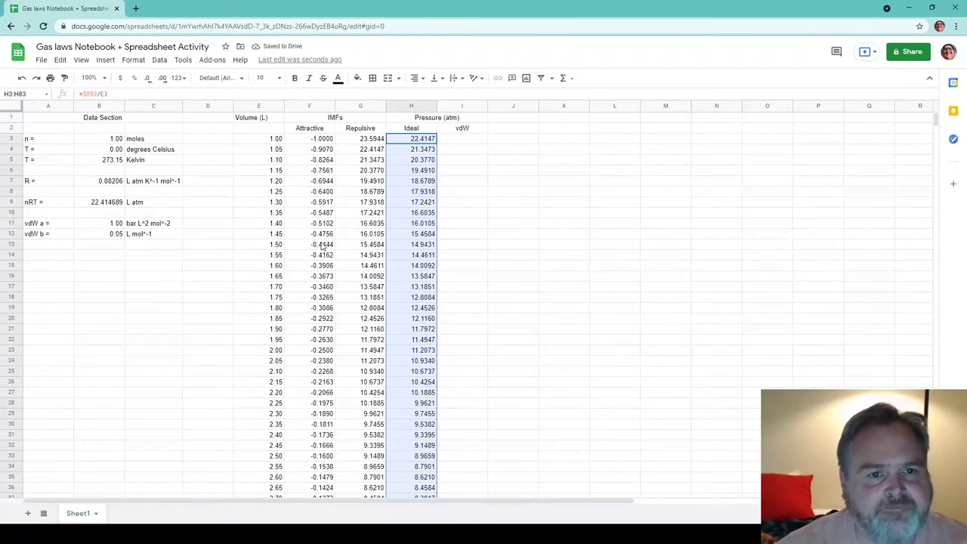
Enter the vdW pressure formula =G3+F3 in I3 and accept the suggested autofill down the column.
left_click(463, 139)
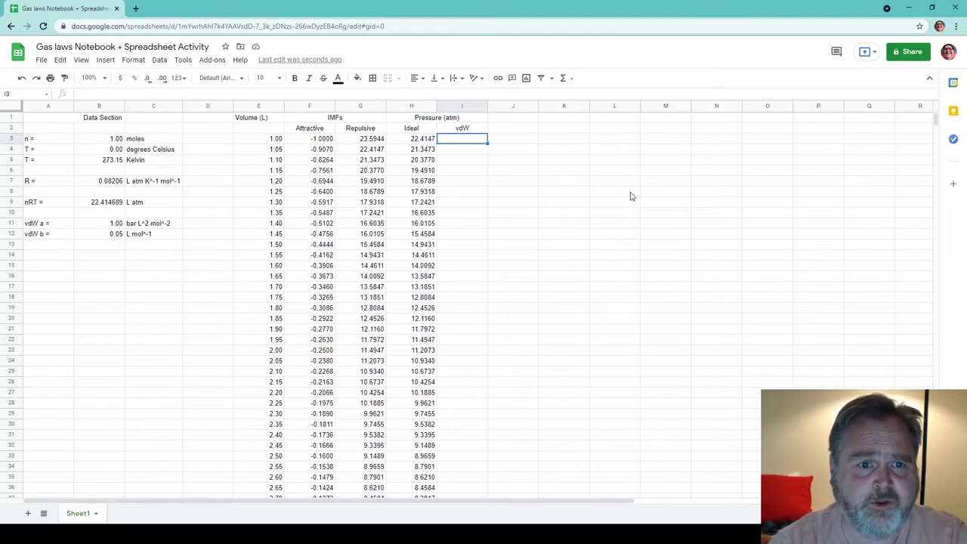
type("=")
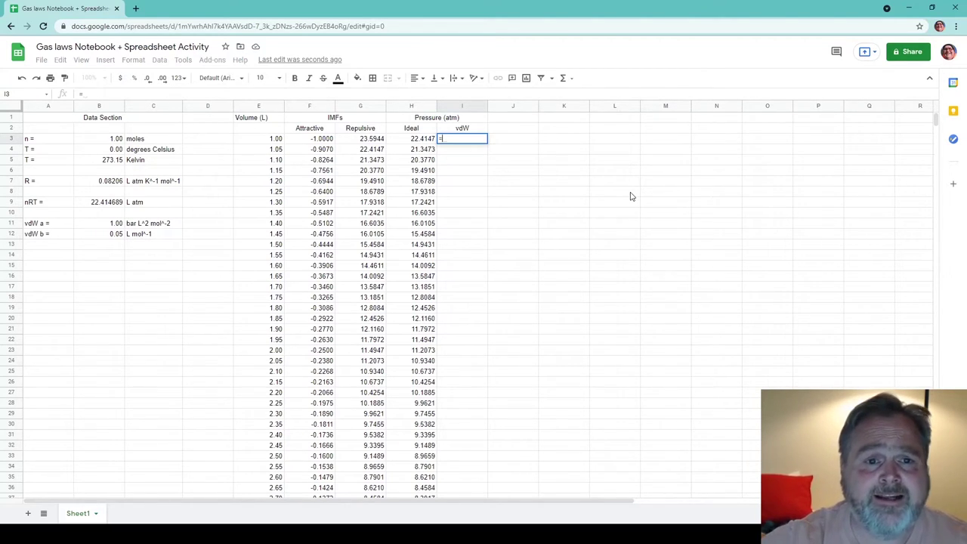
left_click(373, 141)
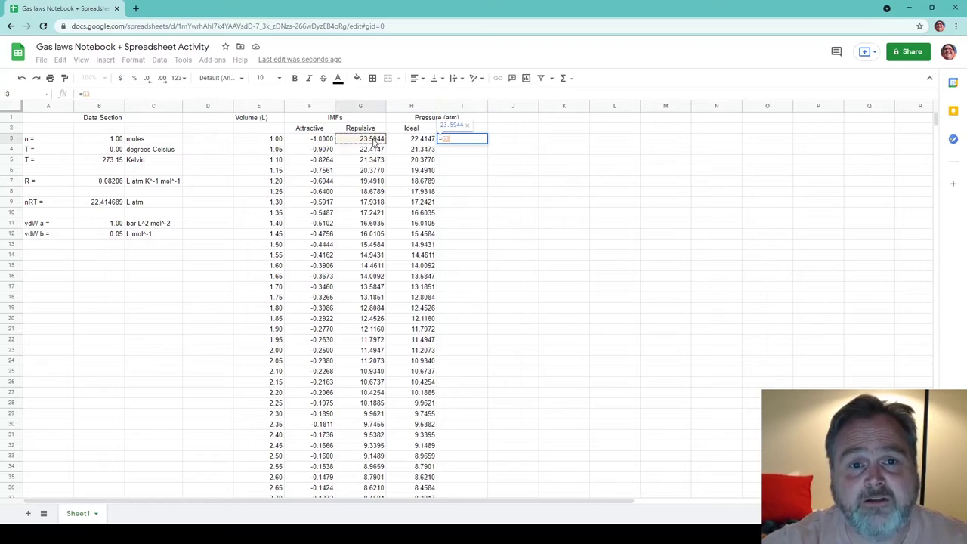
type("+")
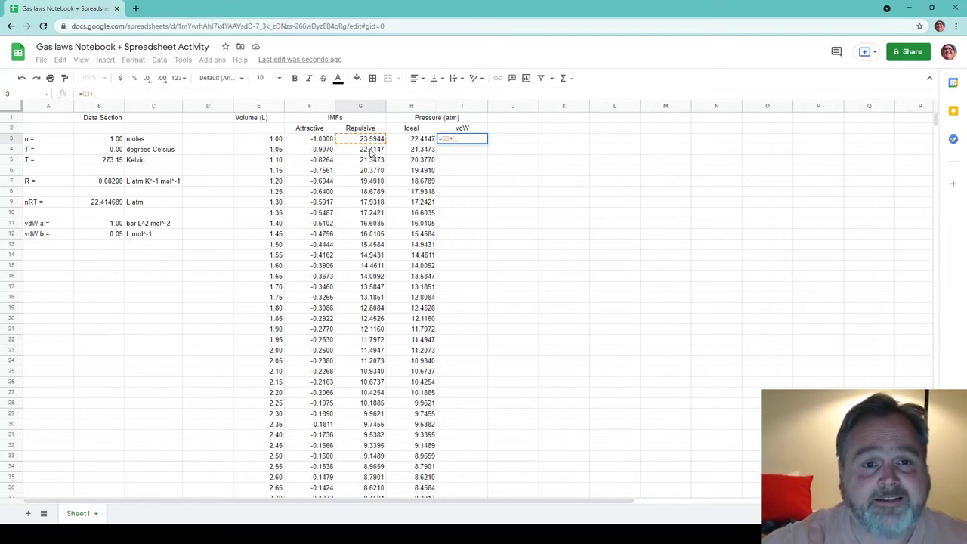
left_click(309, 140)
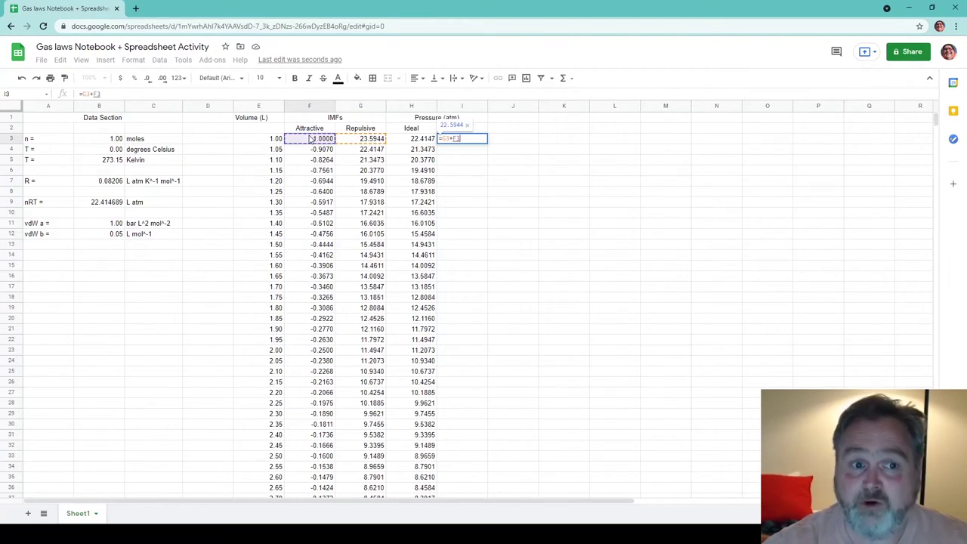
key("Return")
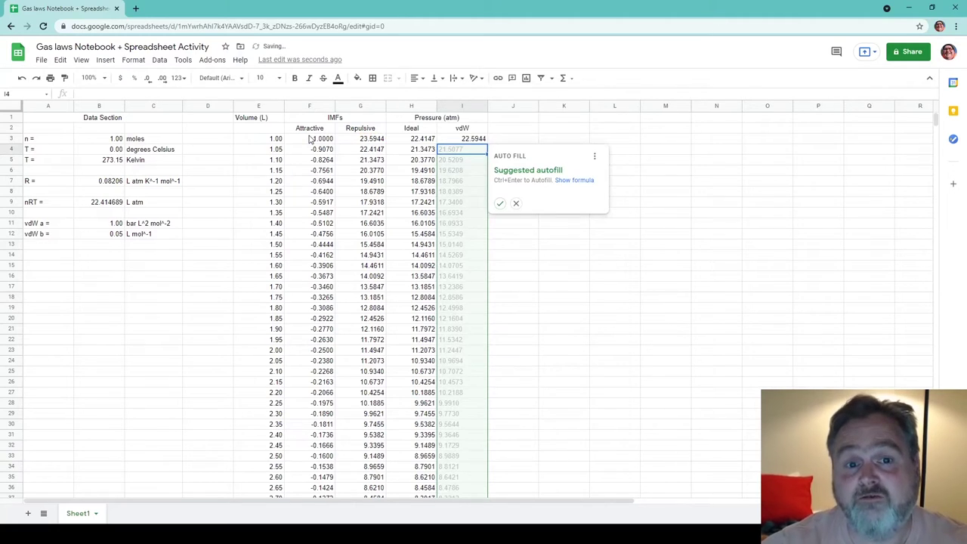
left_click(499, 204)
scroll(478, 222, "down", 10)
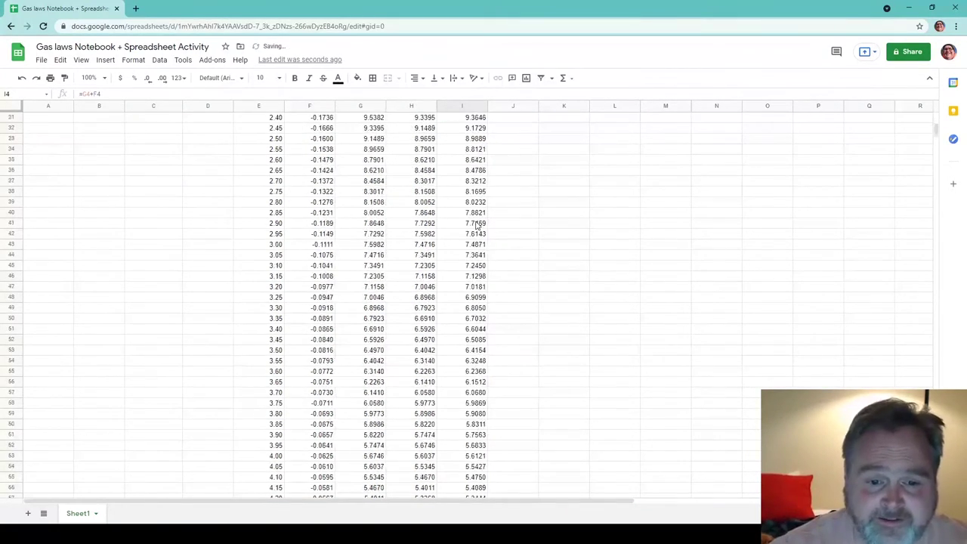
scroll(478, 223, "up", 10)
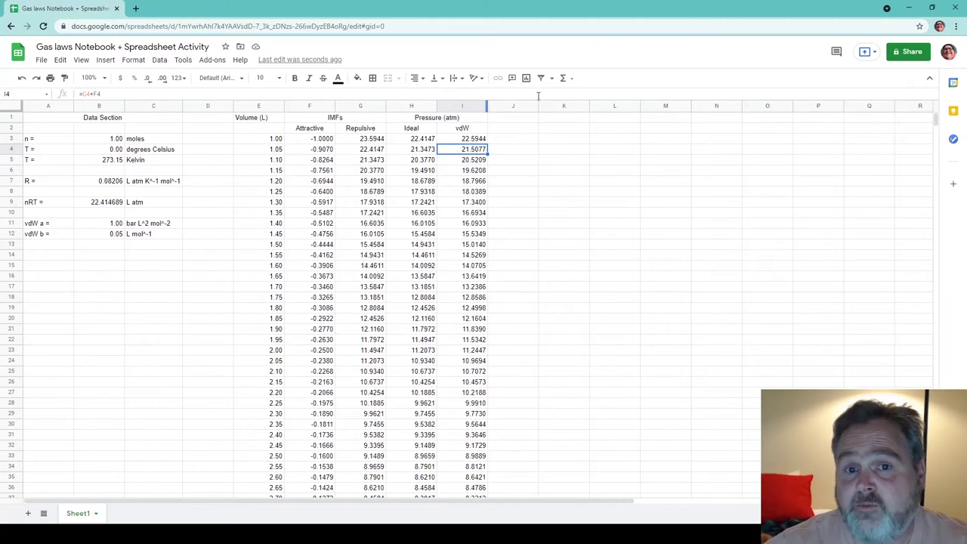
Enter the heading "Compression factor Z" in J1 and widen column J to fit it.
left_click(522, 119)
type("Compress")
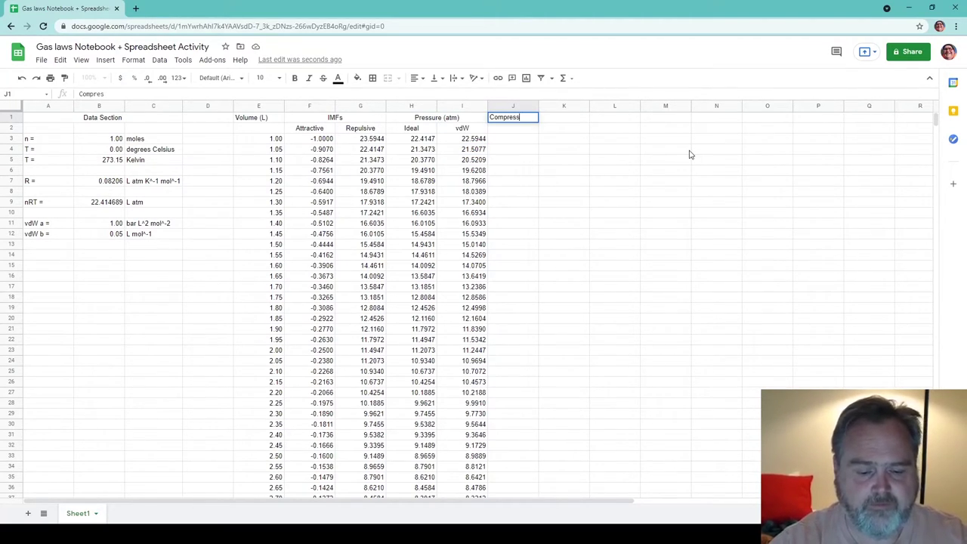
type("ion factor Z")
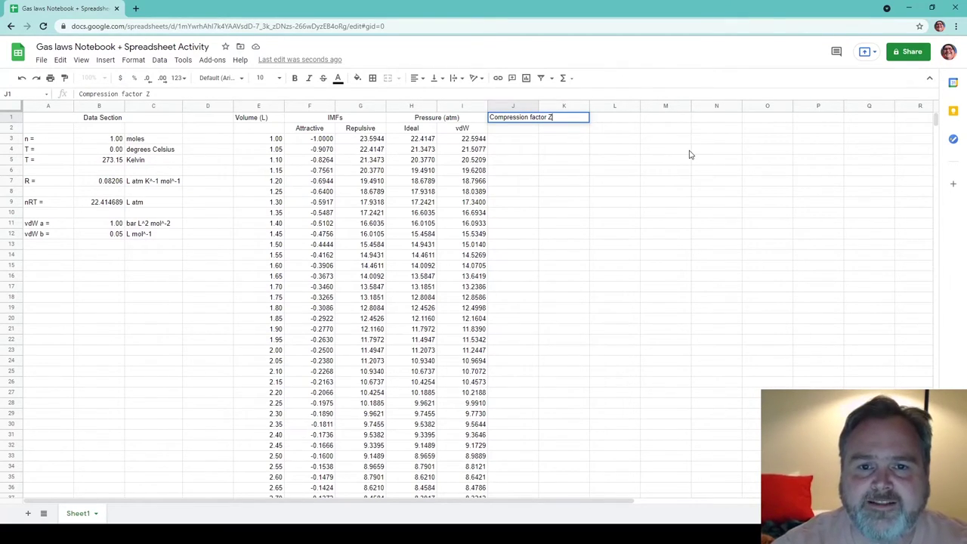
key("Return")
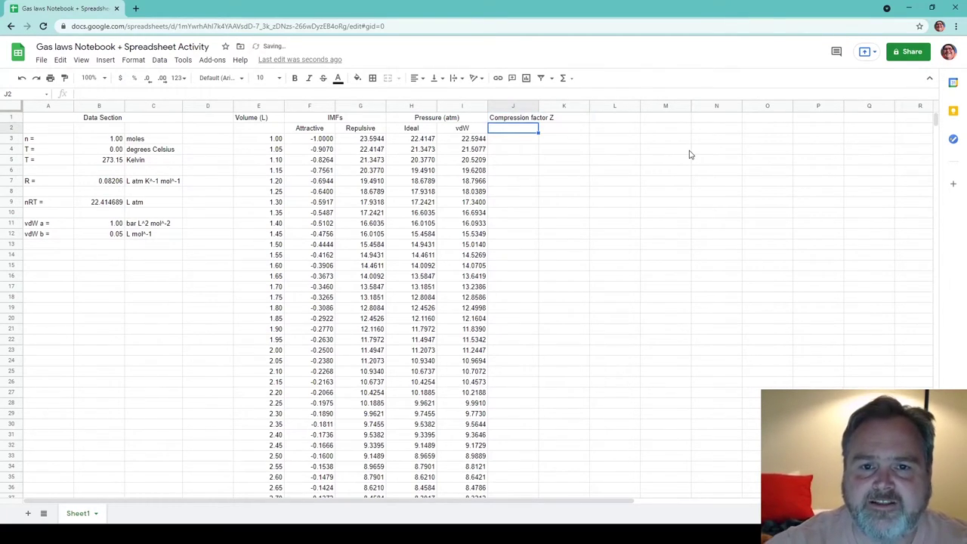
left_click(541, 105)
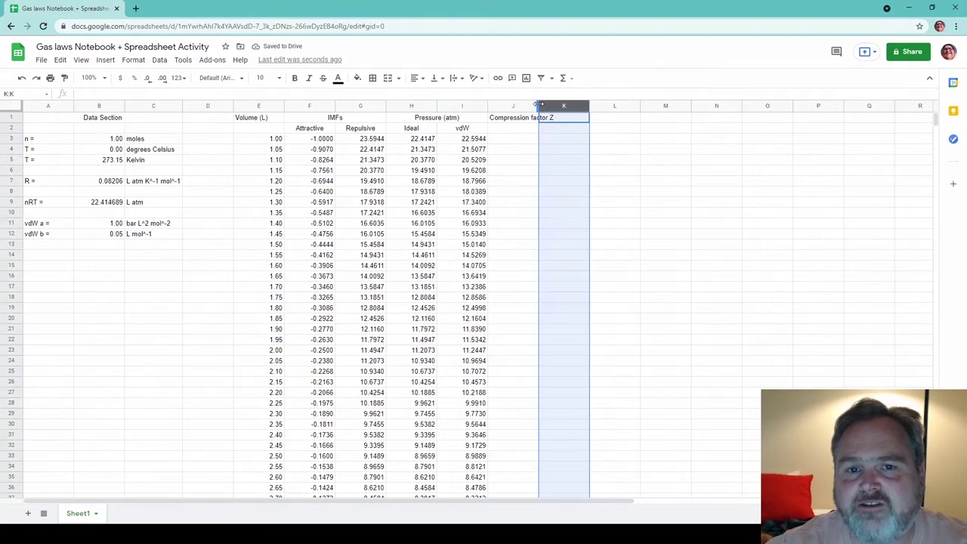
left_click_drag(541, 101, 558, 105)
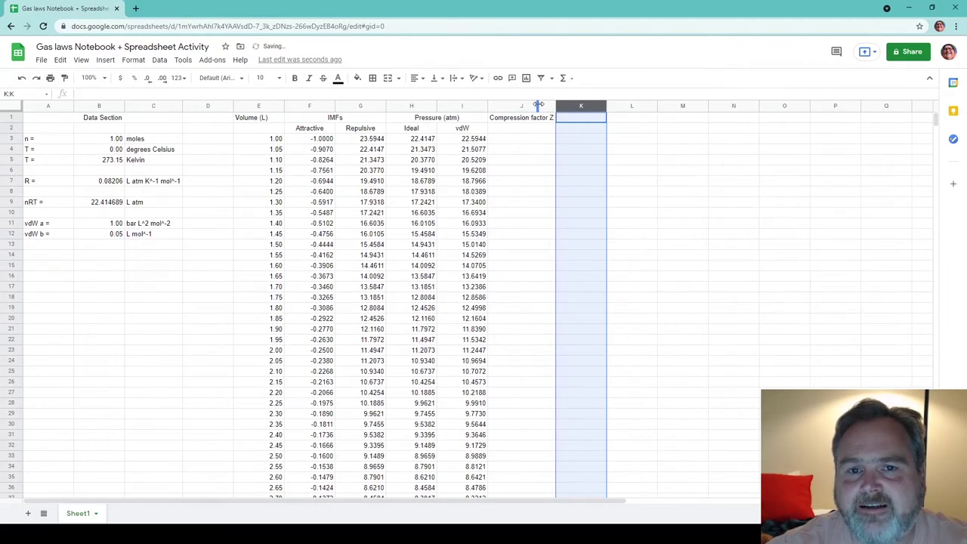
left_click(763, 163)
Enter the compression factor formula =I3/H3 in J3, dividing the vdW pressure by the ideal pressure.
left_click(523, 139)
type("=")
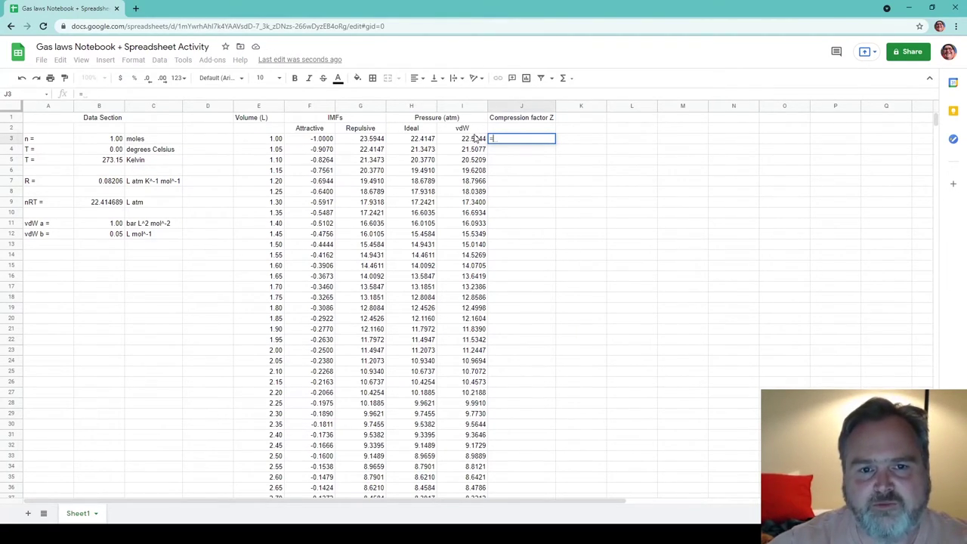
left_click(476, 139)
type("/")
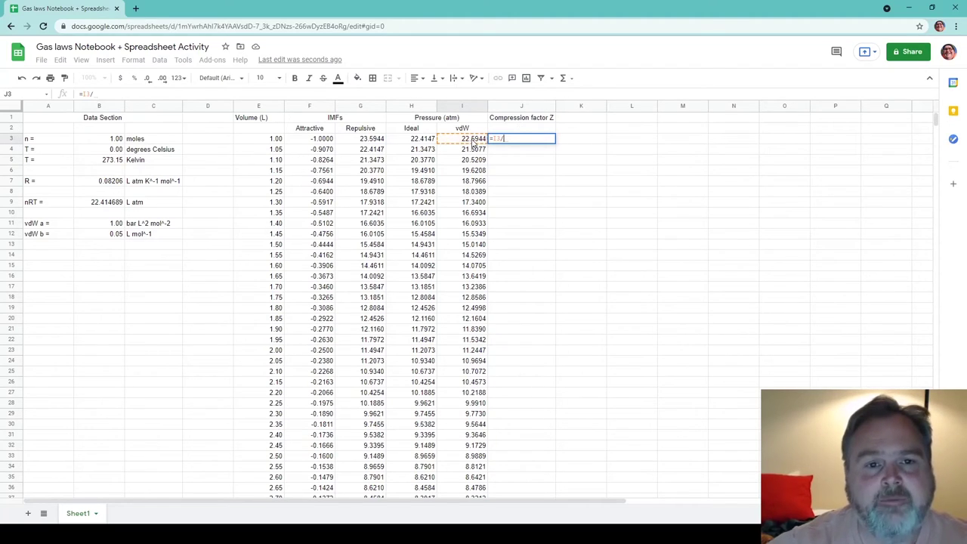
left_click(423, 139)
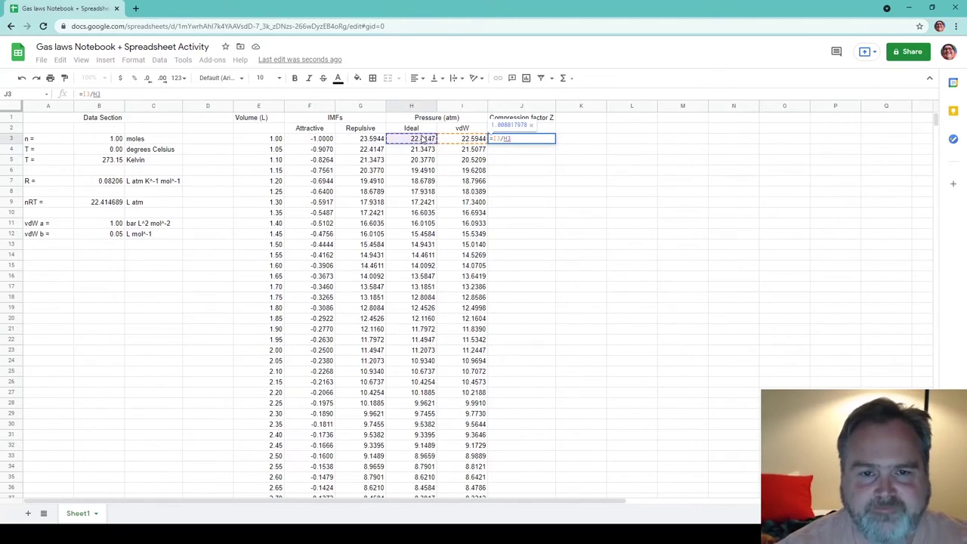
key("Return")
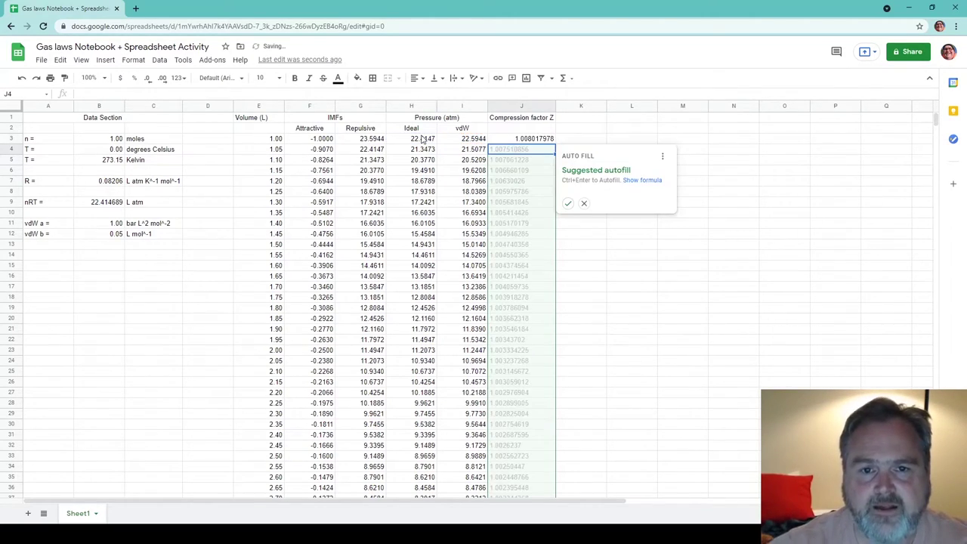
Accept the suggested autofill of the Compression factor Z column and format J3:J83 to show three decimal places.
left_click(565, 201)
key("Up")
key("ctrl+shift+Down")
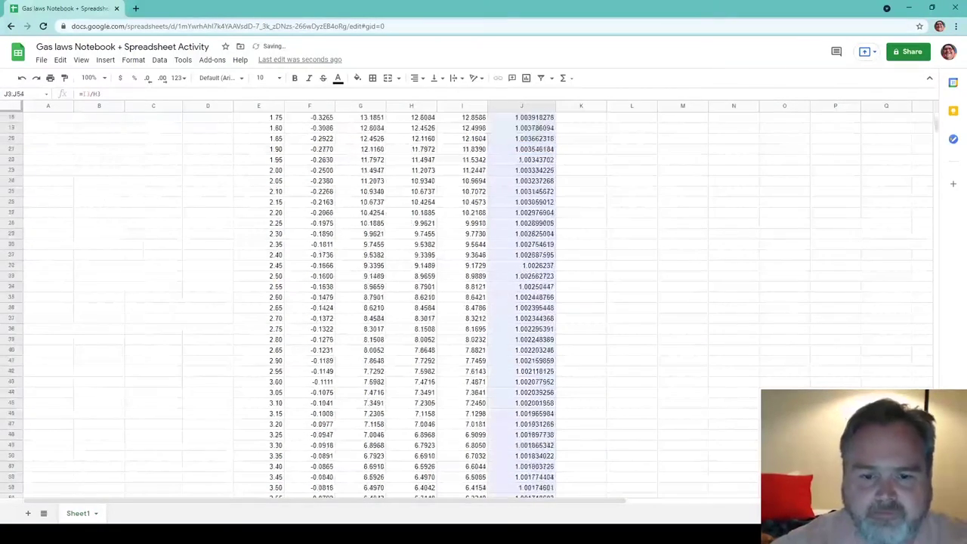
scroll(555, 308, "down", 5)
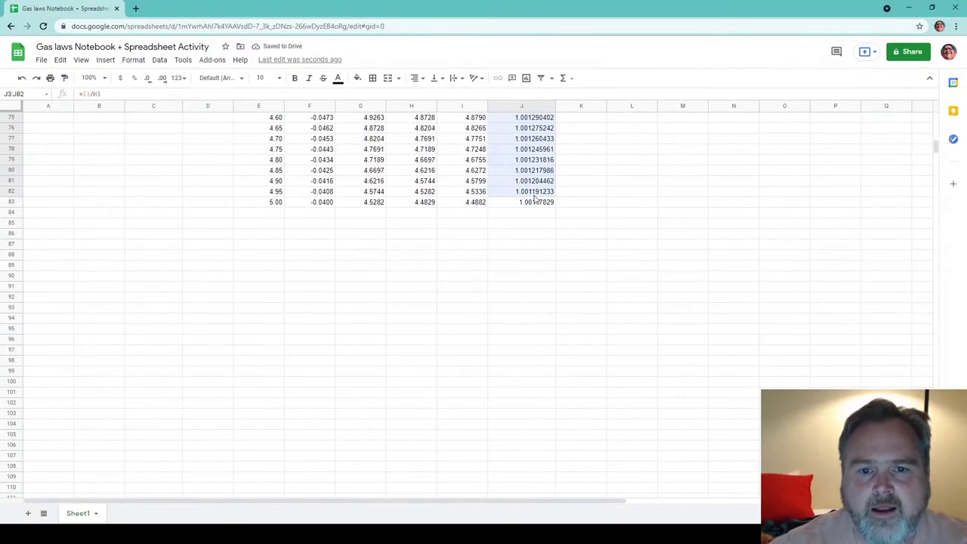
left_click(147, 80)
left_click(147, 80)
left_click(147, 80)
left_click(147, 80)
left_click(147, 80)
left_click(147, 80)
scroll(609, 131, "up", 10)
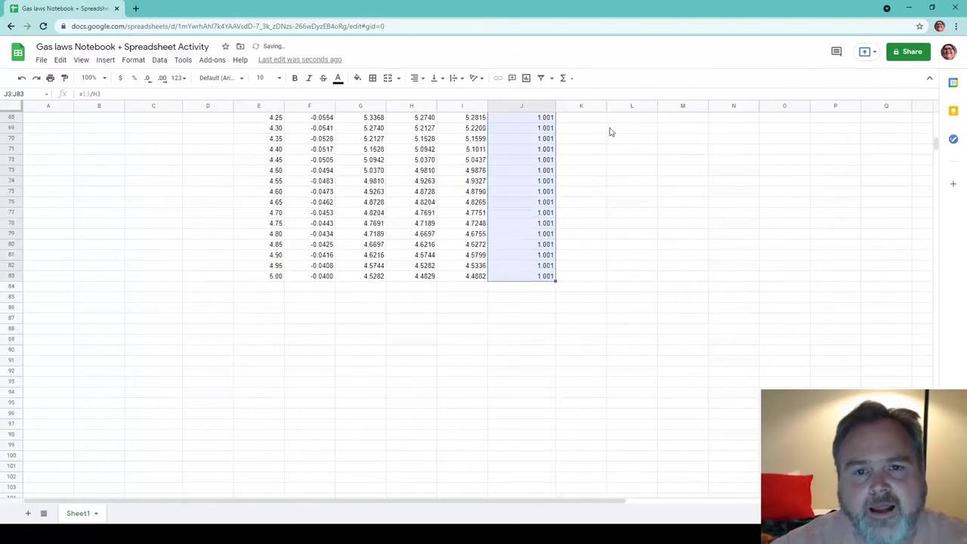
Set both van der Waals constants, vdW a in B11 and vdW b in B12, to 0.
scroll(614, 137, "up", 13)
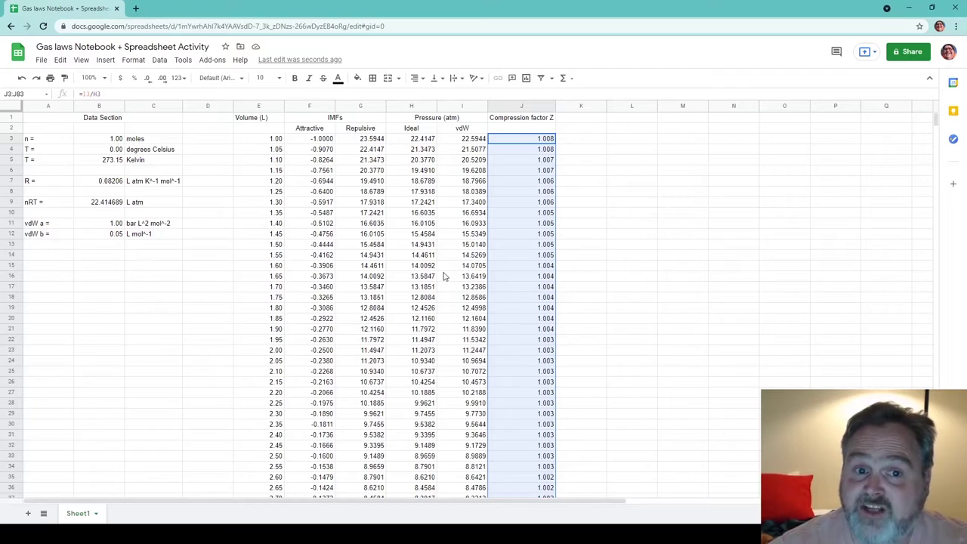
left_click(111, 225)
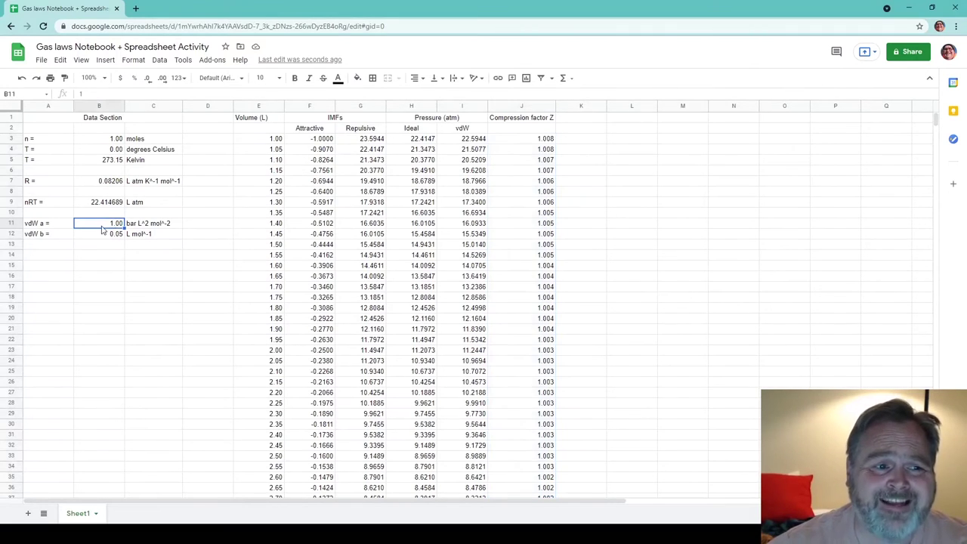
type("0")
key("Return")
type("0")
key("Return")
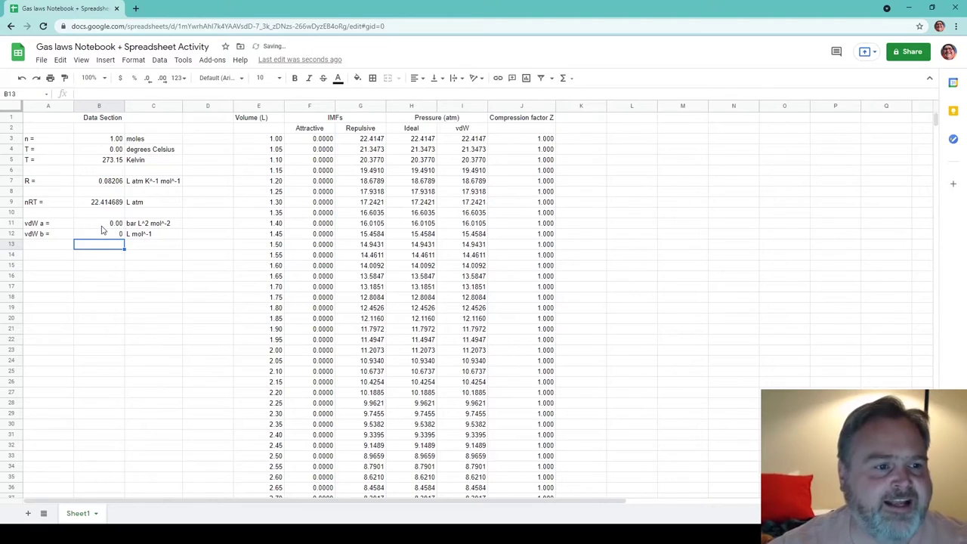
Format the vdW b value in B12 to show two decimal places.
left_click(112, 235)
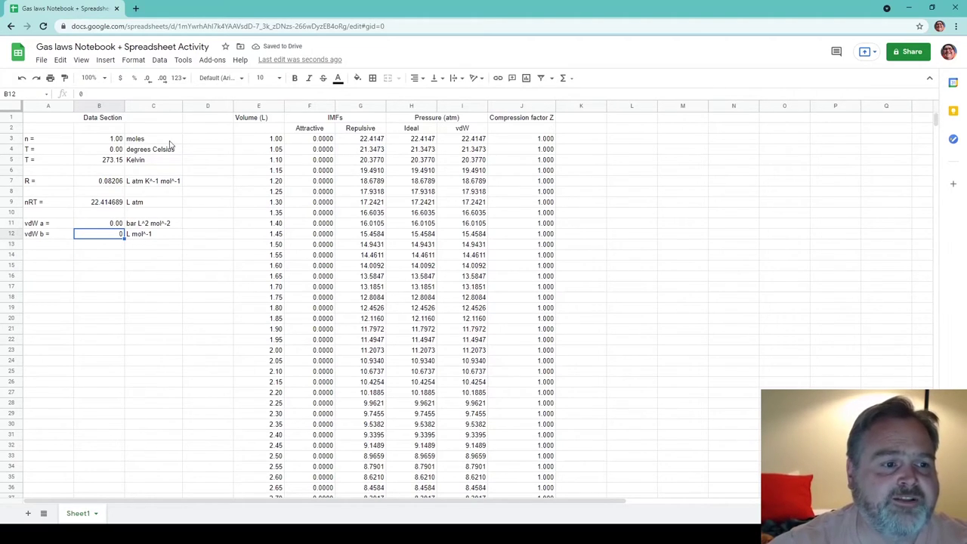
double_click(162, 77)
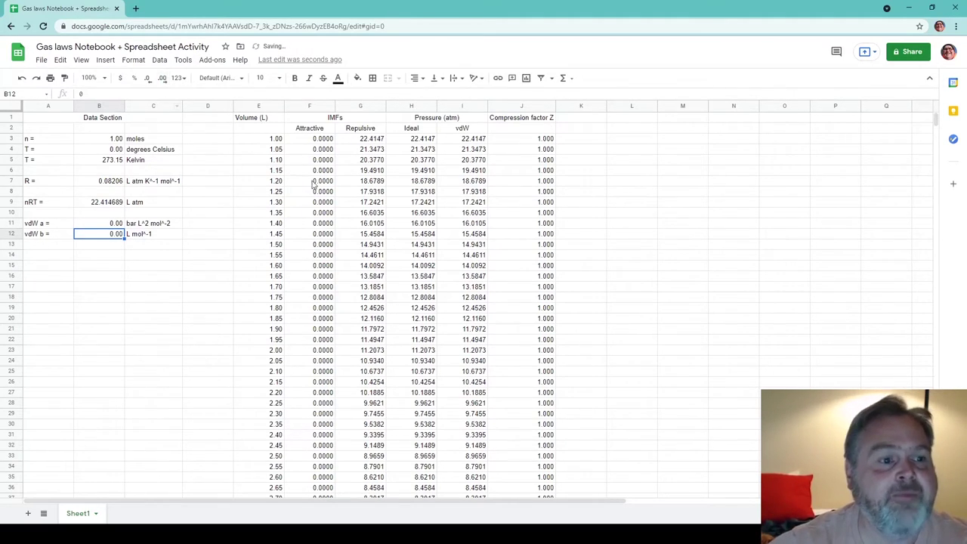
left_click(718, 206)
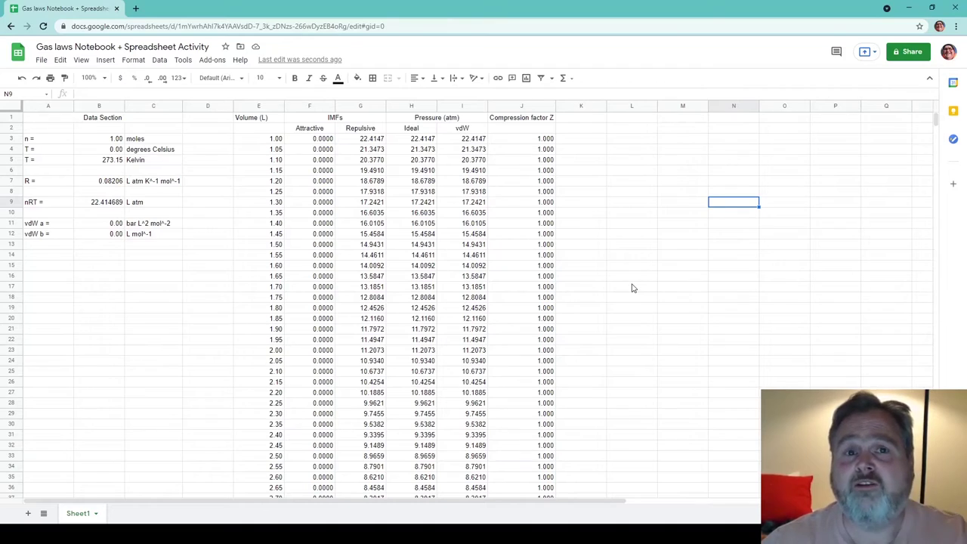
Set the amount of gas n in B3 to 10 moles.
left_click(110, 139)
type("10")
key("Return")
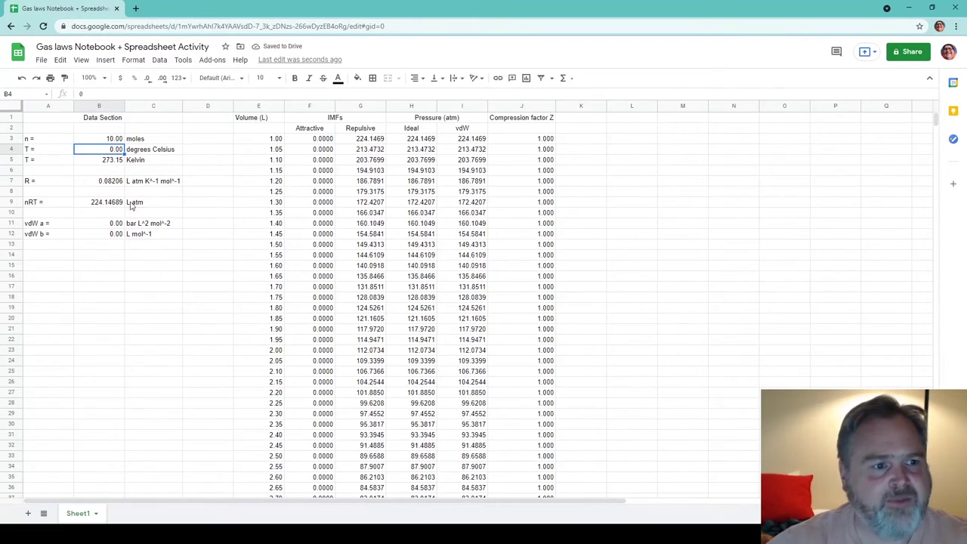
Set vdW a in B11 to 1 and vdW b in B12 to 0.05.
left_click(117, 224)
type("1")
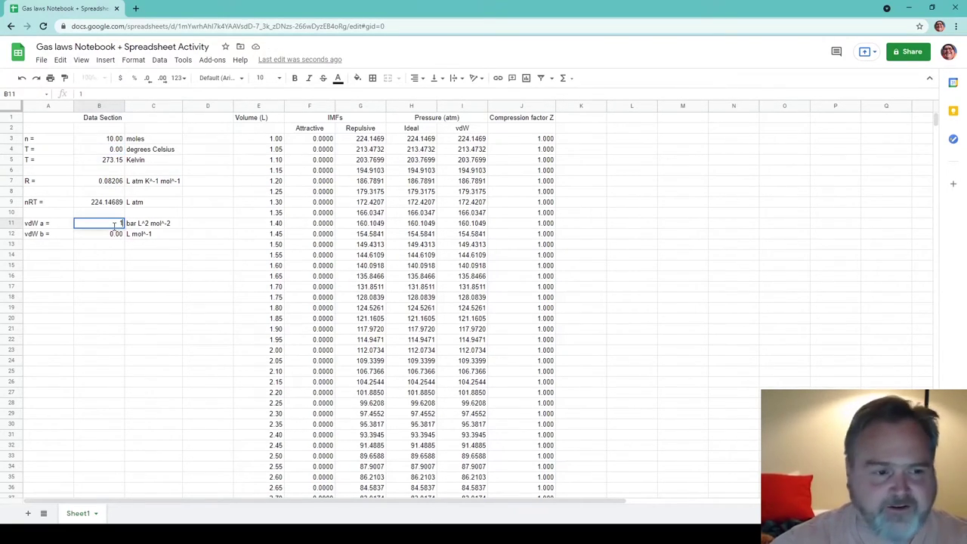
key("Return")
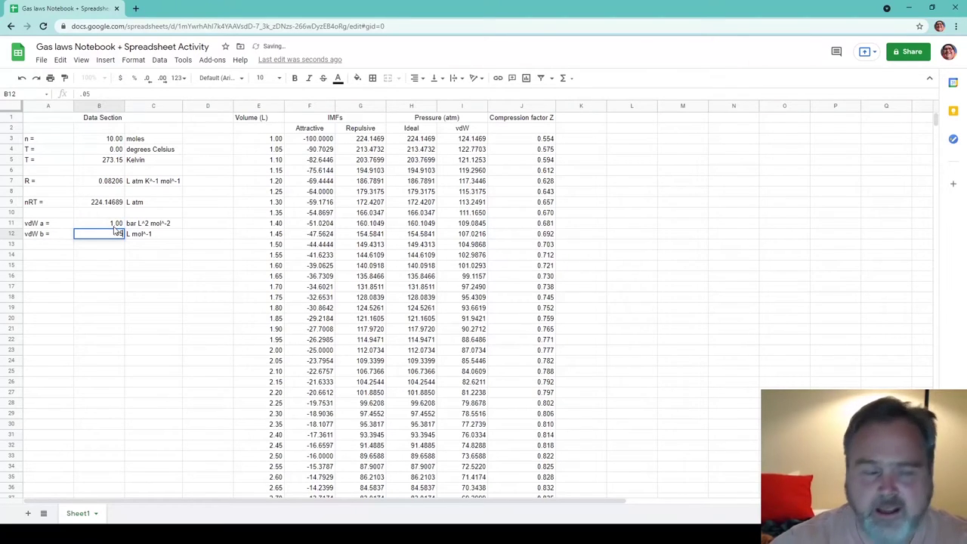
type(".05")
key("Return")
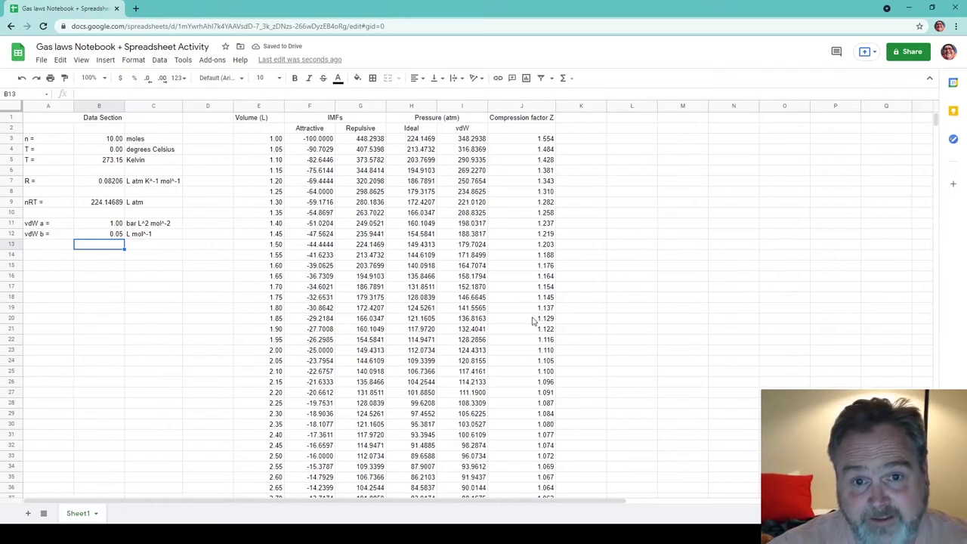
Set the Celsius temperature in B4 to 500 degrees.
left_click(114, 154)
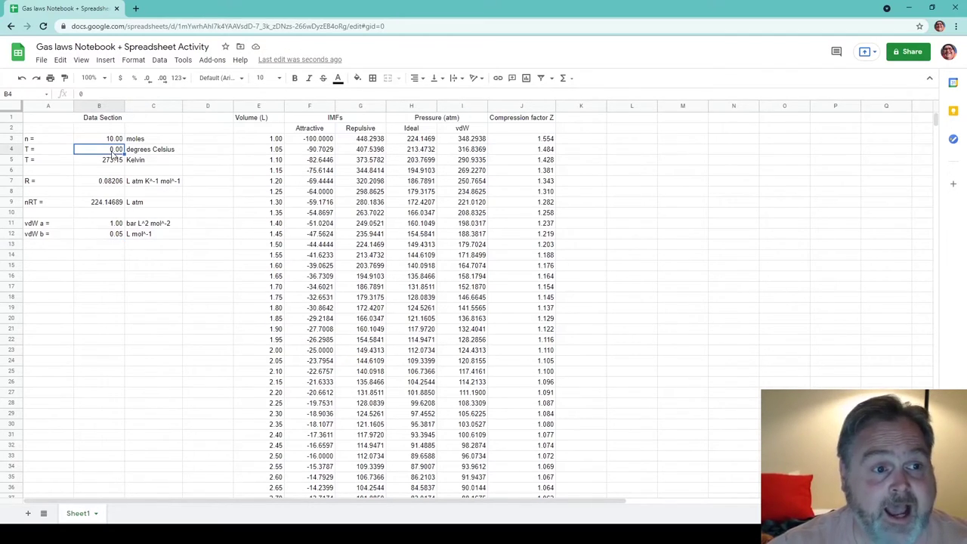
type("500")
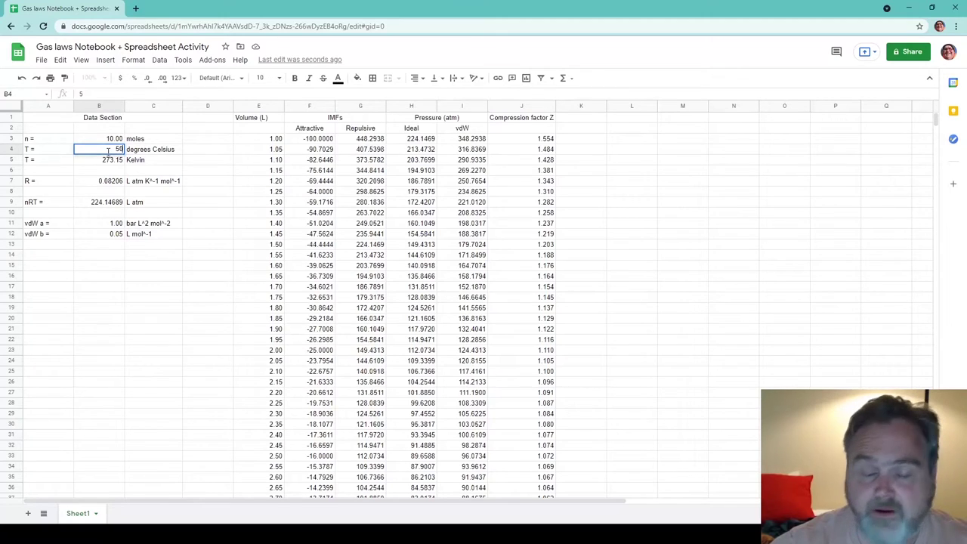
key("Return")
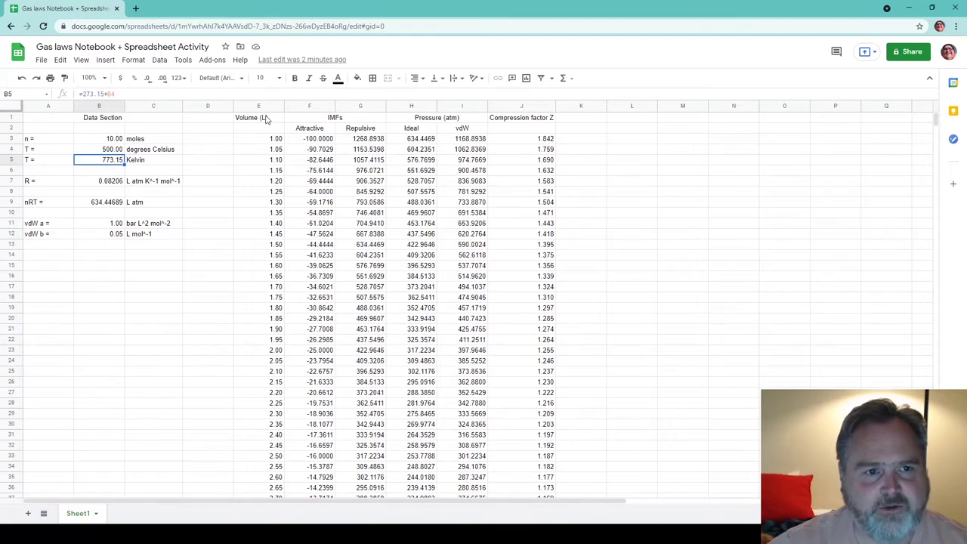
Insert a line chart from the volume range E1:E83 and the ideal and vdW pressure range H1:I83.
left_click_drag(265, 119, 270, 236)
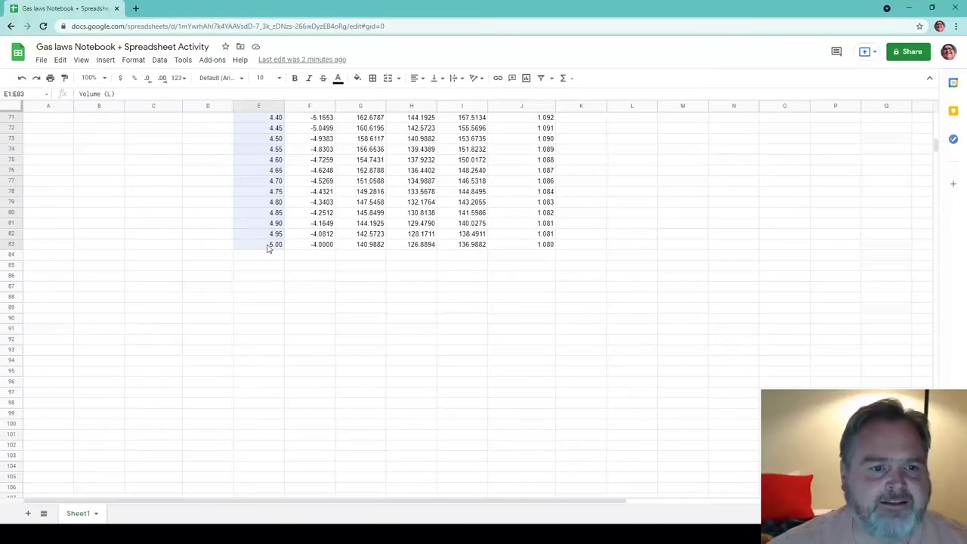
scroll(280, 215, "up", 5)
scroll(283, 204, "up", 10)
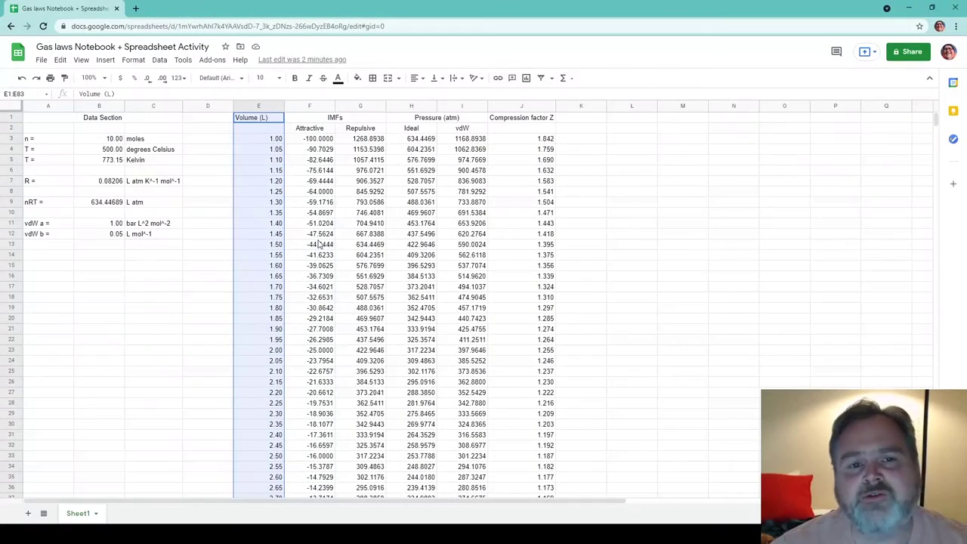
left_click_drag(413, 120, 453, 282)
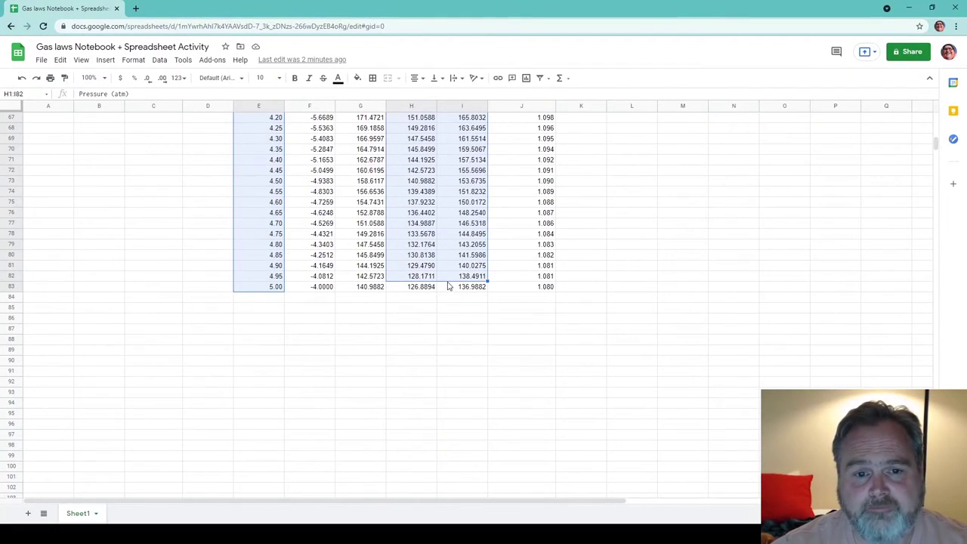
left_click_drag(488, 286, 488, 288)
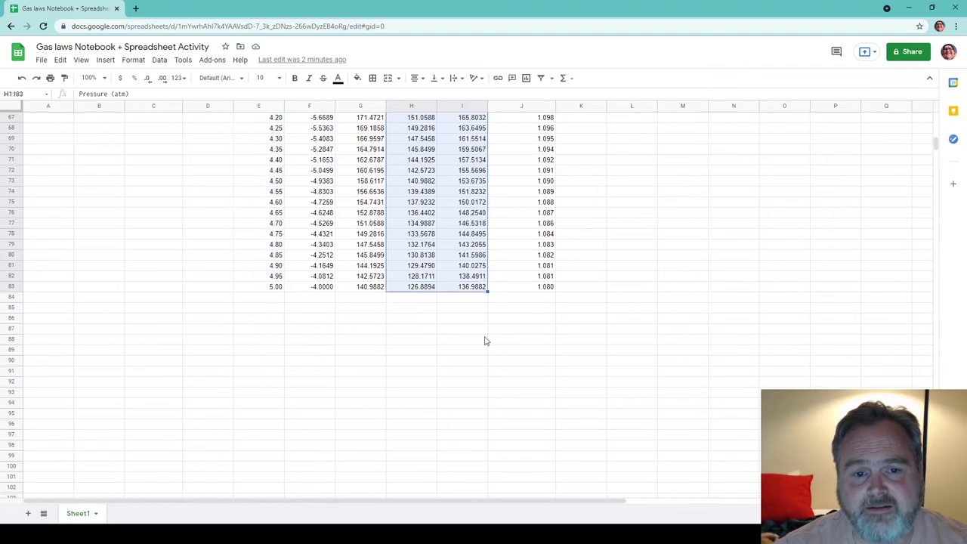
left_click_drag(273, 288, 265, 118)
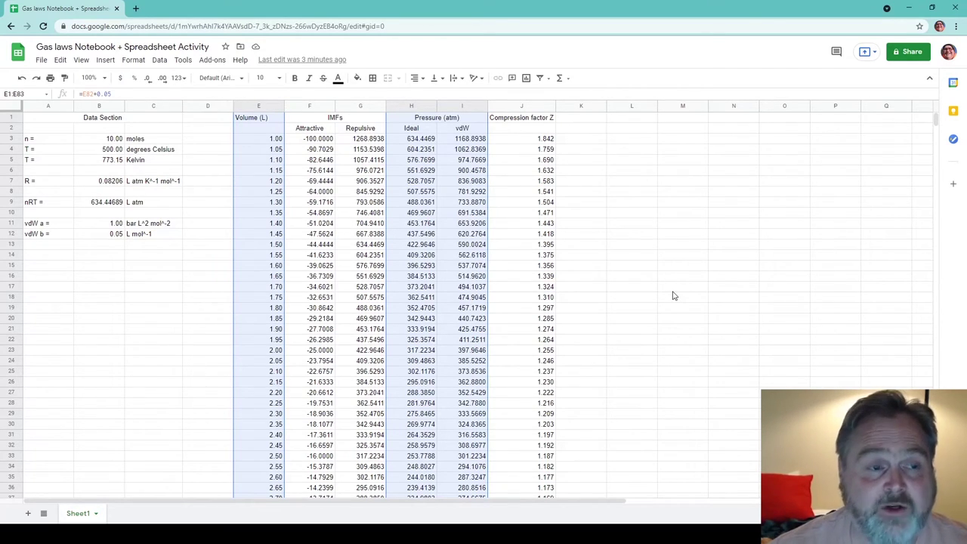
left_click(106, 60)
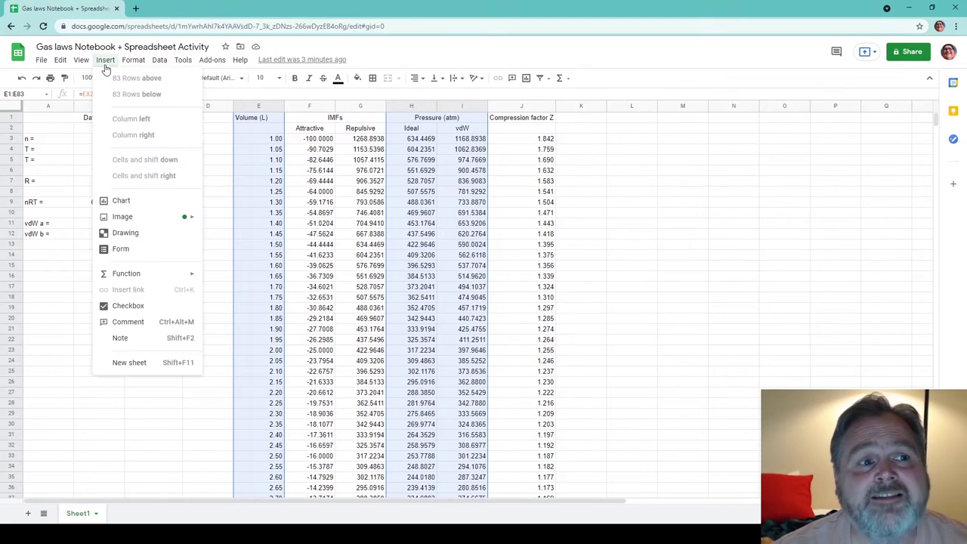
left_click(131, 201)
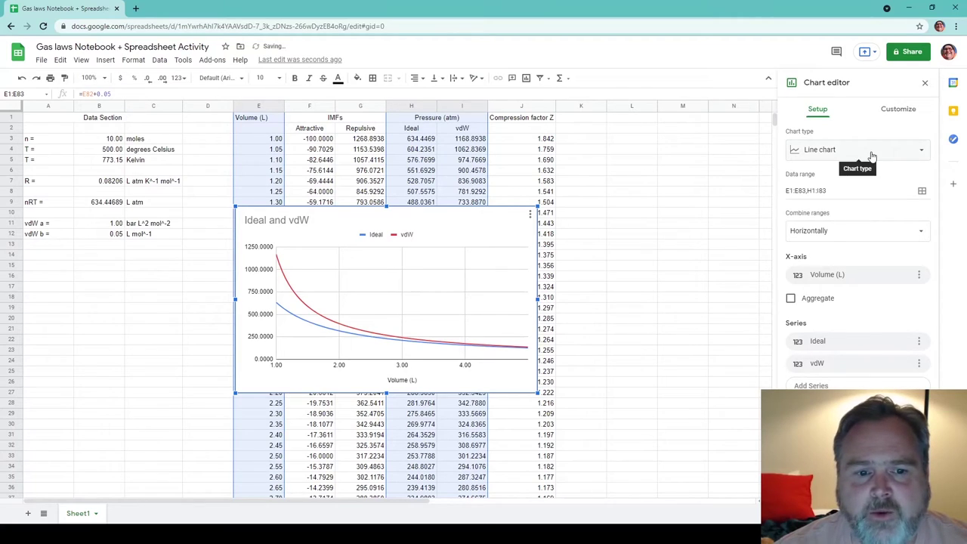
Move the ideal and vdW pressure chart to its own sheet, keeping the line chart type.
left_click(871, 155)
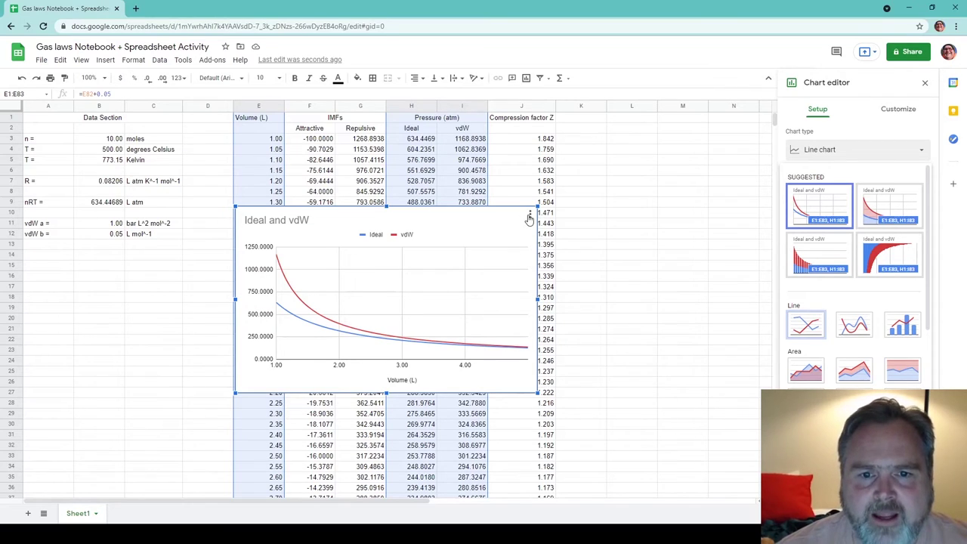
left_click(531, 217)
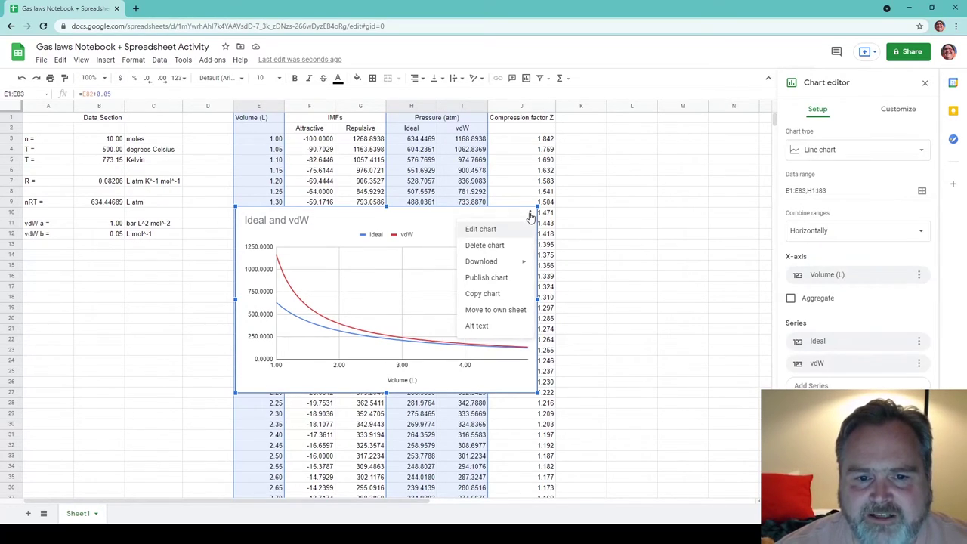
left_click(505, 310)
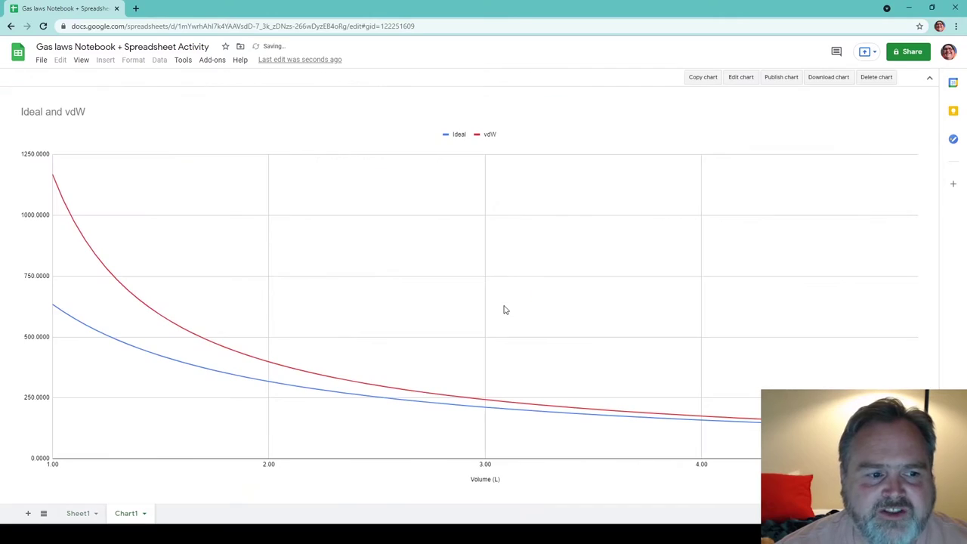
Rename the new chart sheet as PV graph and return to the data sheet.
left_click(145, 514)
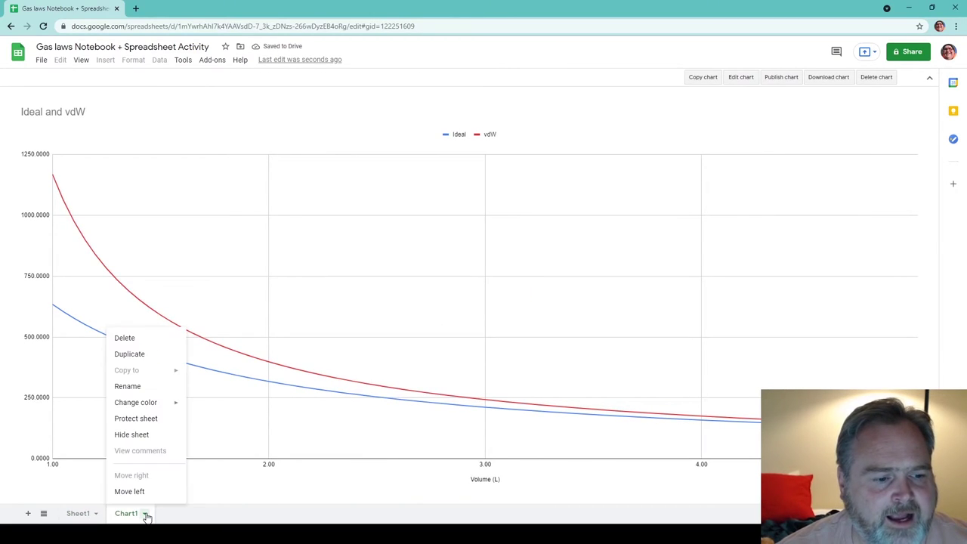
left_click(129, 386)
type("PV ")
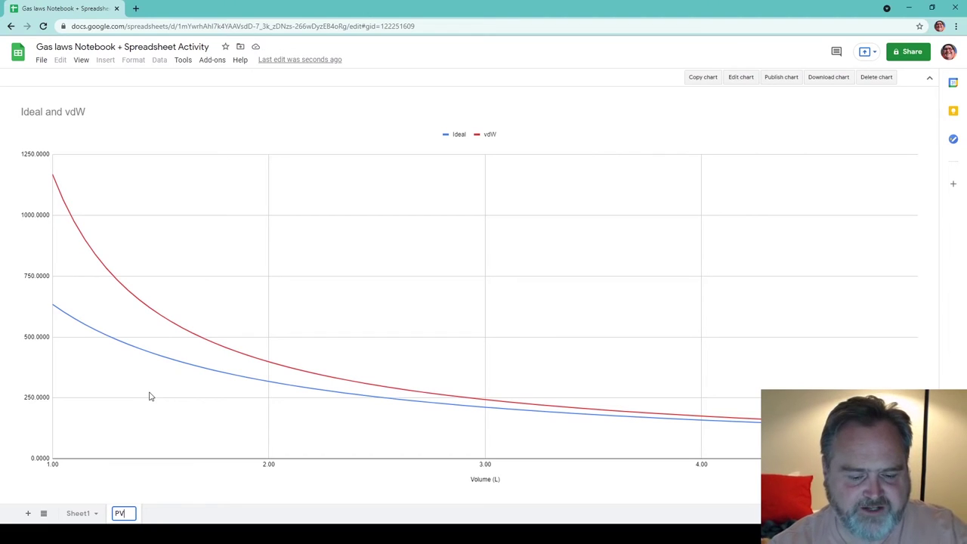
type("graph")
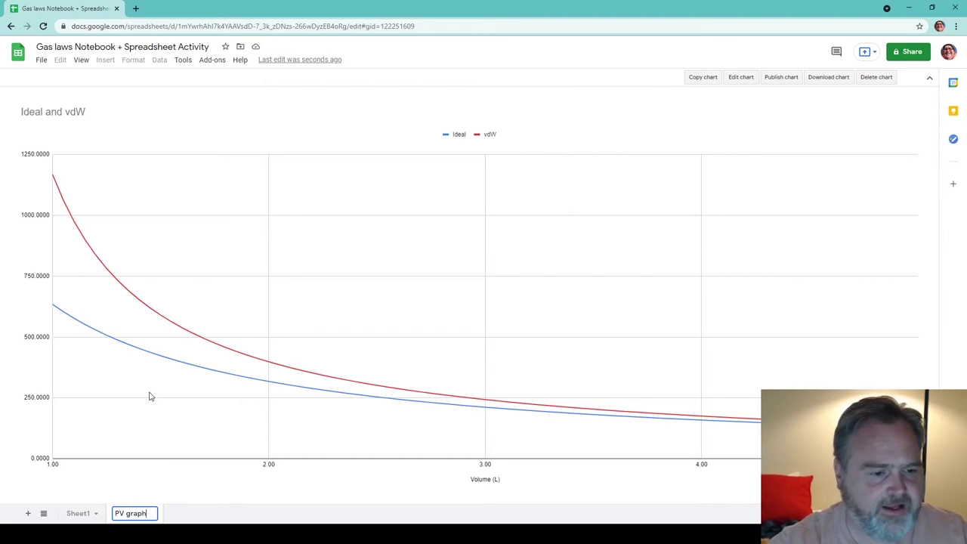
left_click(85, 513)
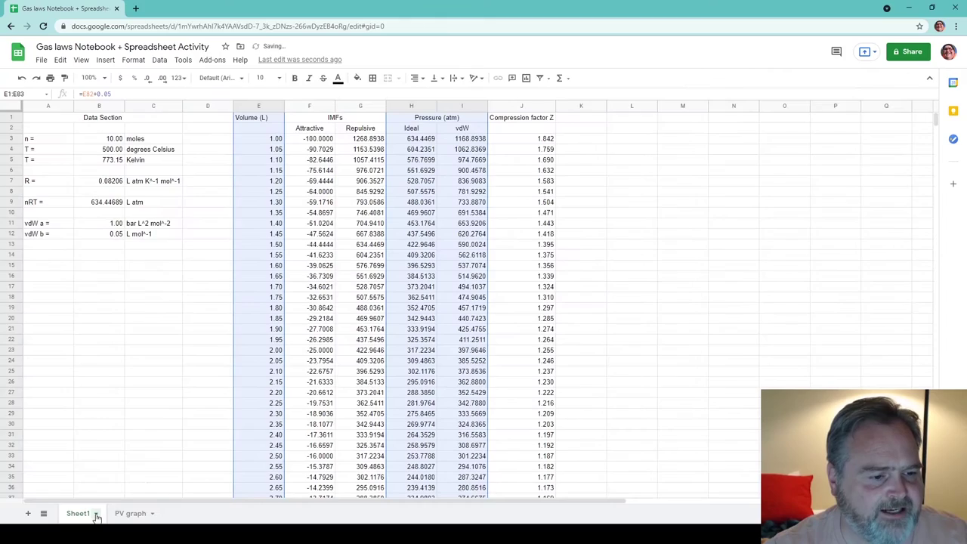
Rename the data sheet as Calculations.
left_click(96, 513)
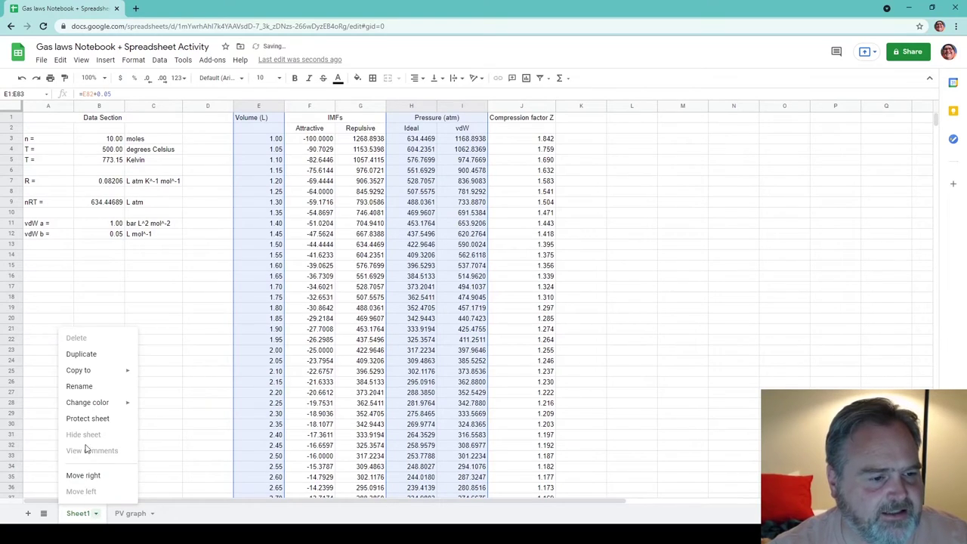
left_click(91, 385)
type("Calculat")
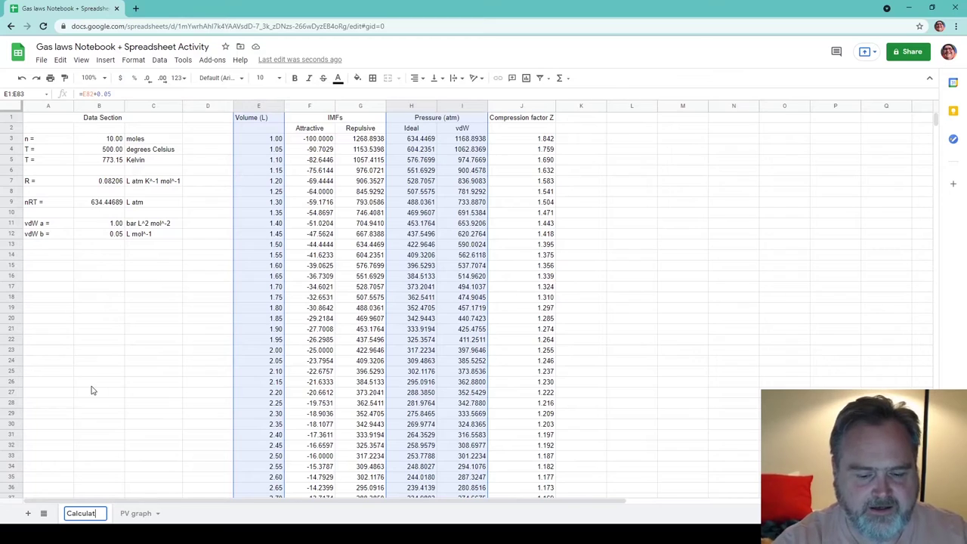
type("ions")
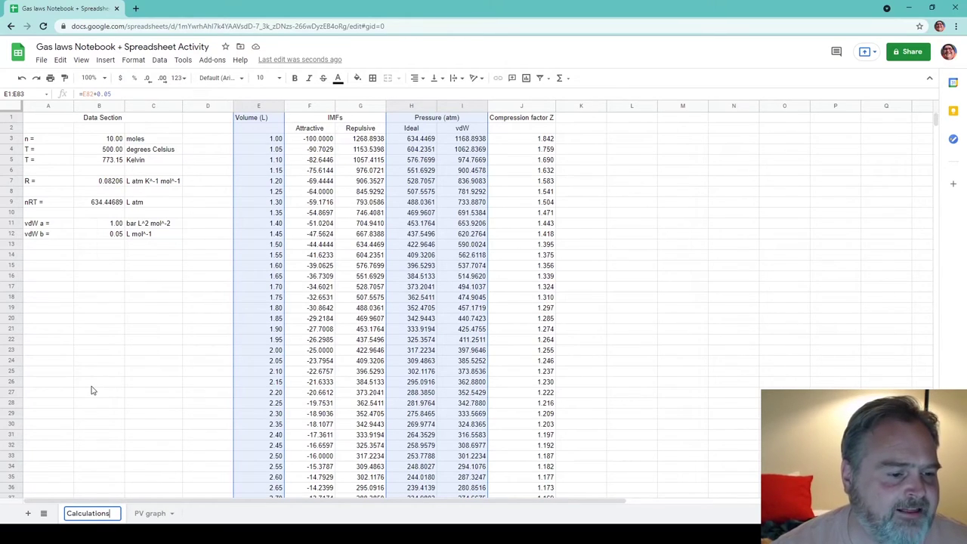
key("Return")
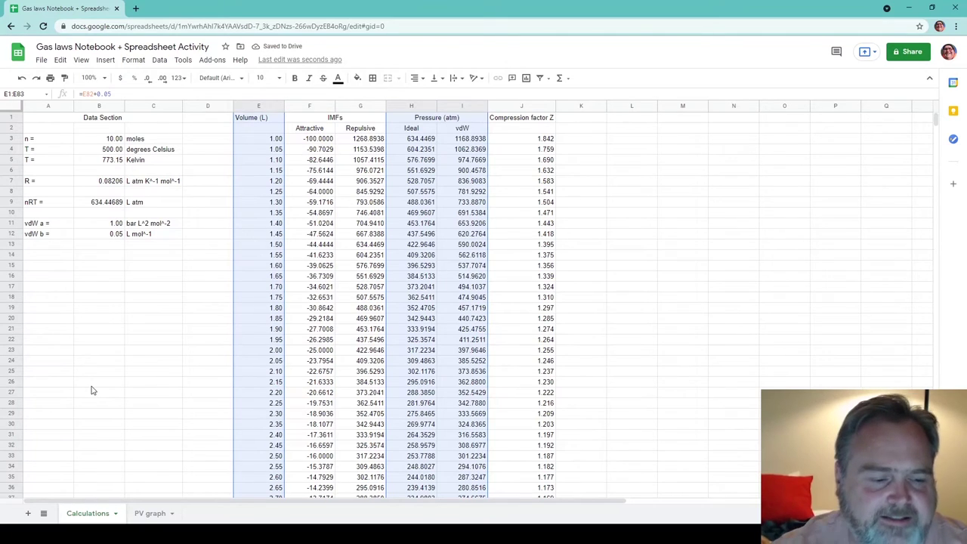
View the chart on the PV graph sheet and go back to the Calculations sheet.
left_click(150, 514)
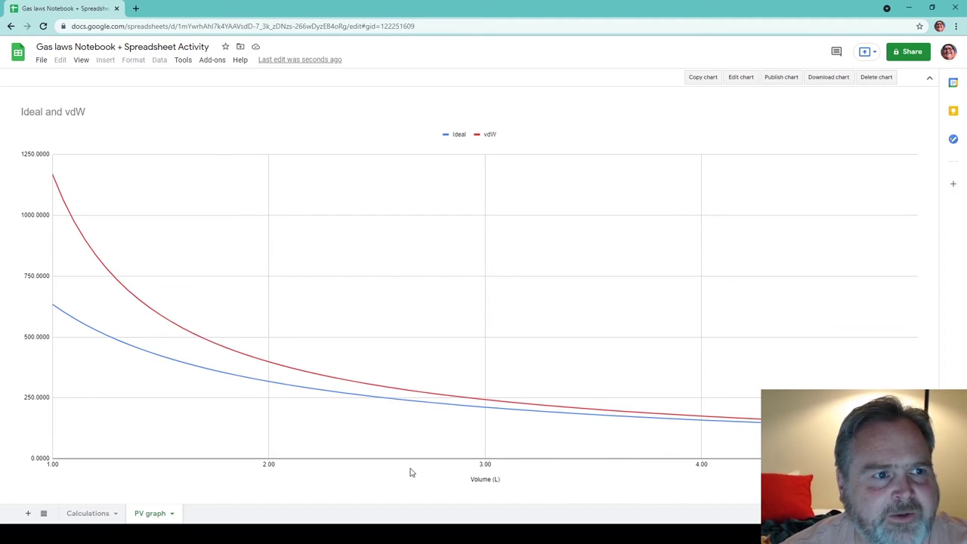
left_click(87, 514)
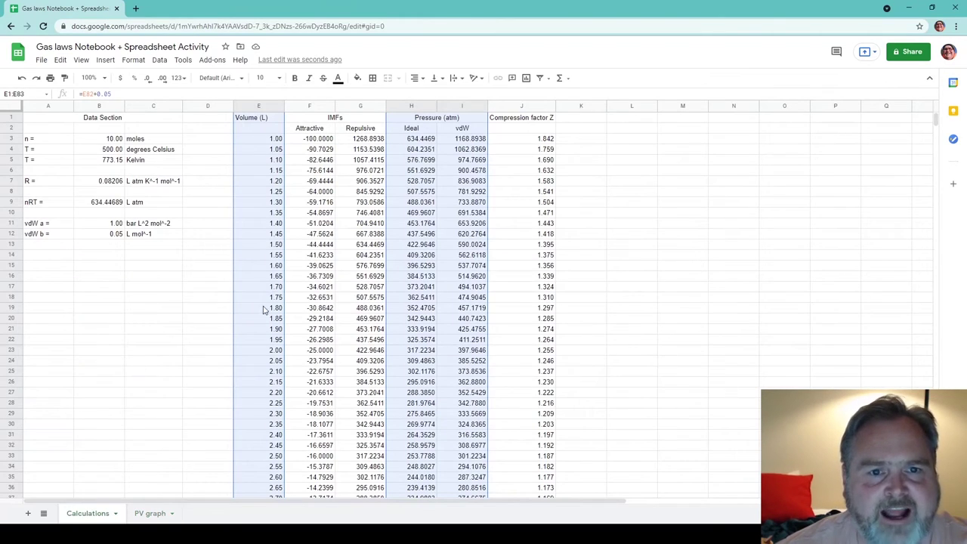
Insert a chart of compression factor Z against volume from the ranges E1:E83 and J1:J83.
left_click(636, 257)
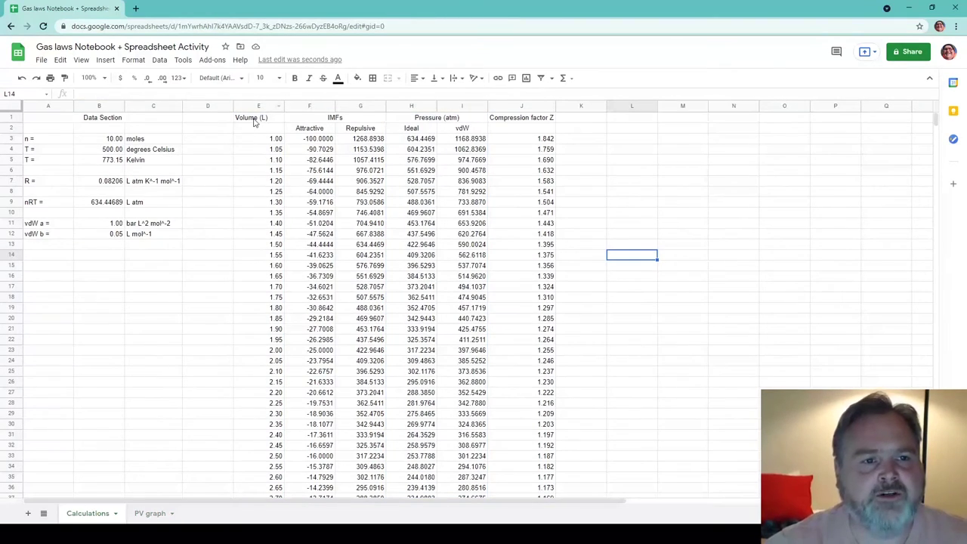
left_click_drag(255, 122, 255, 279)
scroll(793, 218, "up", 15)
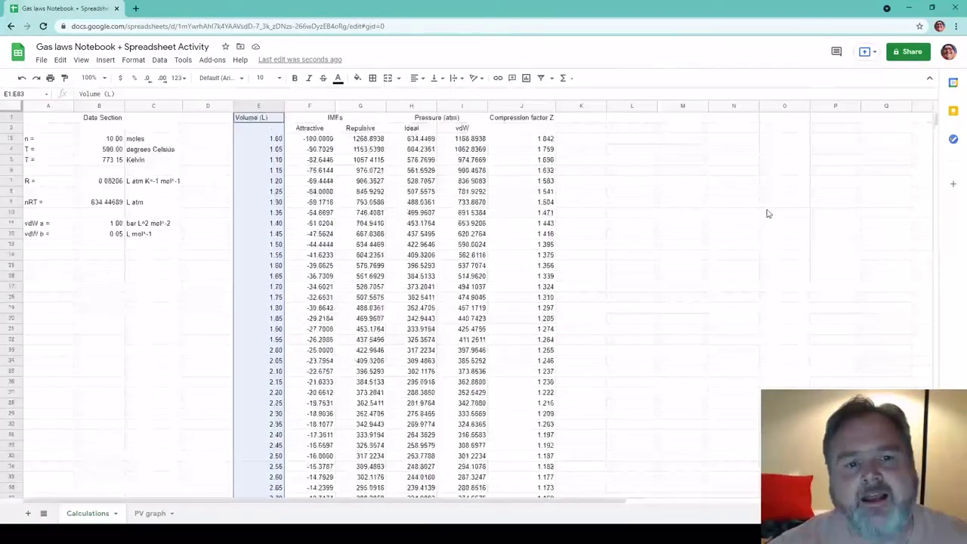
left_click(541, 121, "ctrl")
left_click_drag(534, 202, 528, 277)
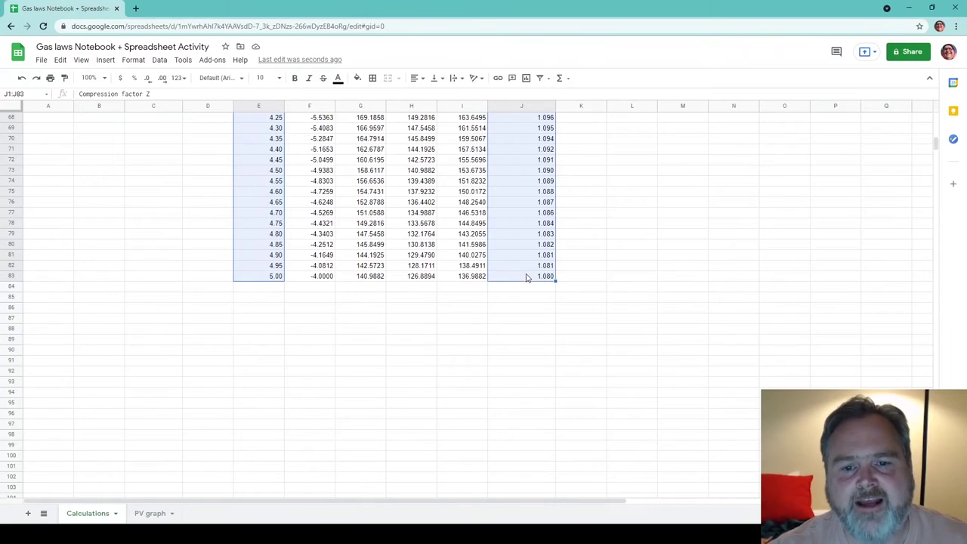
left_click(105, 59)
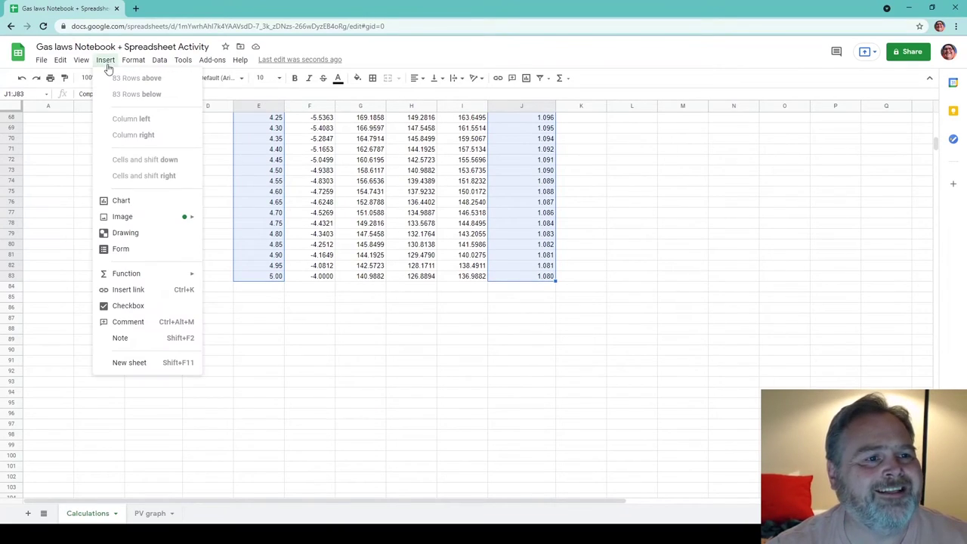
left_click(127, 201)
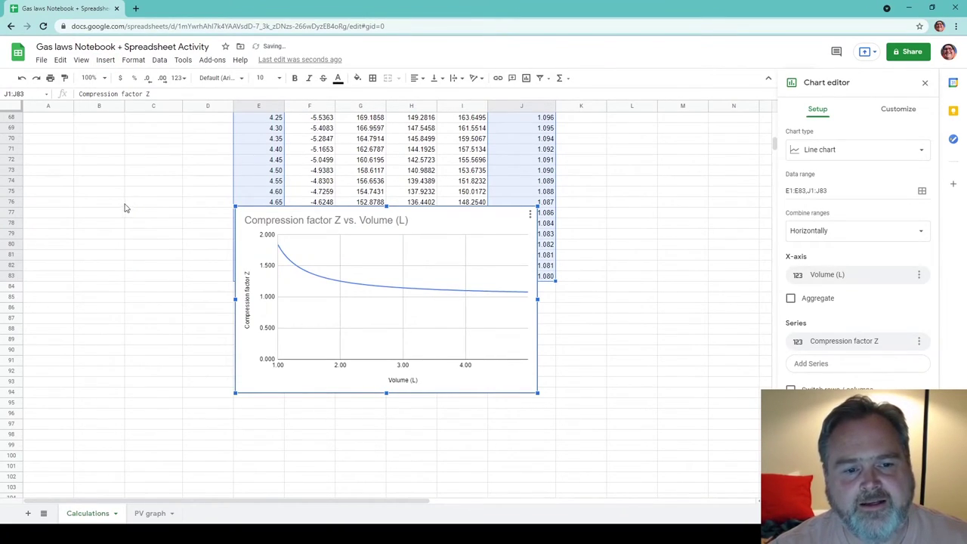
Keep the line chart type and move the compression factor chart to its own sheet.
left_click(810, 151)
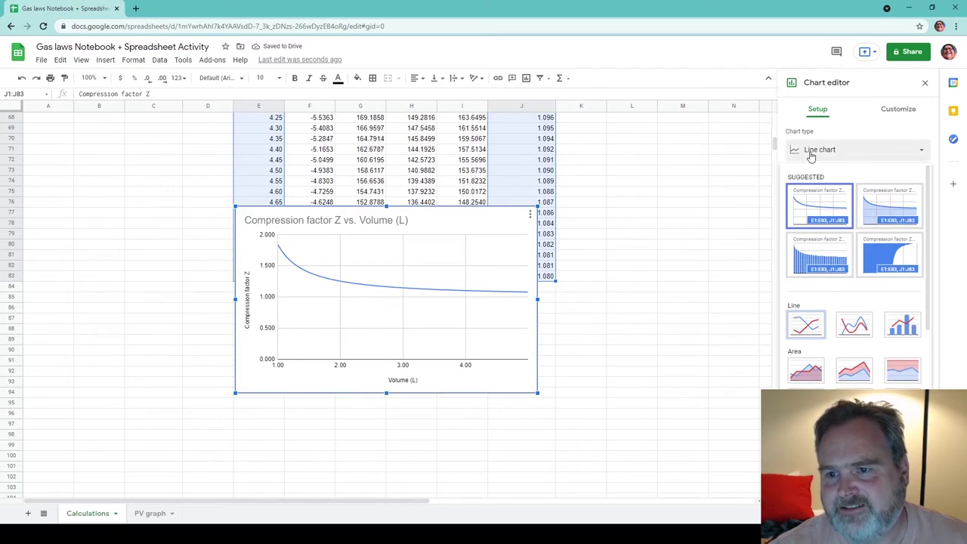
left_click(813, 155)
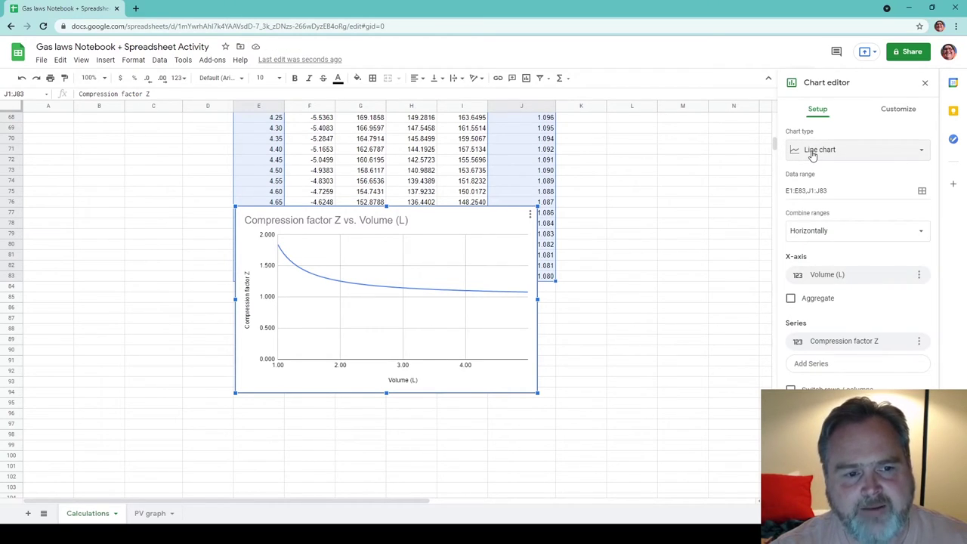
left_click(531, 215)
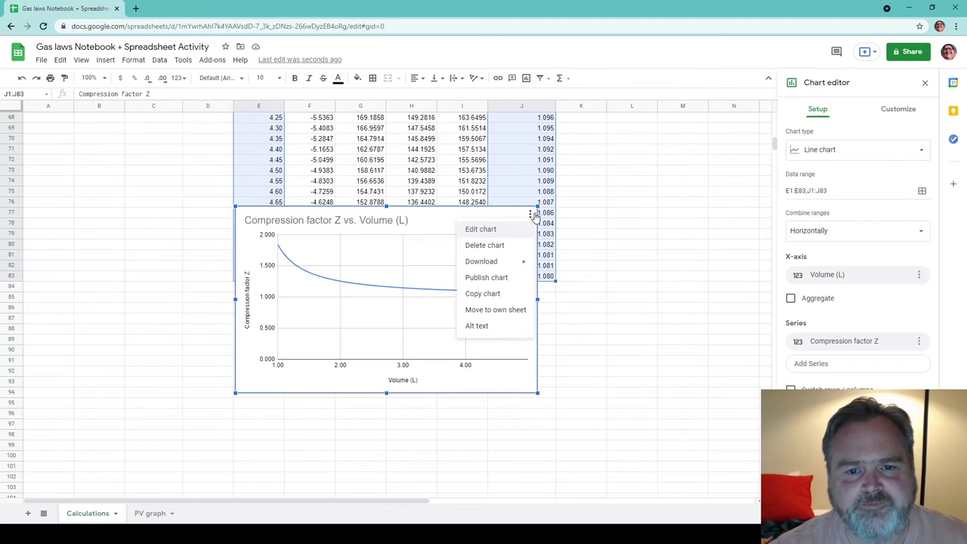
left_click(503, 311)
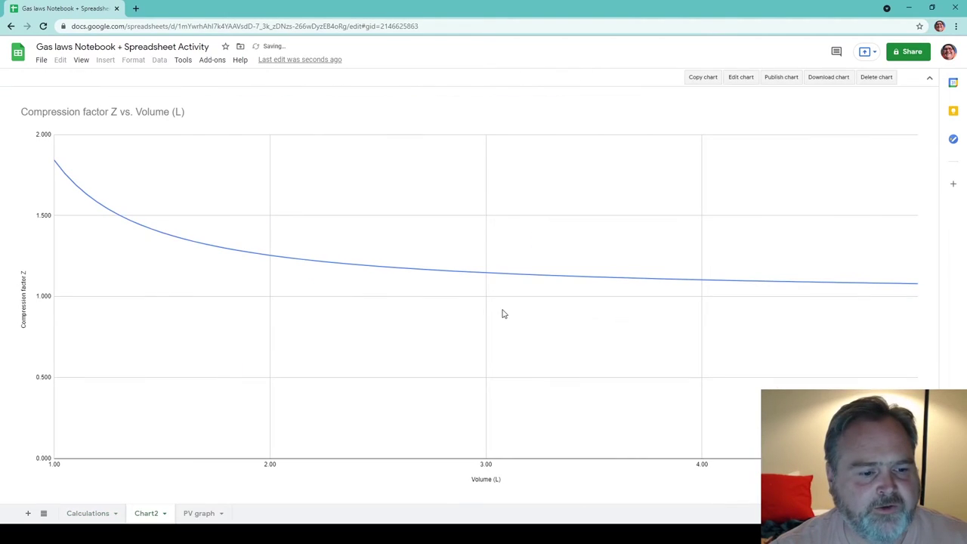
Rename the new chart sheet as Compression factor graph.
double_click(148, 513)
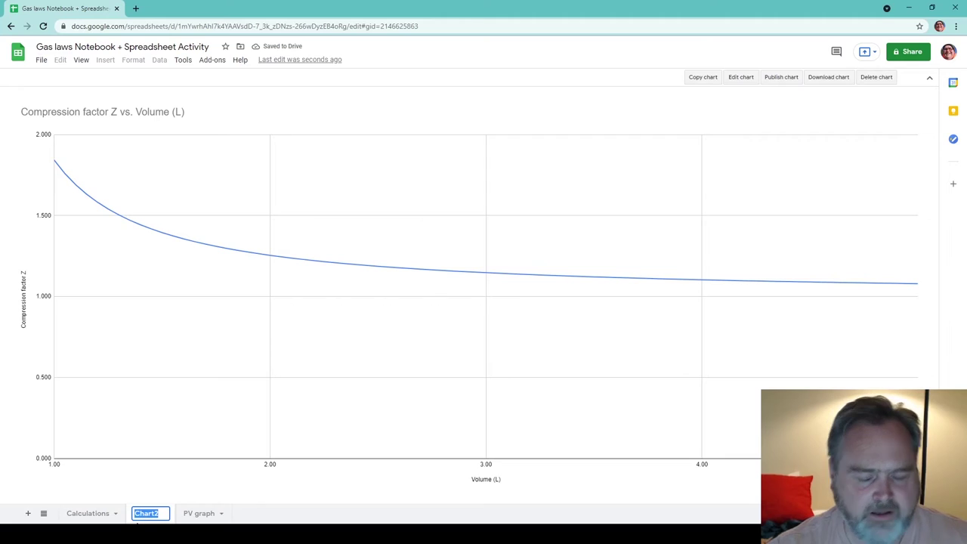
type("Compre")
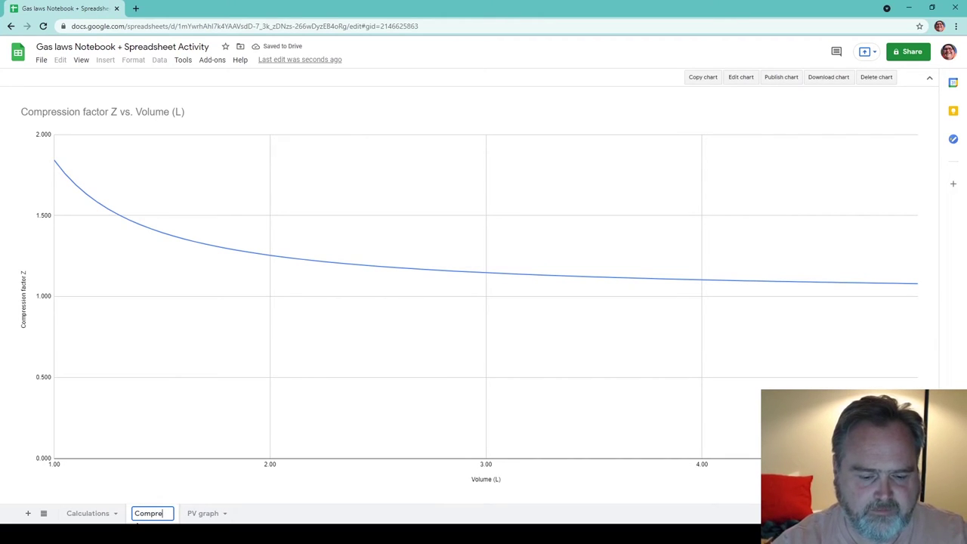
type("ssion facto")
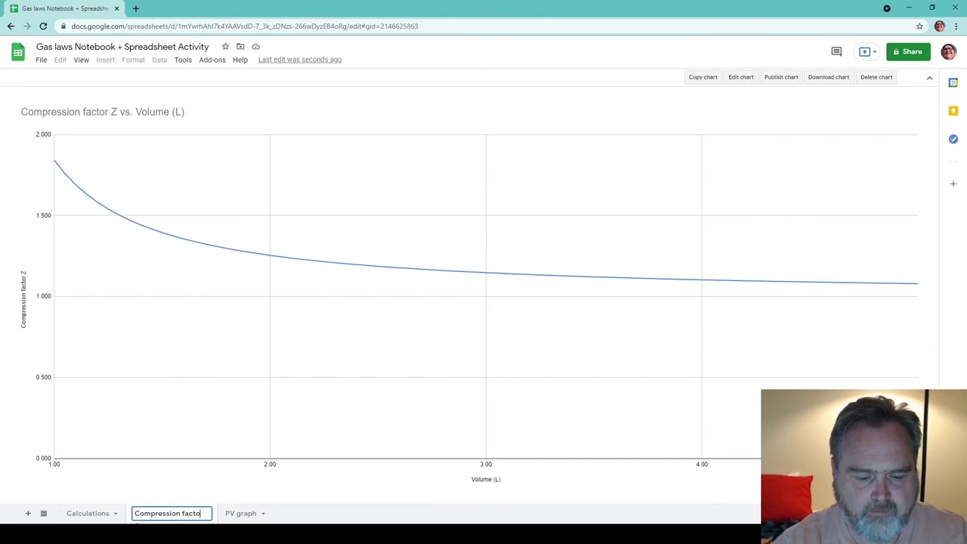
type("r g")
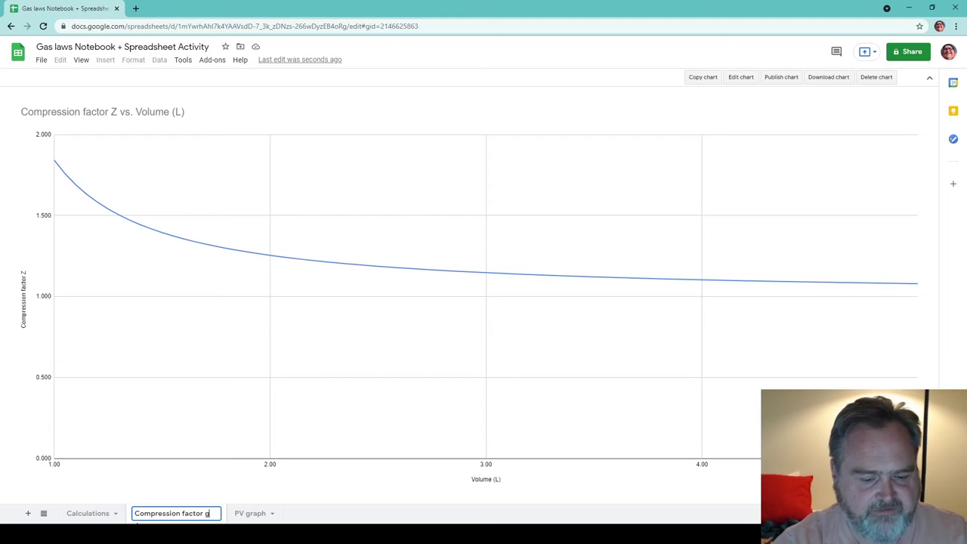
type("raph")
key("Return")
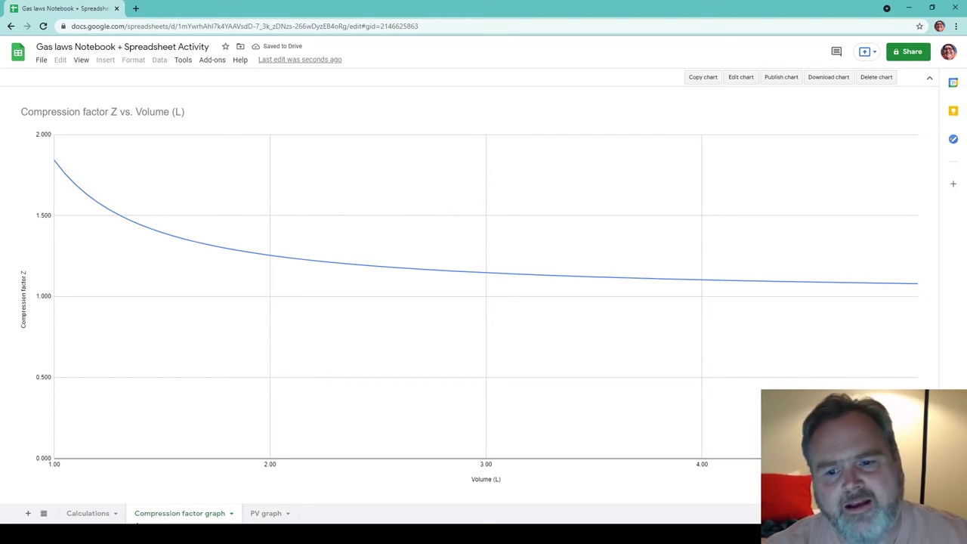
On the Calculations sheet, set n to 1 mole and the temperature to 0 degrees Celsius.
left_click(84, 514)
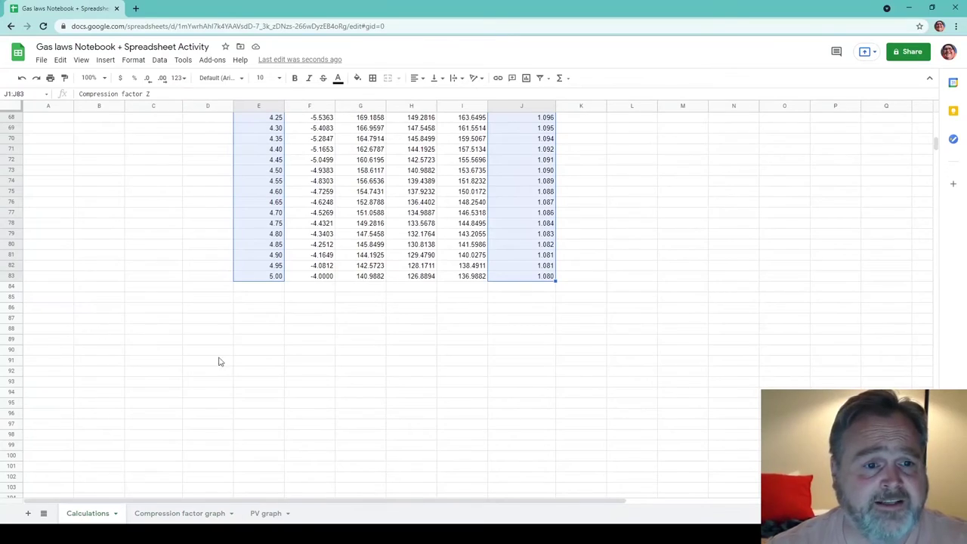
scroll(119, 345, "up", 5)
scroll(121, 329, "up", 5)
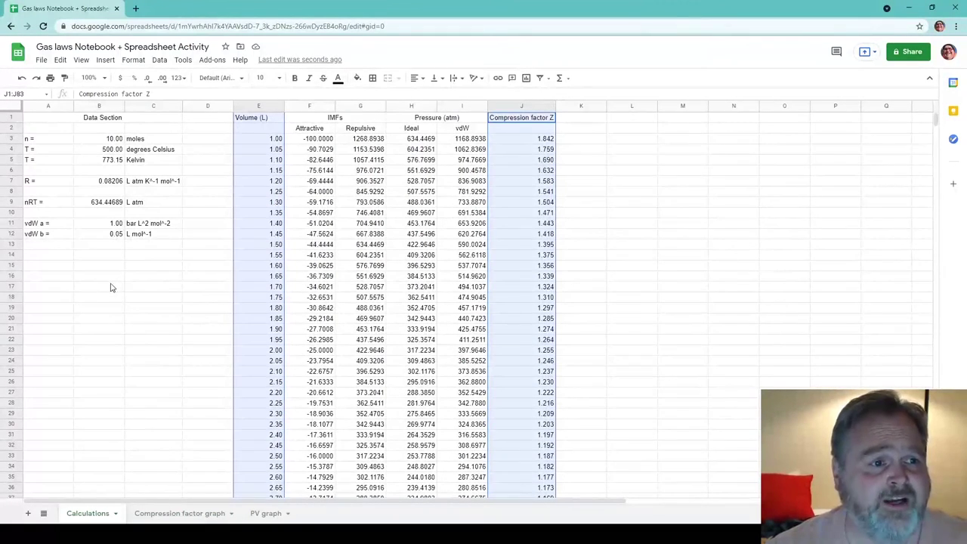
left_click(114, 140)
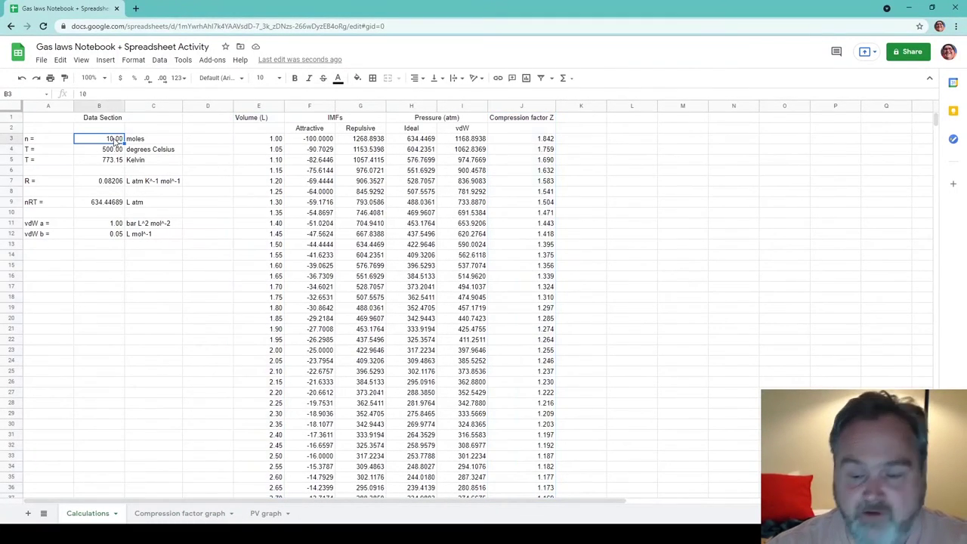
type("1")
key("Return")
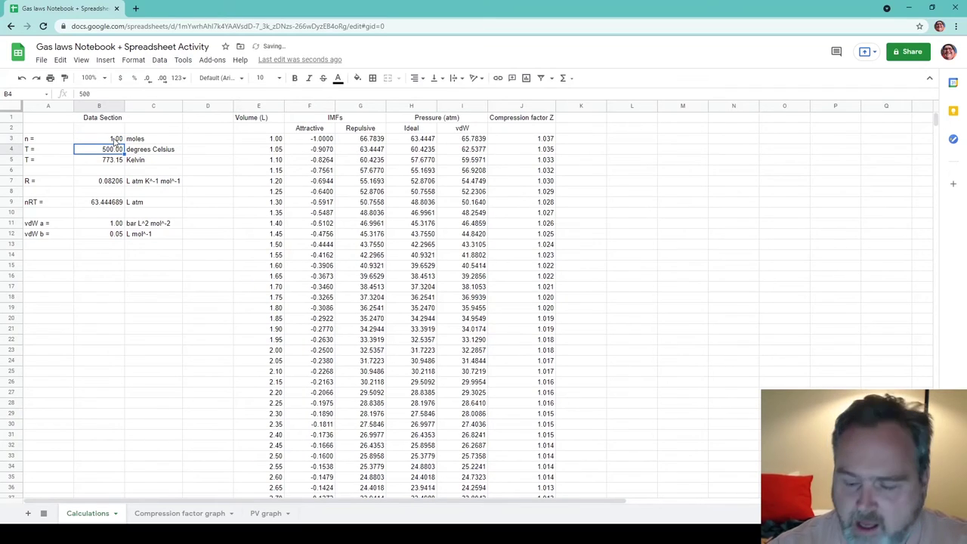
type("0")
key("Return")
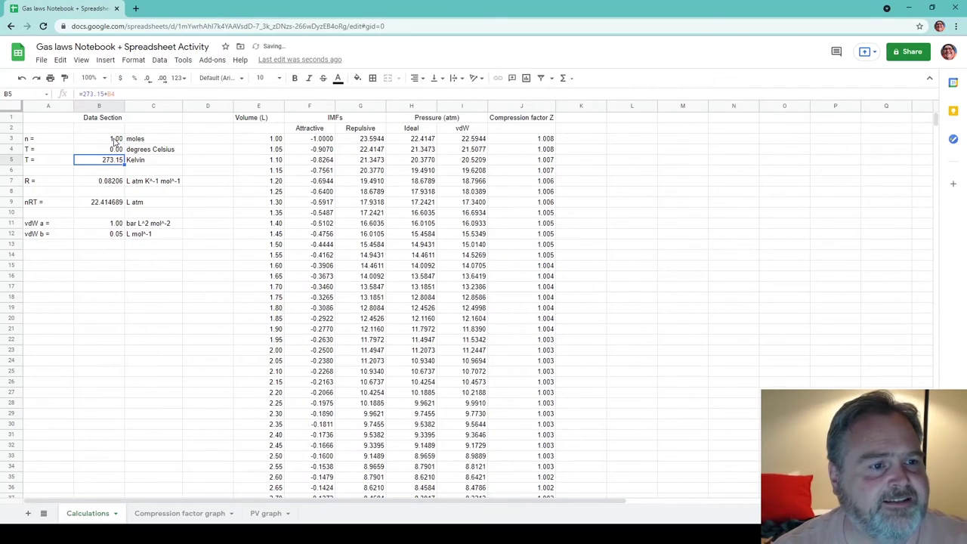
Go to the vdW a value in the data section and reload the spreadsheet file.
key("Down")
key("Down")
key("Down")
key("Down")
key("Down")
key("Down")
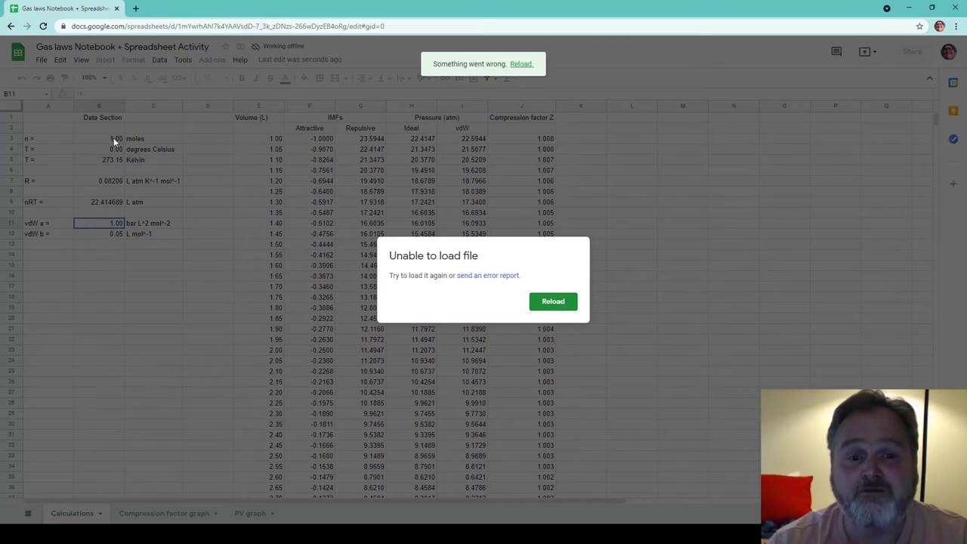
left_click(551, 303)
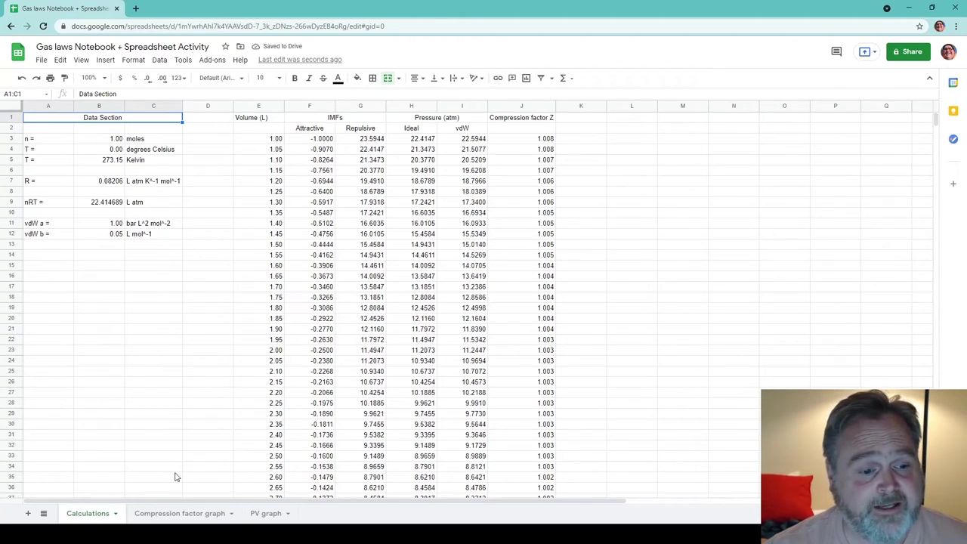
View the updated charts on the Compression factor graph and PV graph sheets, then return to the Calculations sheet.
left_click(185, 514)
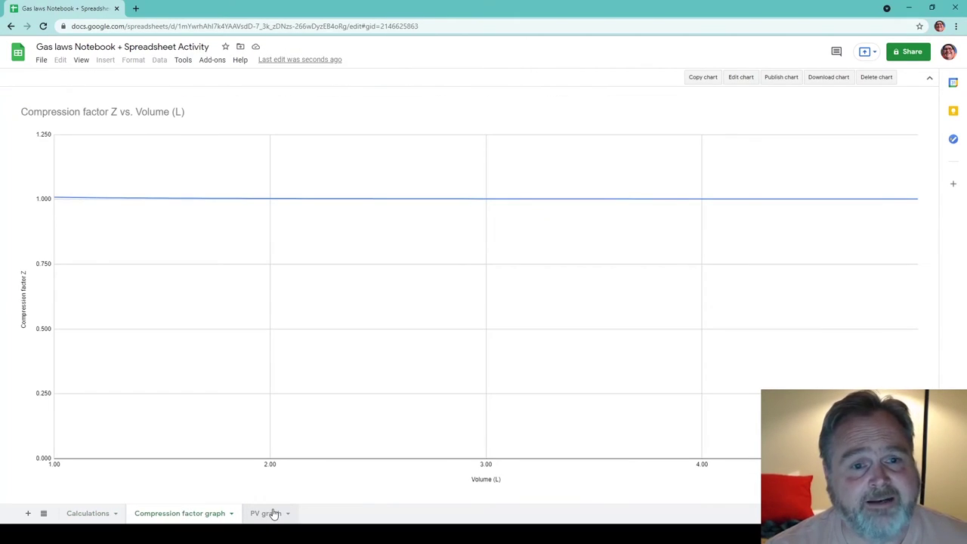
left_click(268, 514)
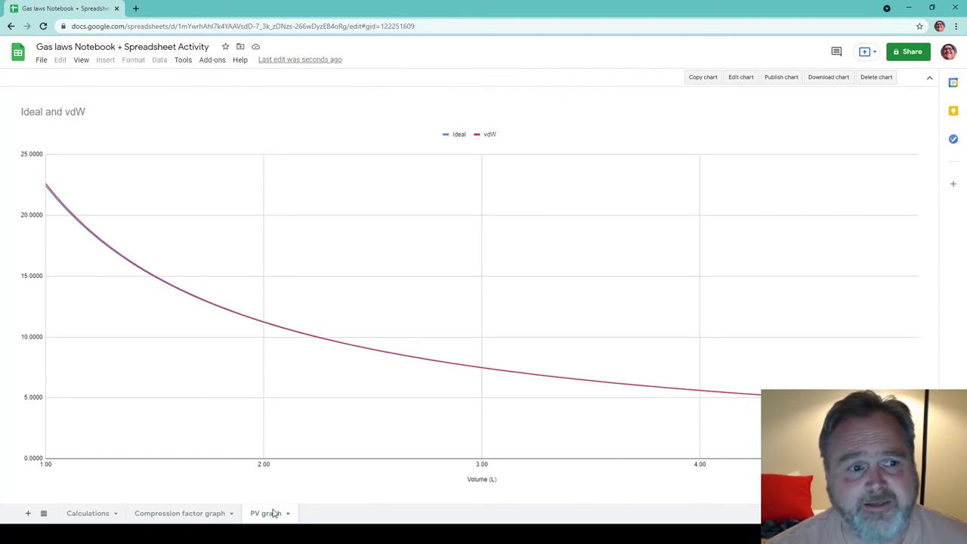
left_click(91, 513)
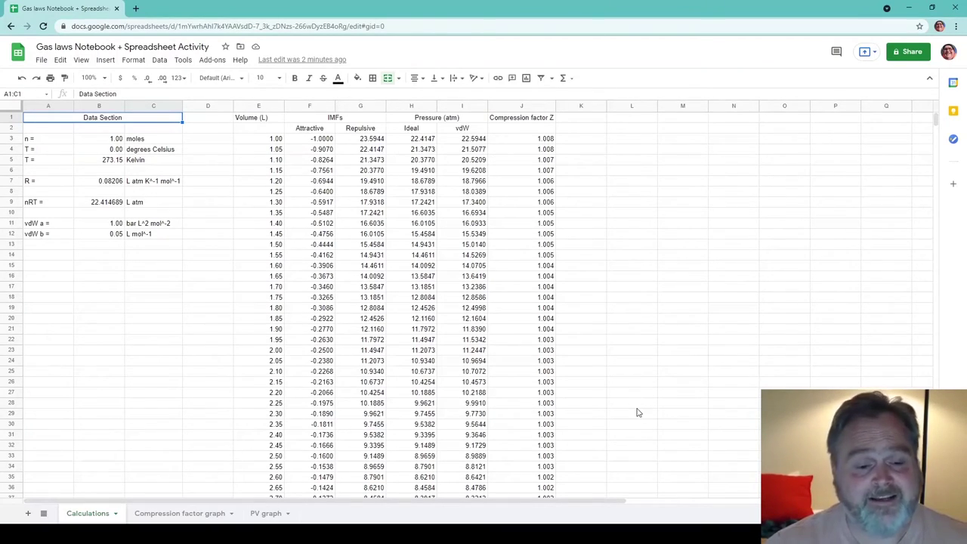
Add horizontal-axis minor gridlines with a minor count of 2 and major ticks to the PV graph.
left_click(264, 513)
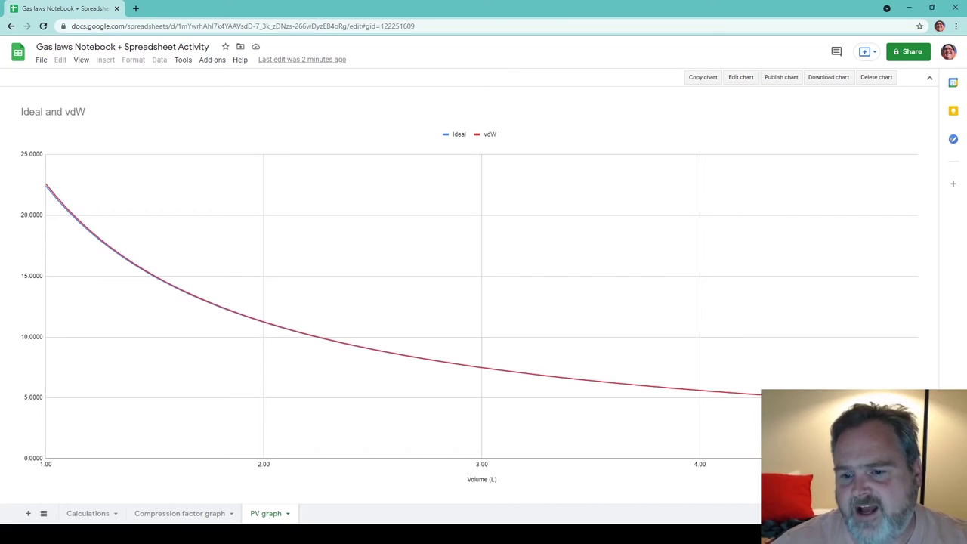
double_click(701, 466)
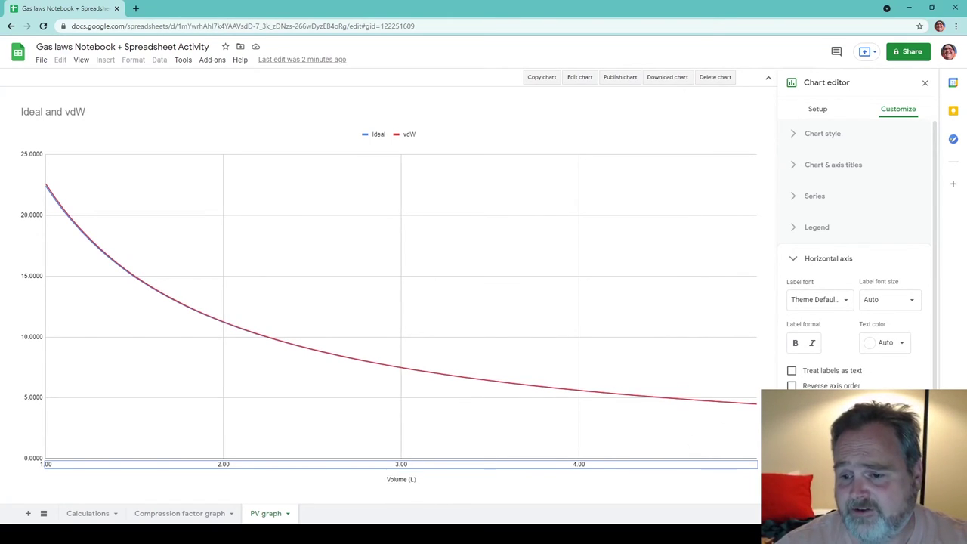
scroll(858, 257, "down", 2)
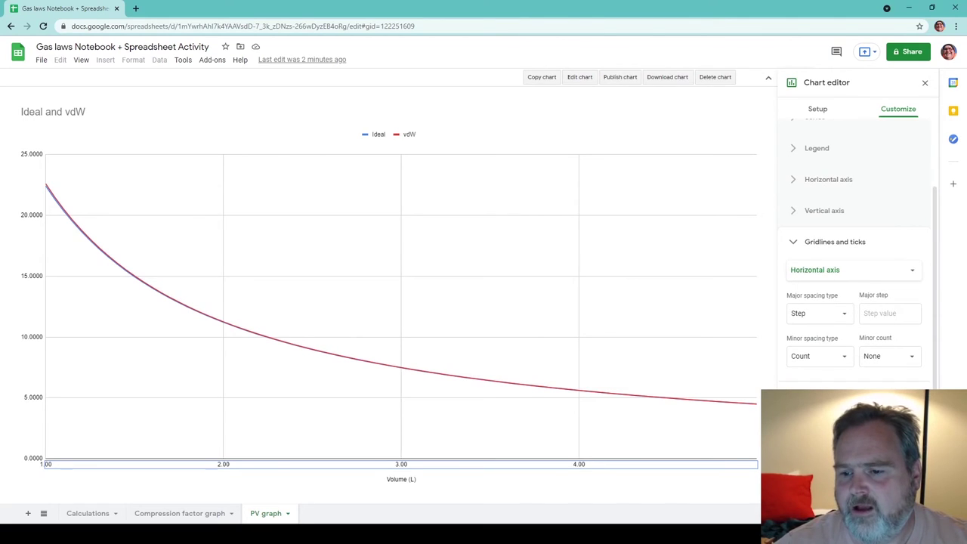
scroll(857, 257, "down", 1)
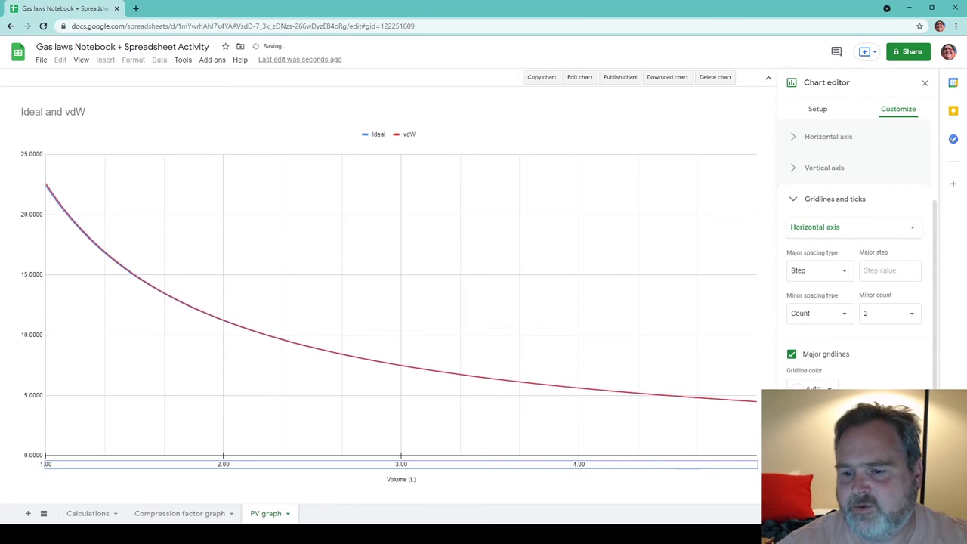
scroll(857, 257, "down", 1)
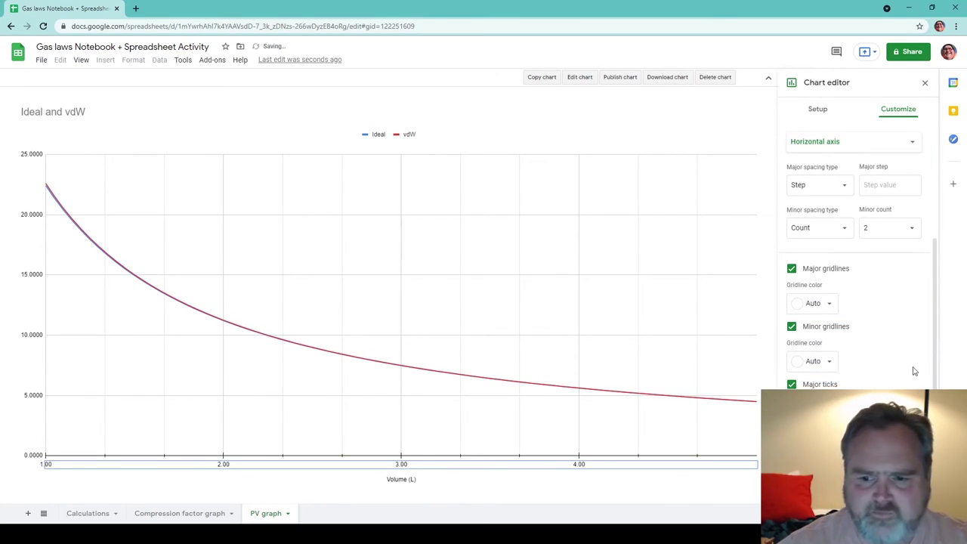
scroll(913, 376, "down", 1)
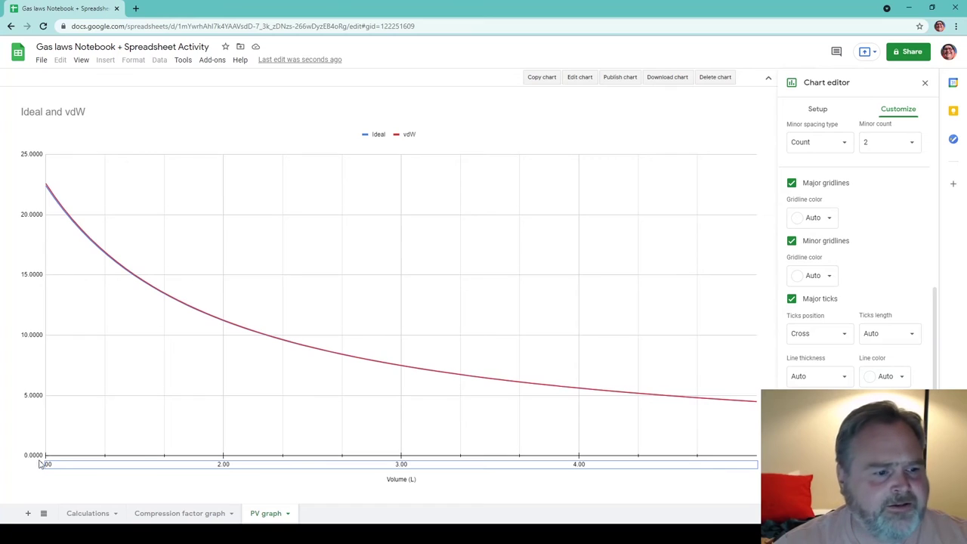
Examine the vertical axis formatting options of the PV graph.
left_click(35, 333)
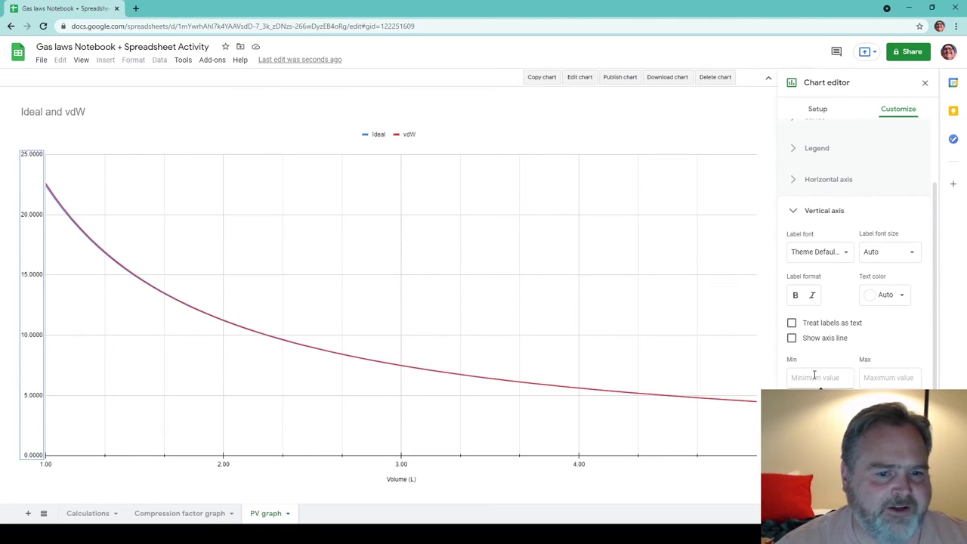
scroll(814, 376, "down", 1)
scroll(815, 376, "down", 1)
scroll(815, 374, "up", 4)
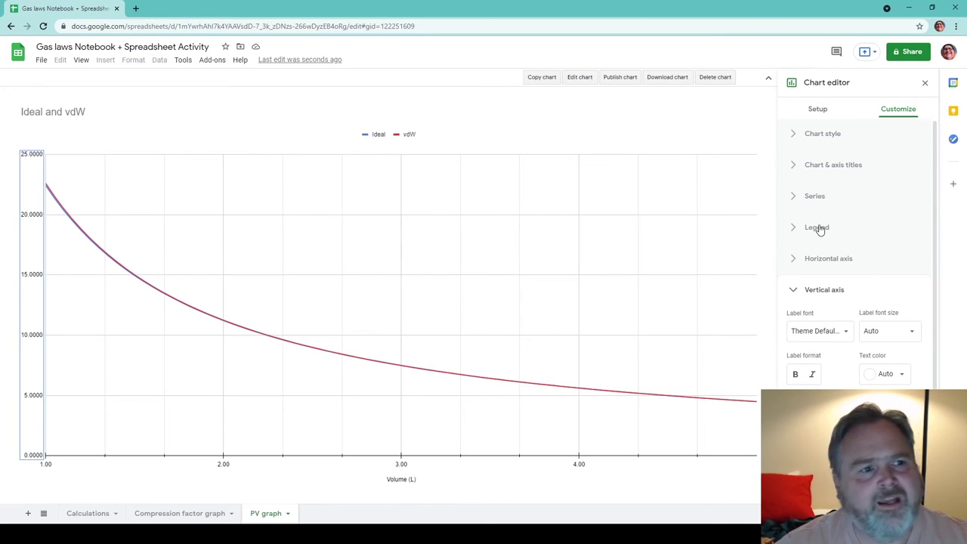
Change the PV graph's chart title to "Ideal and vdW gas pressure in atm versus rigid container volume in L".
left_click(71, 115)
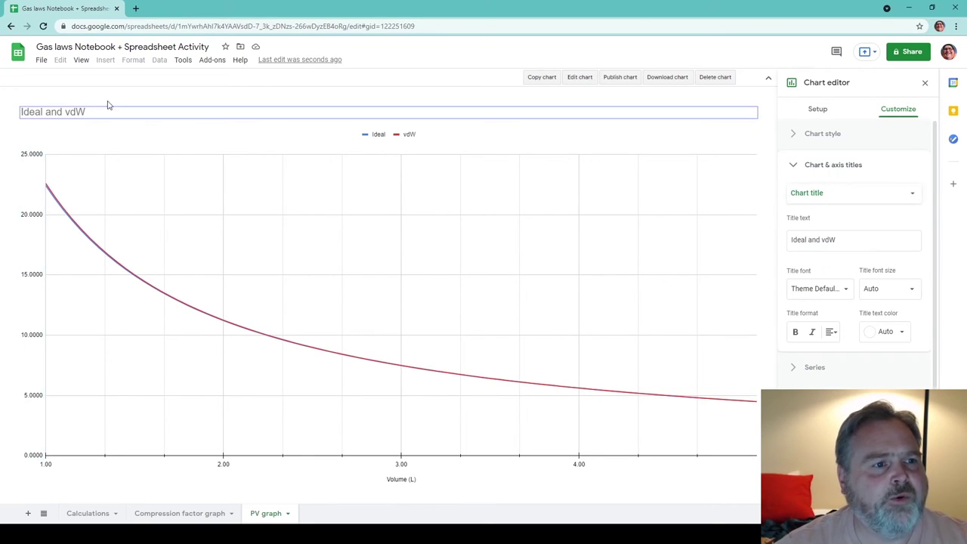
left_click(92, 116)
left_click(94, 113)
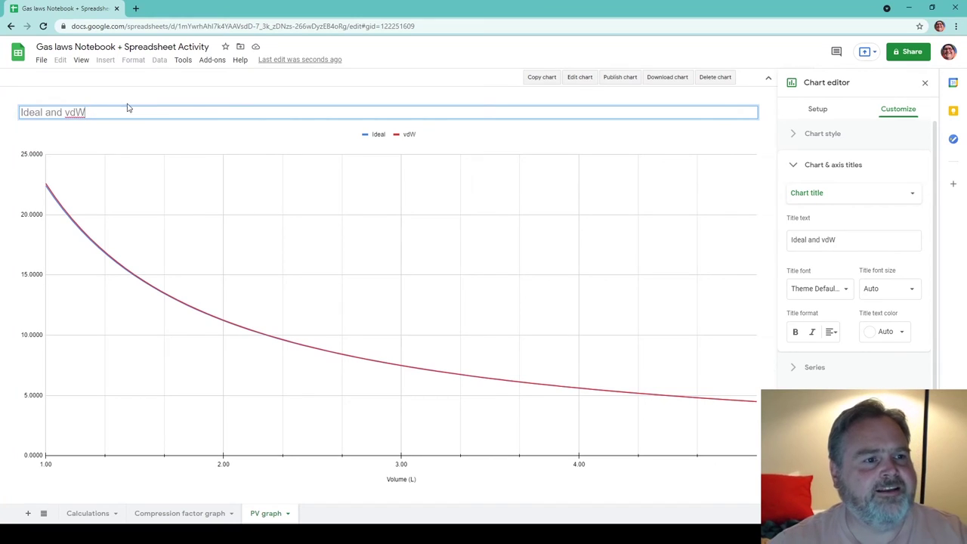
type("gas ")
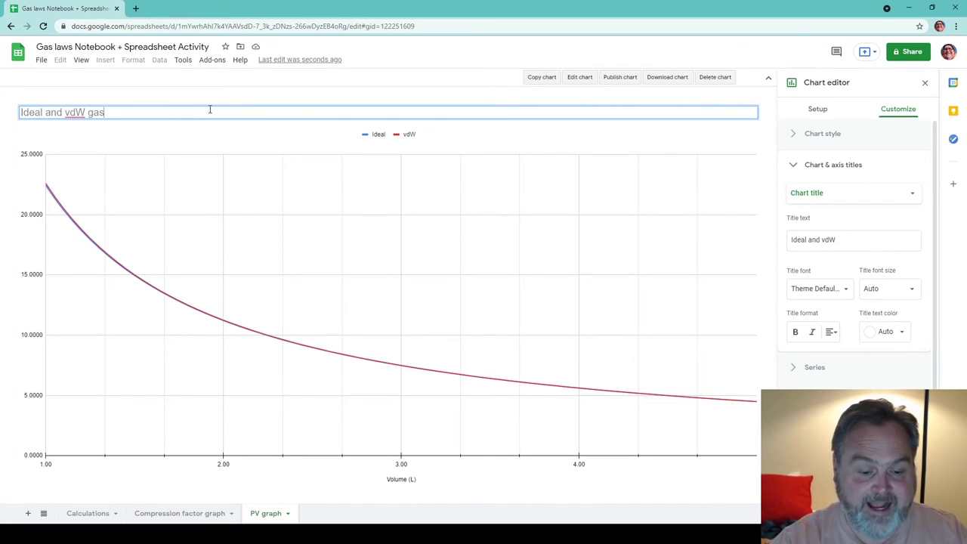
type("pressure")
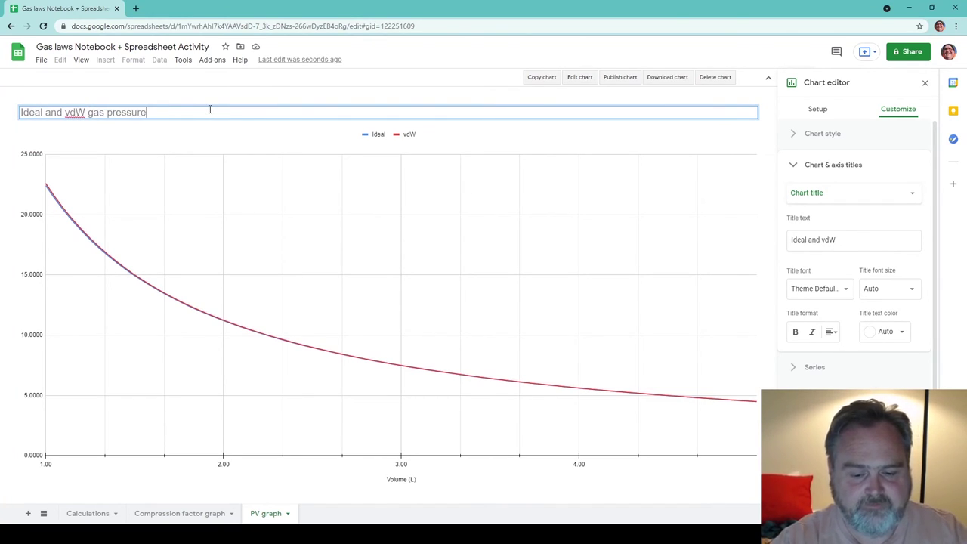
type(" in atm")
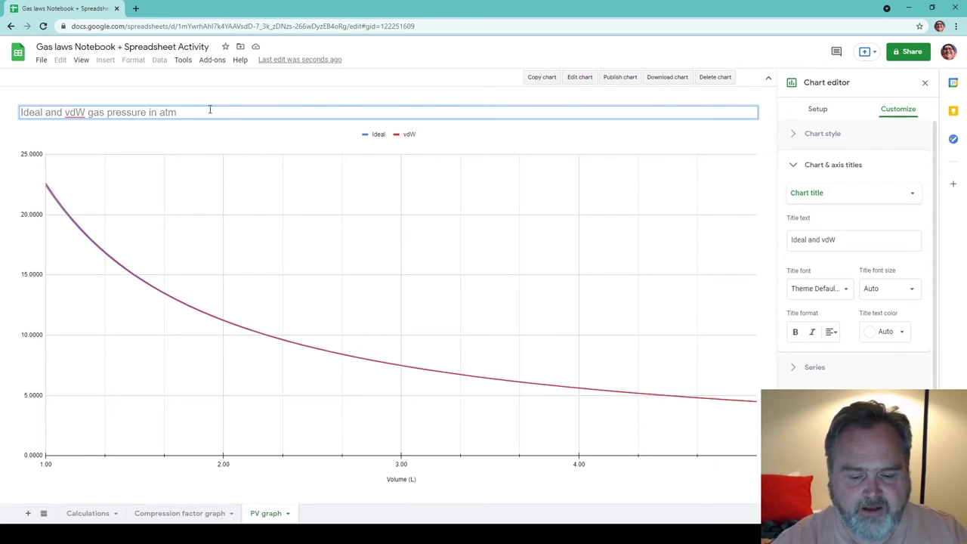
type(" versus")
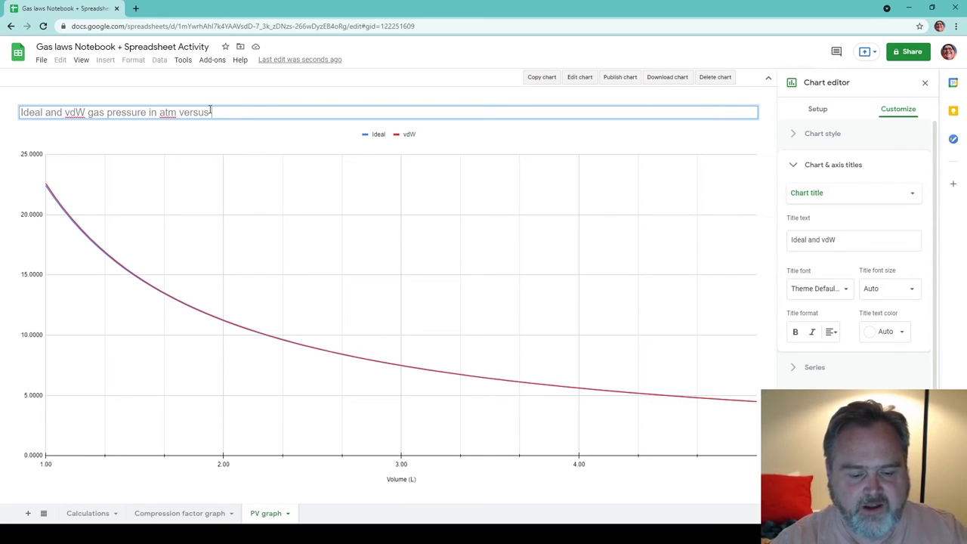
type(" rigid co")
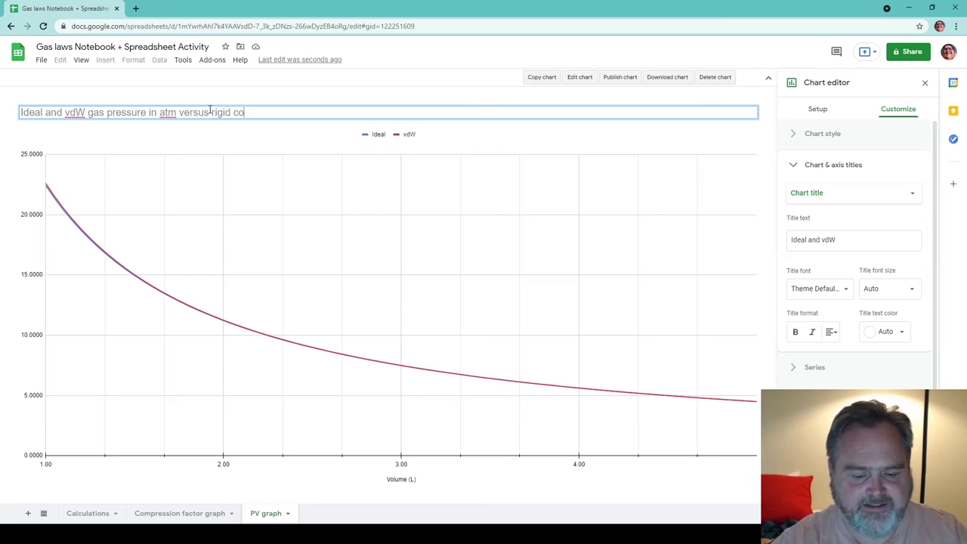
type("ntainer vo")
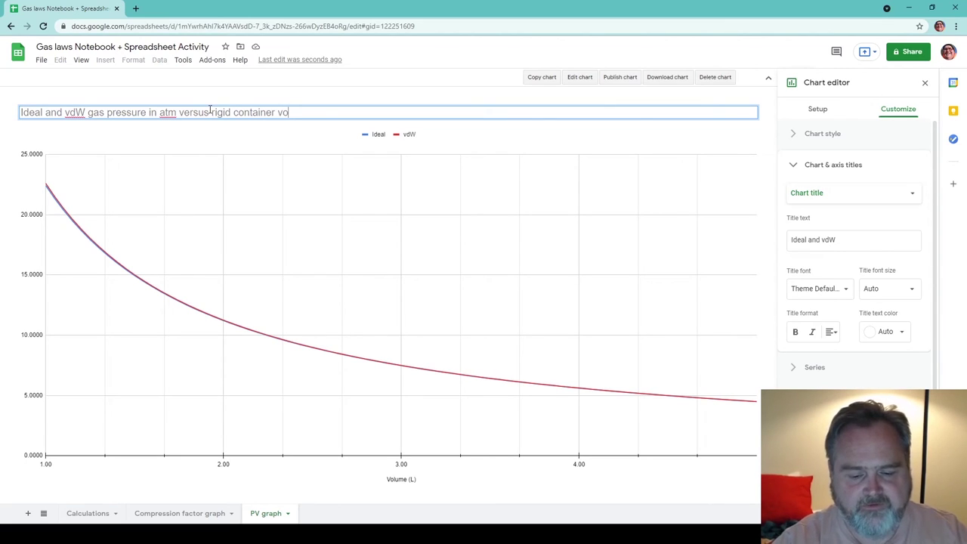
type("lume in L")
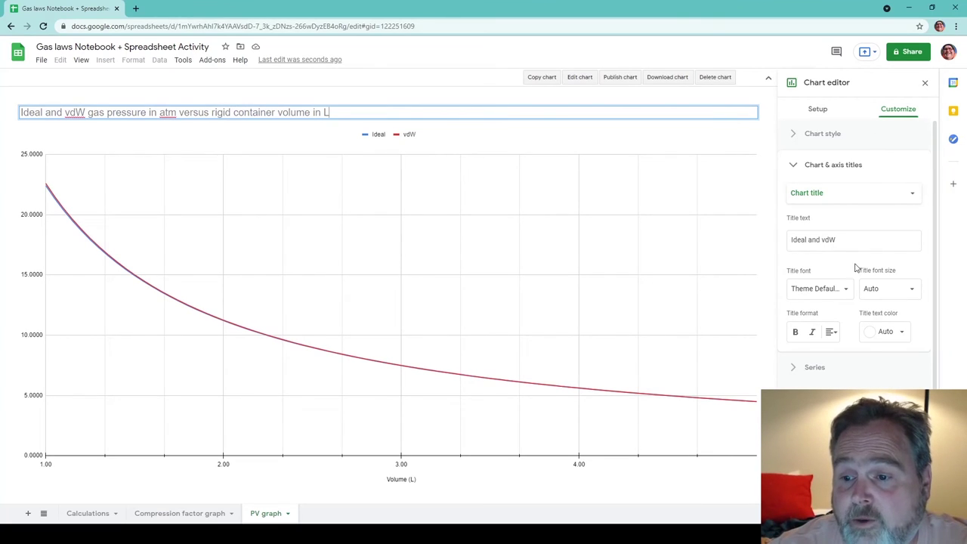
Add vertical-axis minor gridlines with a minor count of 2 and major ticks to the PV graph.
left_click(814, 368)
scroll(854, 377, "down", 5)
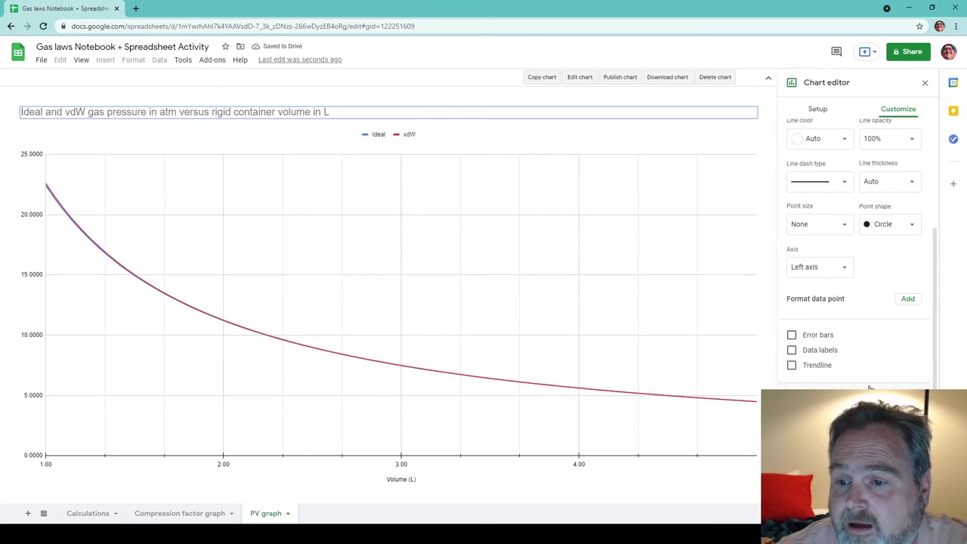
scroll(831, 346, "down", 1)
scroll(831, 348, "down", 1)
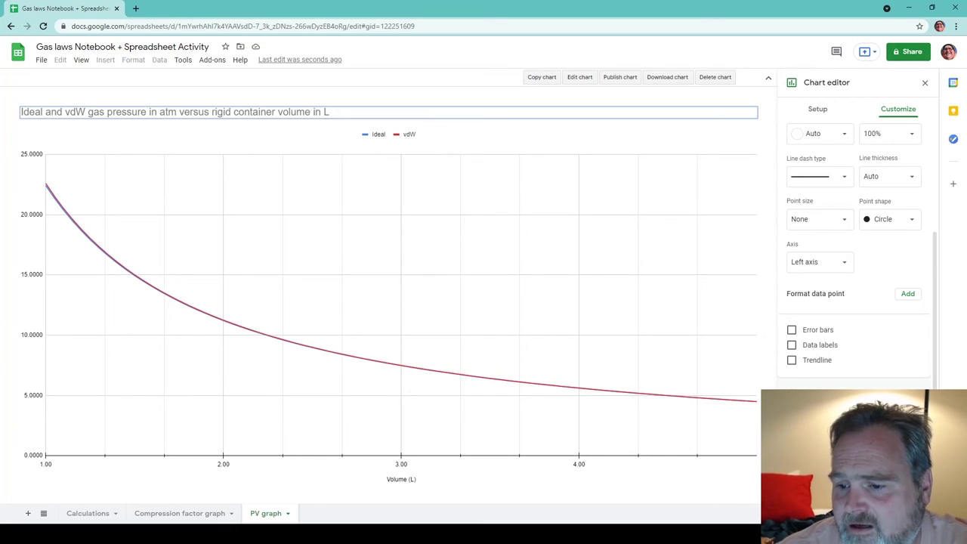
scroll(869, 380, "down", 4)
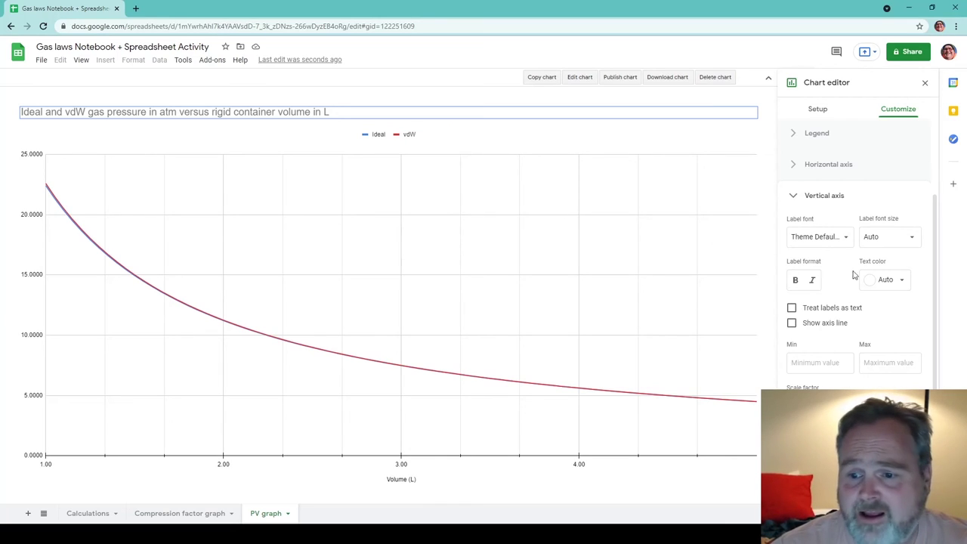
scroll(912, 329, "down", 1)
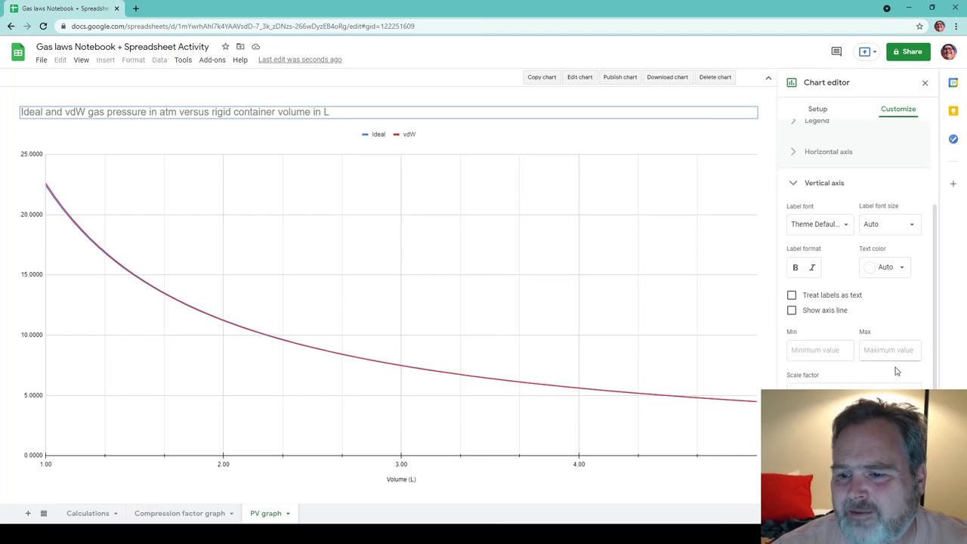
left_click(843, 380)
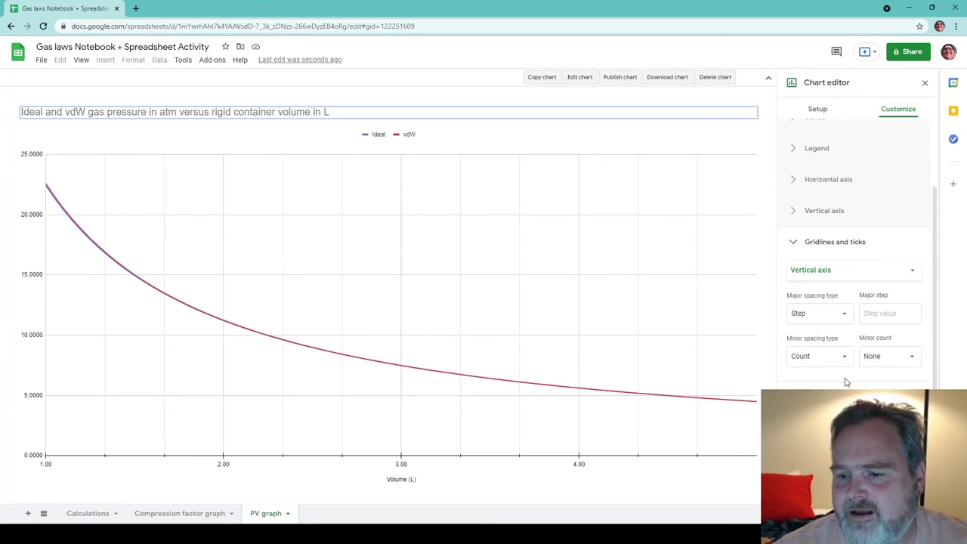
left_click(876, 423)
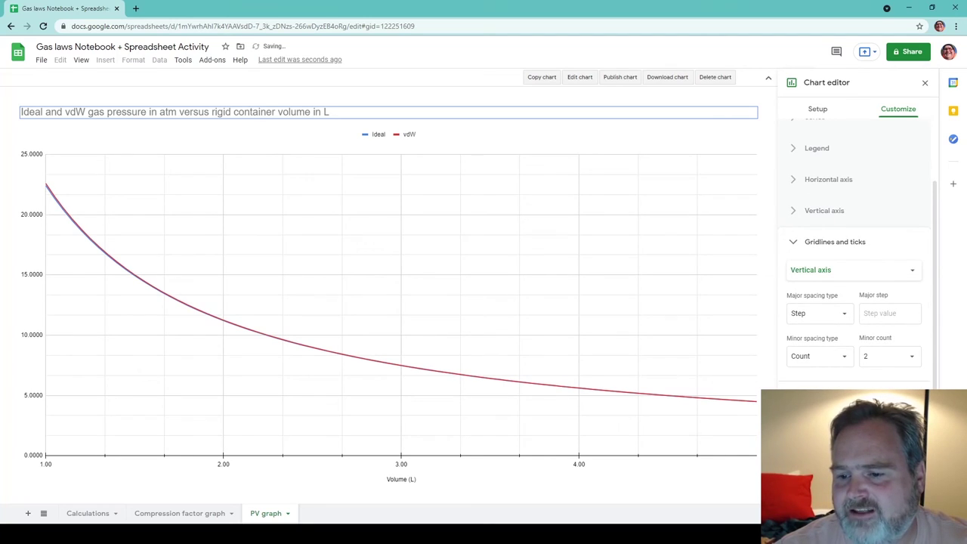
scroll(858, 250, "down", 1)
scroll(857, 249, "down", 2)
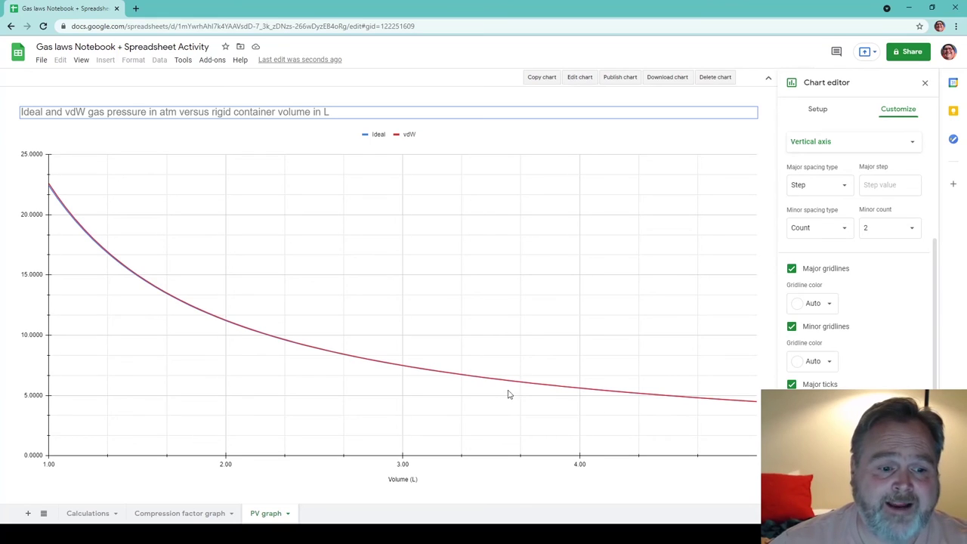
Switch to the Compression factor graph sheet and set the vertical axis range from 0.75 to 1.25.
left_click(164, 514)
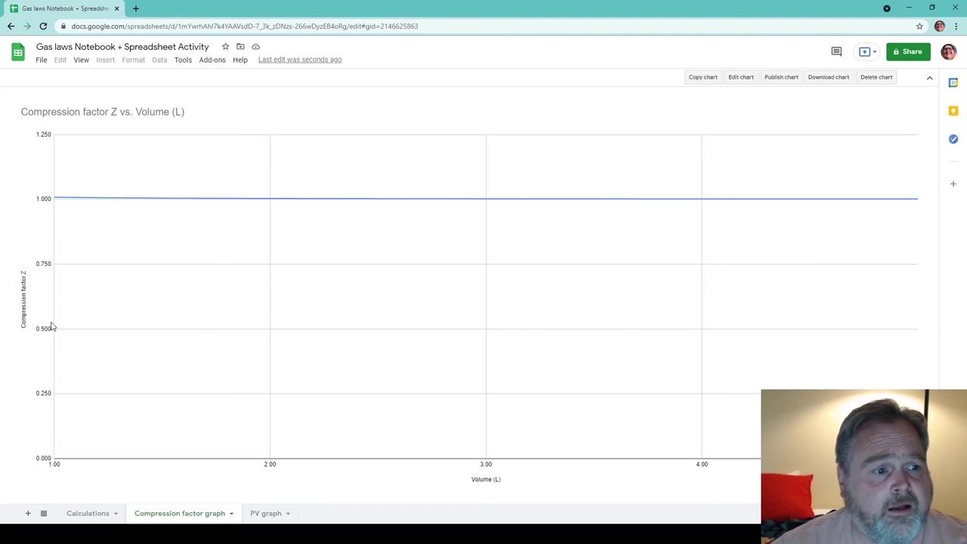
mouse_move(75, 203)
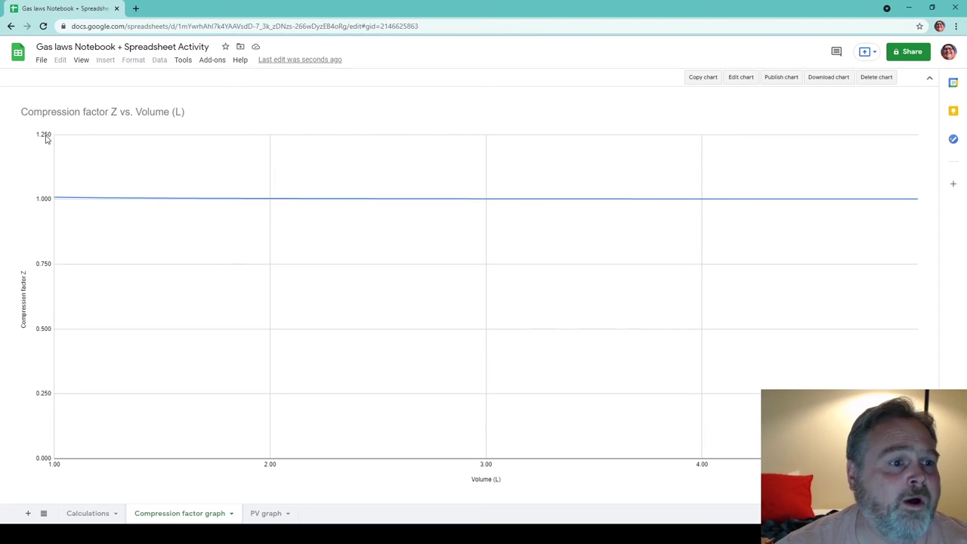
double_click(42, 264)
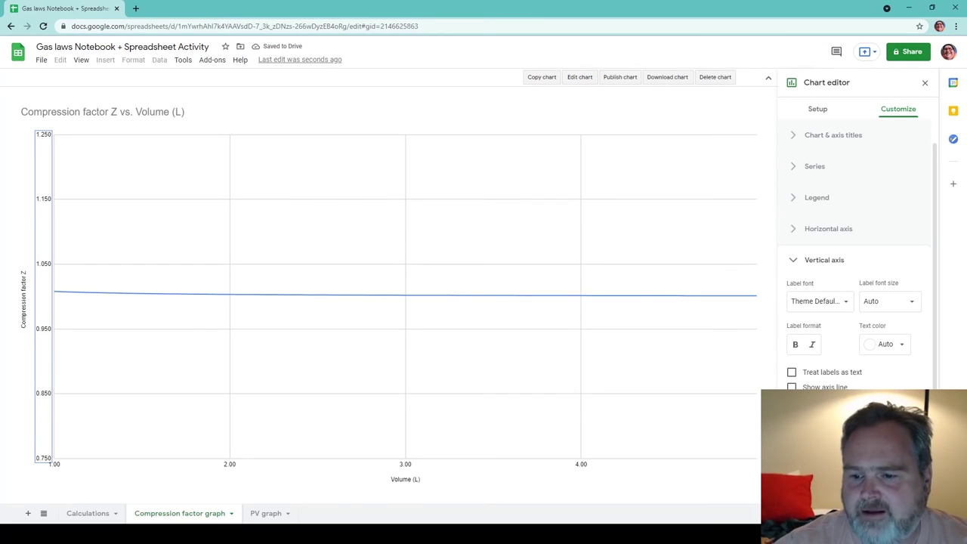
Add vertical-axis minor gridlines with a minor count of 2 and major ticks to the Compression factor graph.
scroll(857, 257, "down", 2)
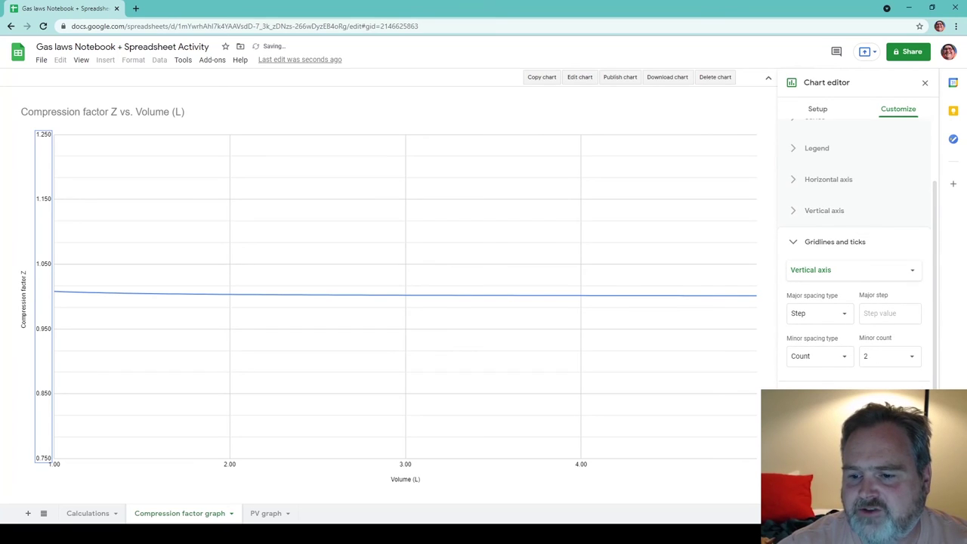
scroll(858, 262, "down", 1)
scroll(858, 262, "down", 2)
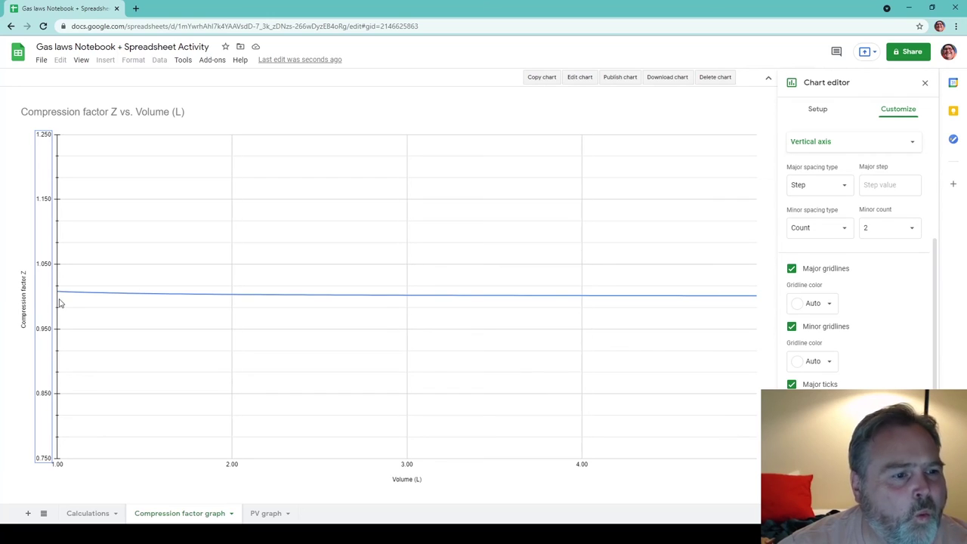
Set the Compression factor graph's vertical axis minimum to 0.70 and maximum to 1.30.
left_click(43, 462)
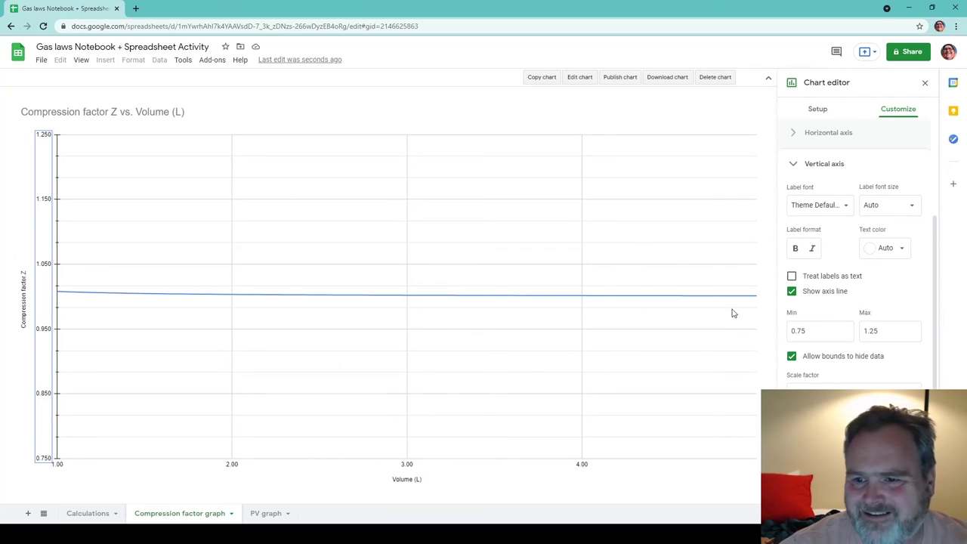
left_click(819, 332)
key("BackSpace")
type("0")
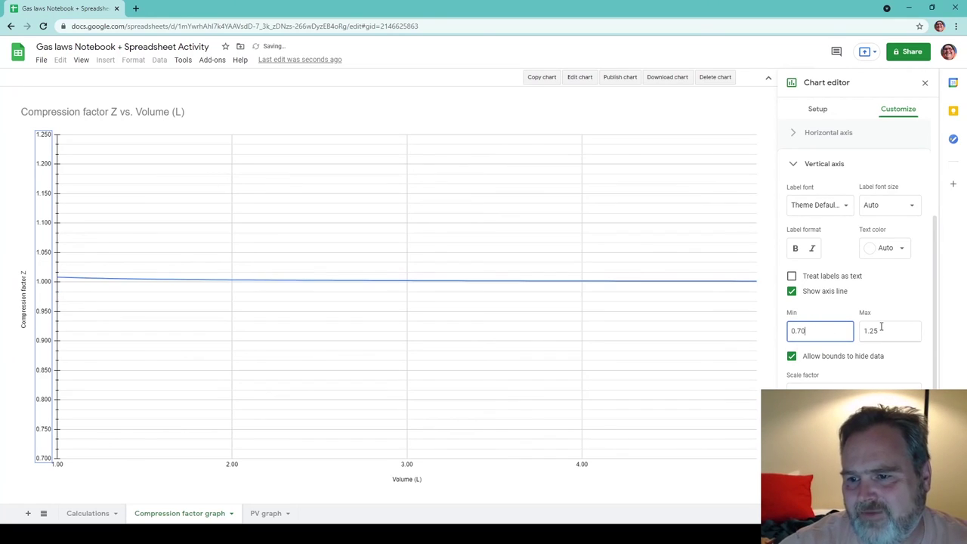
left_click(882, 330)
key("BackSpace")
key("BackSpace")
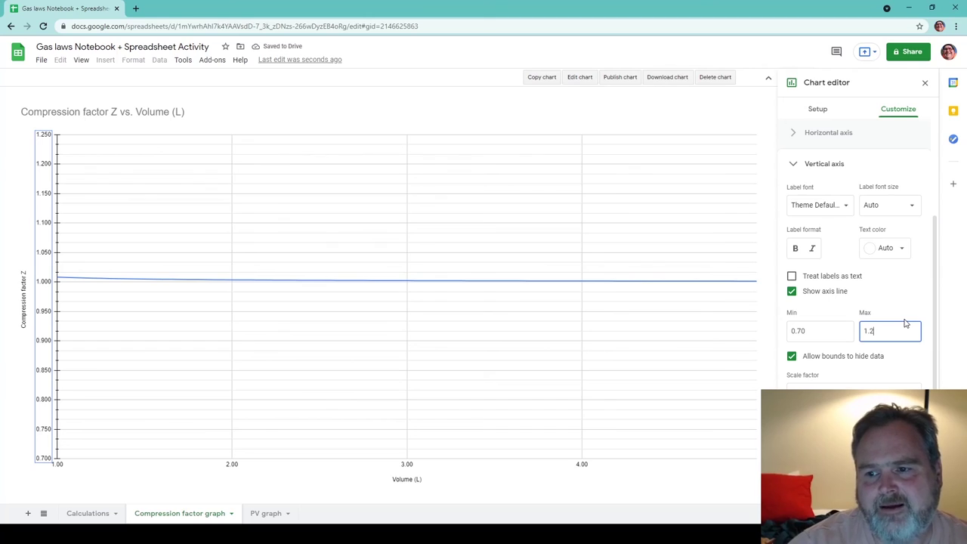
type("30")
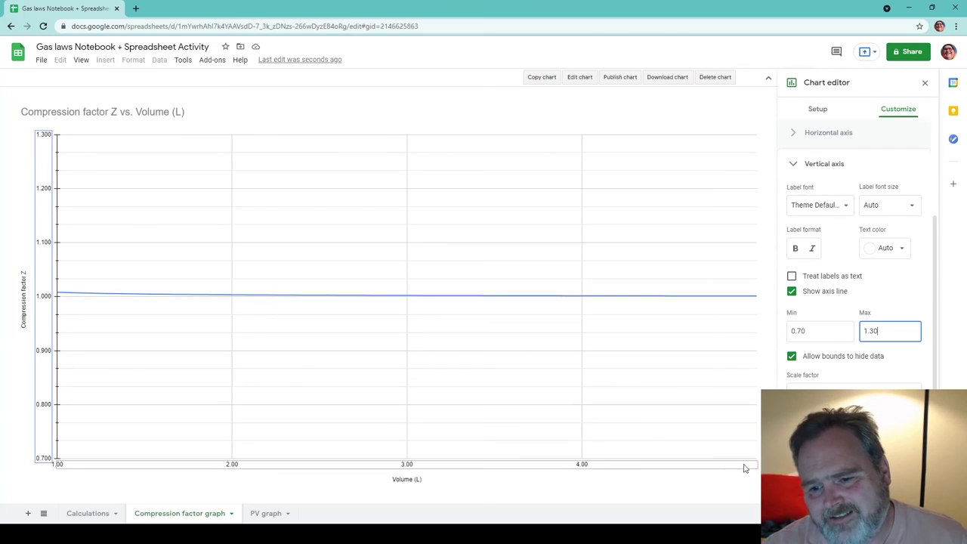
Add horizontal-axis minor gridlines with a minor count of 2 and major ticks to the Compression factor graph.
left_click(584, 467)
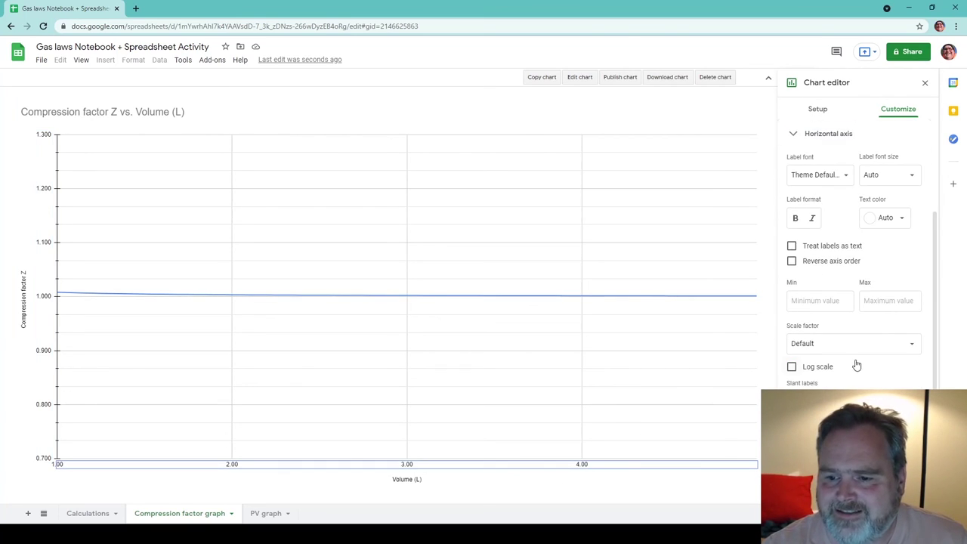
scroll(857, 365, "down", 1)
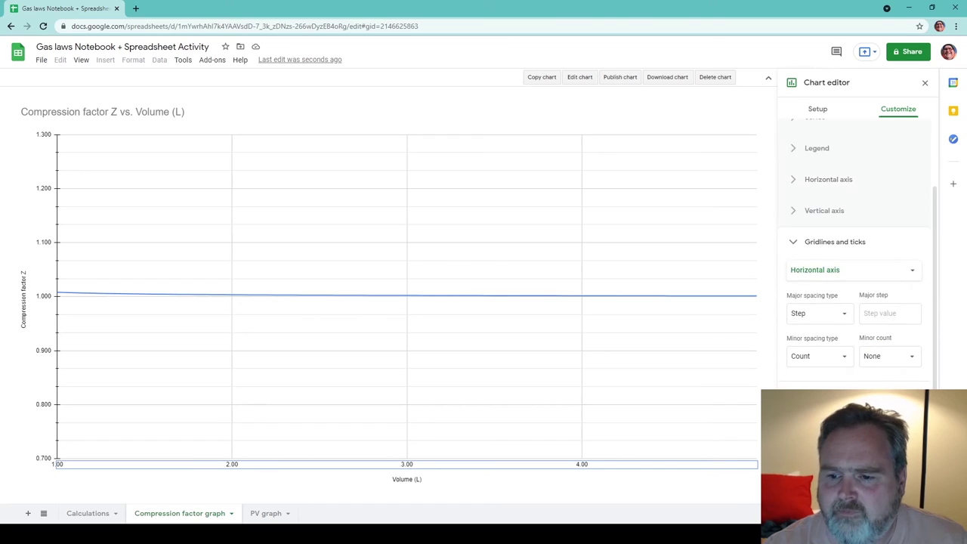
key("Down")
key("Down")
scroll(857, 265, "down", 2)
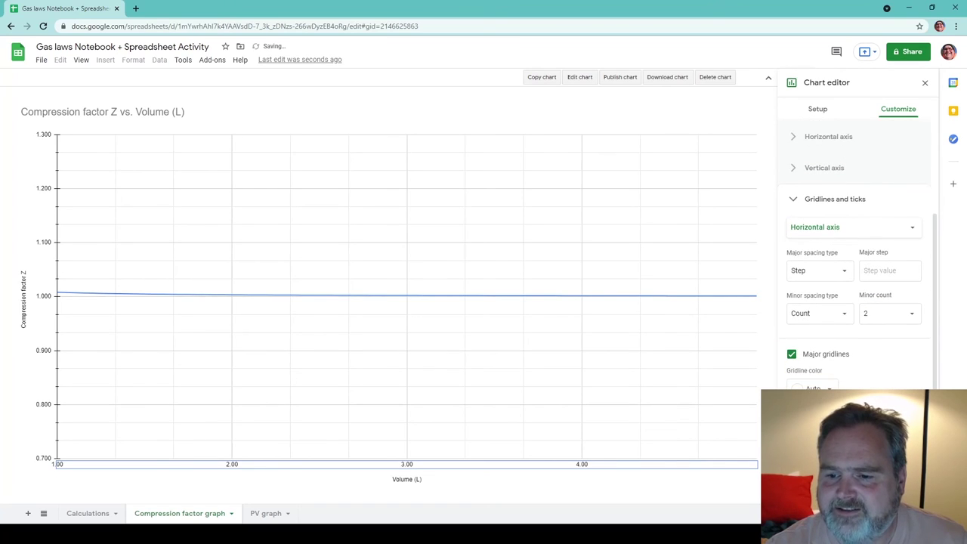
scroll(857, 264, "down", 3)
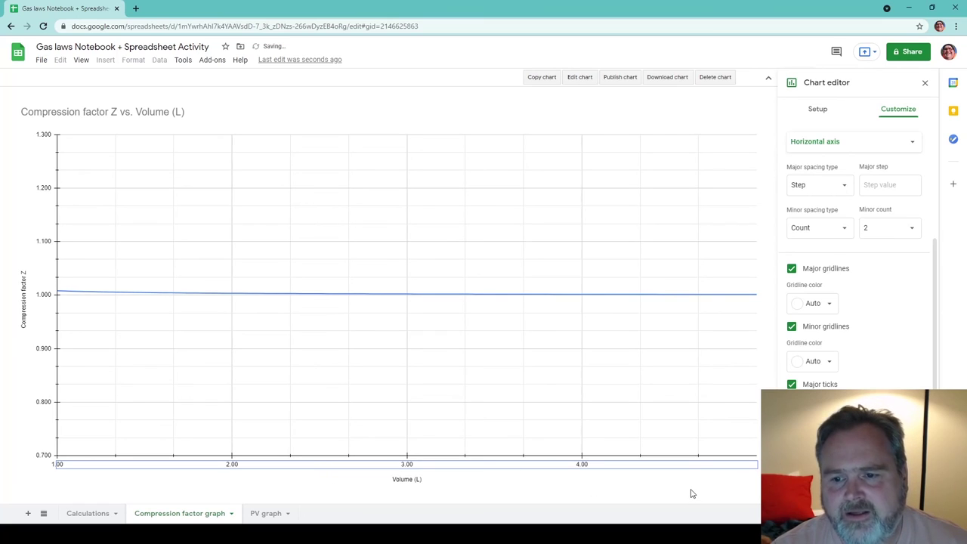
Return to the Calculations sheet and set both the vdW a and vdW b values to 0.
key("alt+Up")
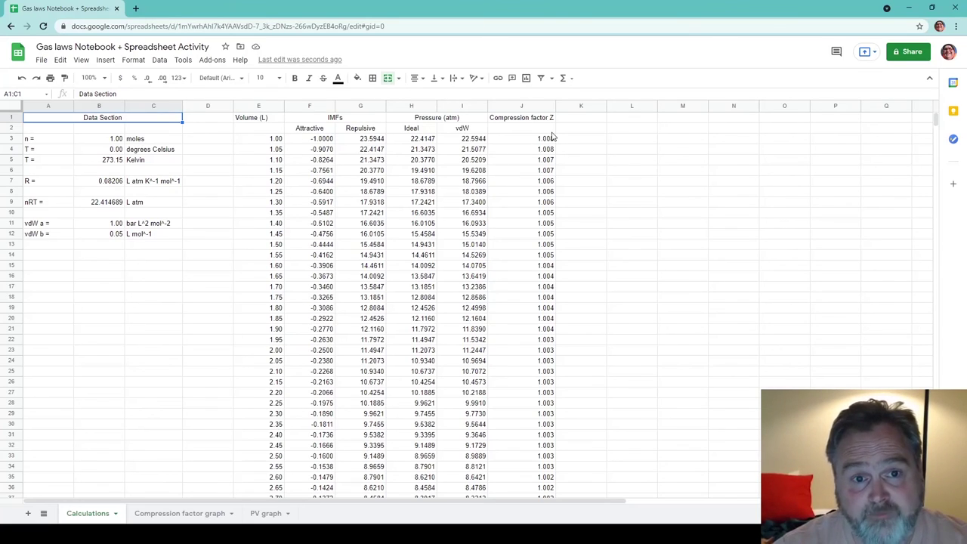
left_click(112, 224)
type("0")
key("Return")
type("0")
key("Return")
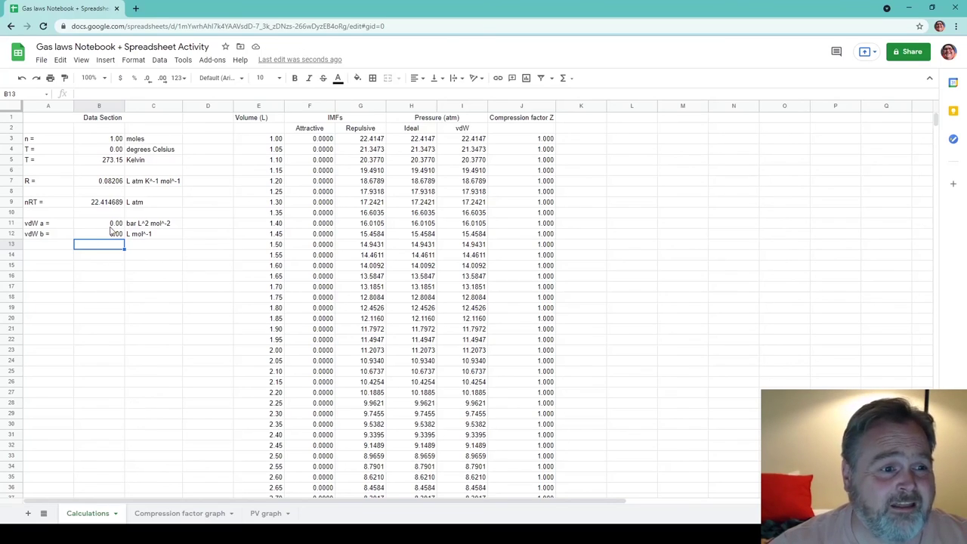
Set vdW a to 1 and vdW b to 0.05 in the data section.
left_click(114, 226)
type("10")
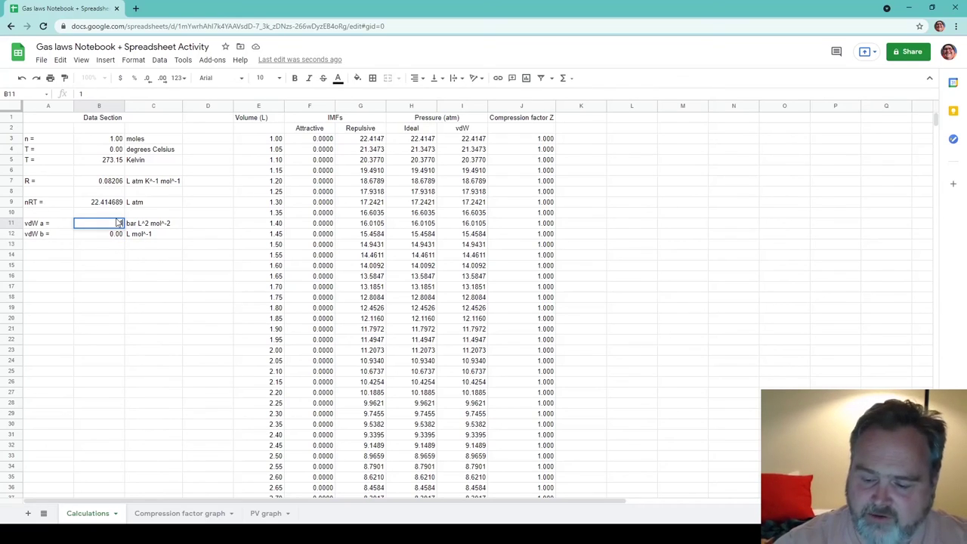
key("Return")
type(".05")
key("Return")
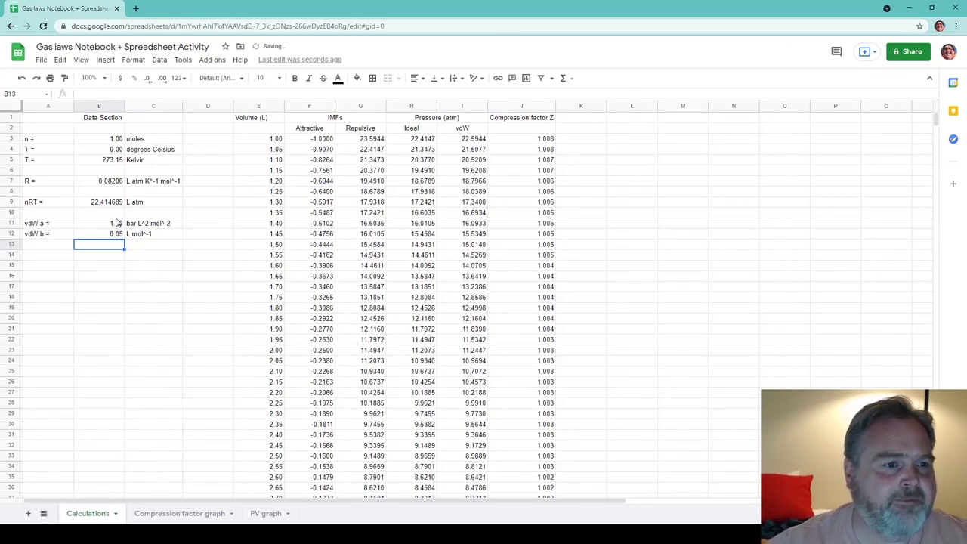